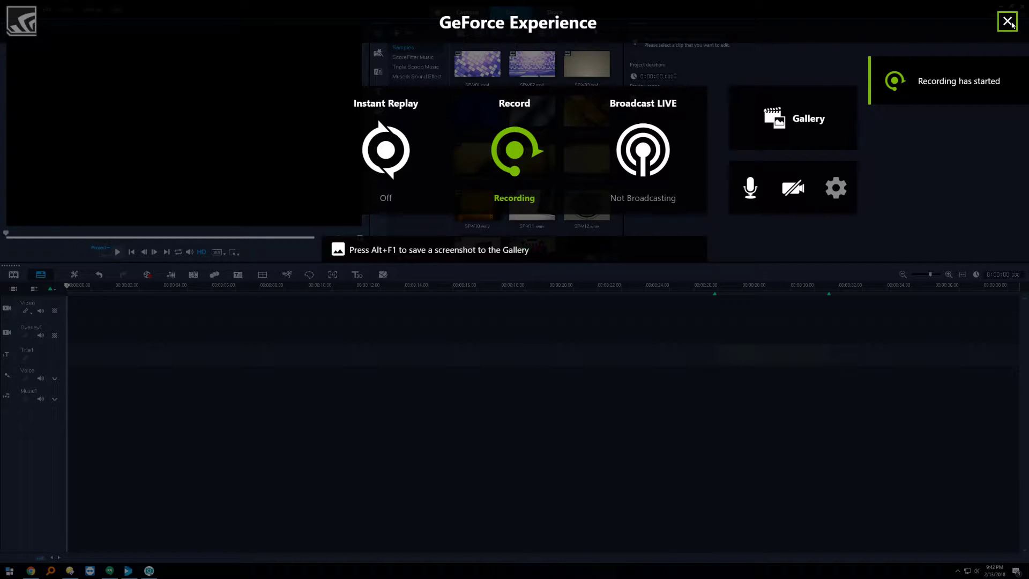
# - Add the No Escape film clip to the Video track and go to its opening Spanish text
pyautogui.click(1008, 21)
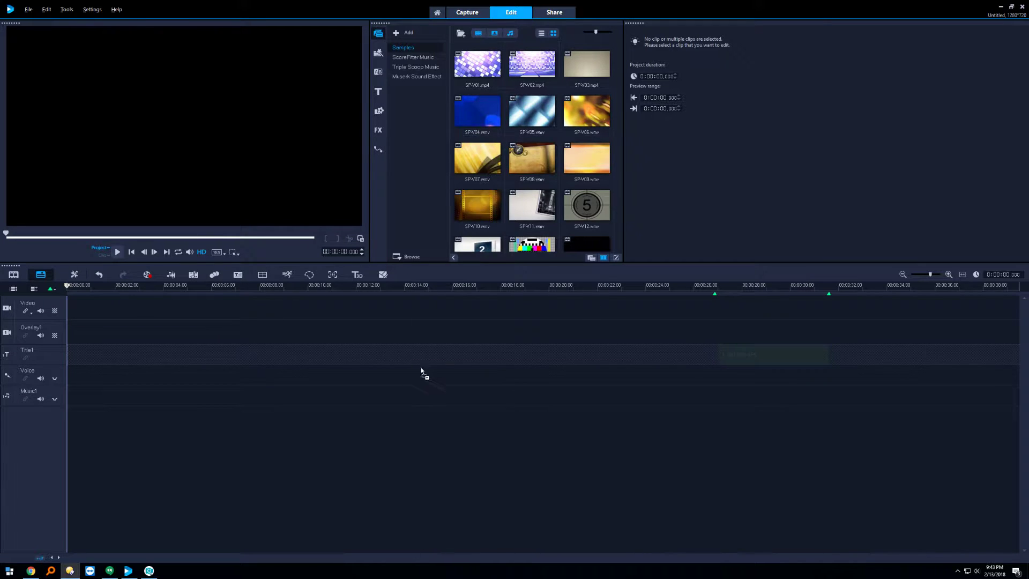
pyautogui.moveTo(421, 371); pyautogui.dragTo(109, 318)
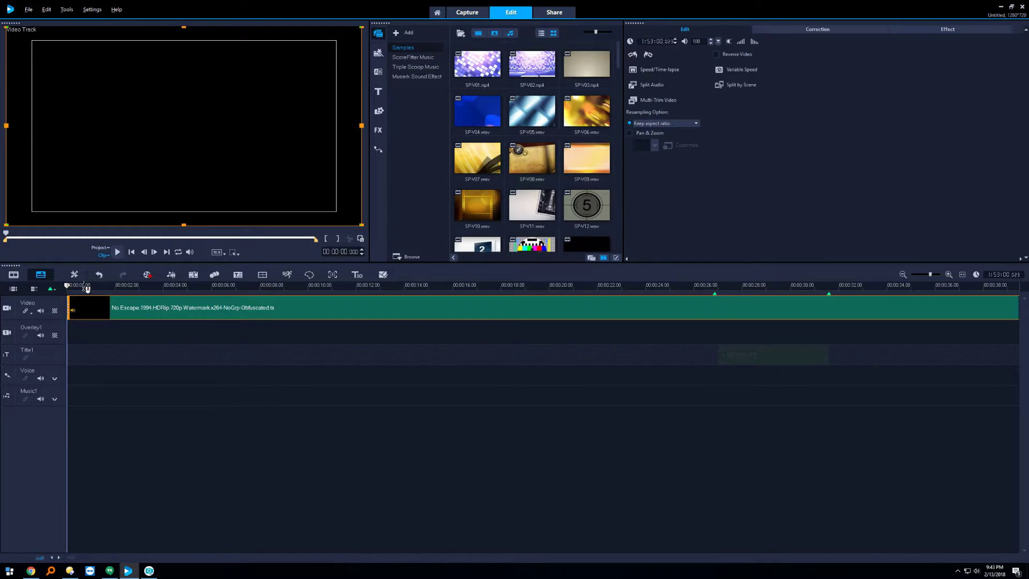
pyautogui.moveTo(70, 288); pyautogui.dragTo(114, 296)
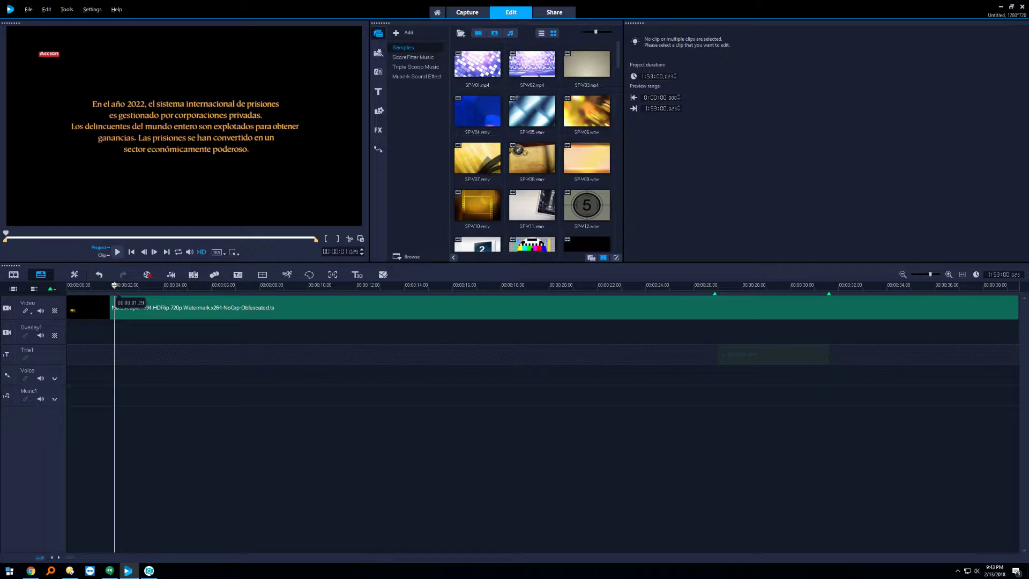
# - Scrub to the ESCAPE DE ABSOLOM title frame near 00:00:26 and enlarge the preview
pyautogui.click(115, 285)
pyautogui.moveTo(115, 286); pyautogui.dragTo(738, 327)
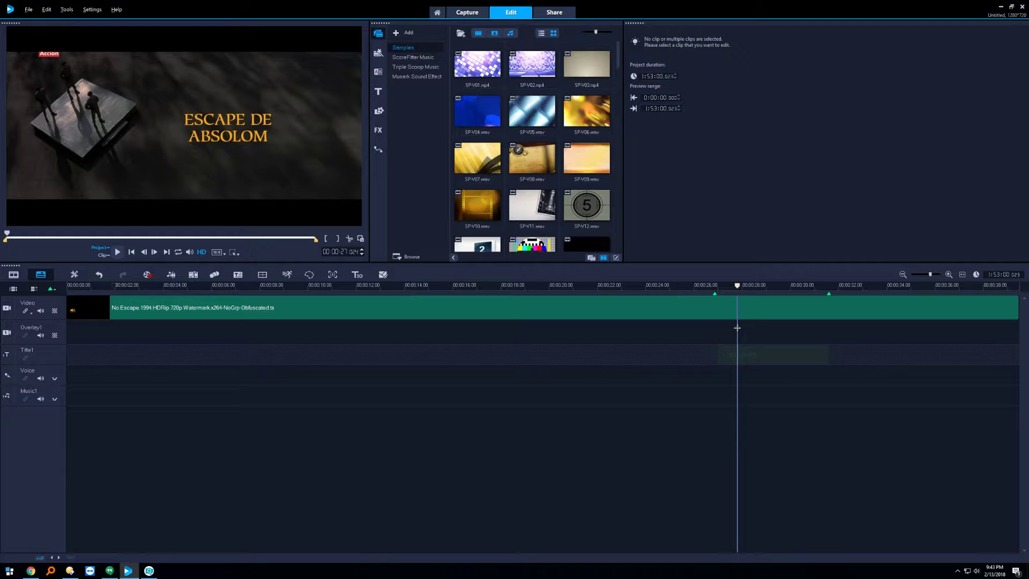
pyautogui.moveTo(737, 327); pyautogui.dragTo(699, 331)
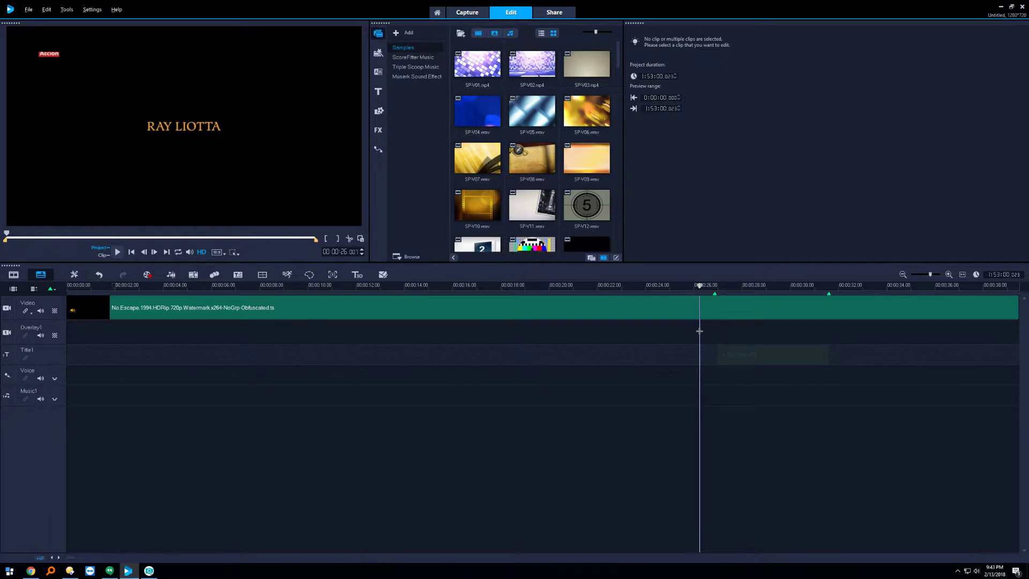
pyautogui.moveTo(699, 332); pyautogui.dragTo(744, 329)
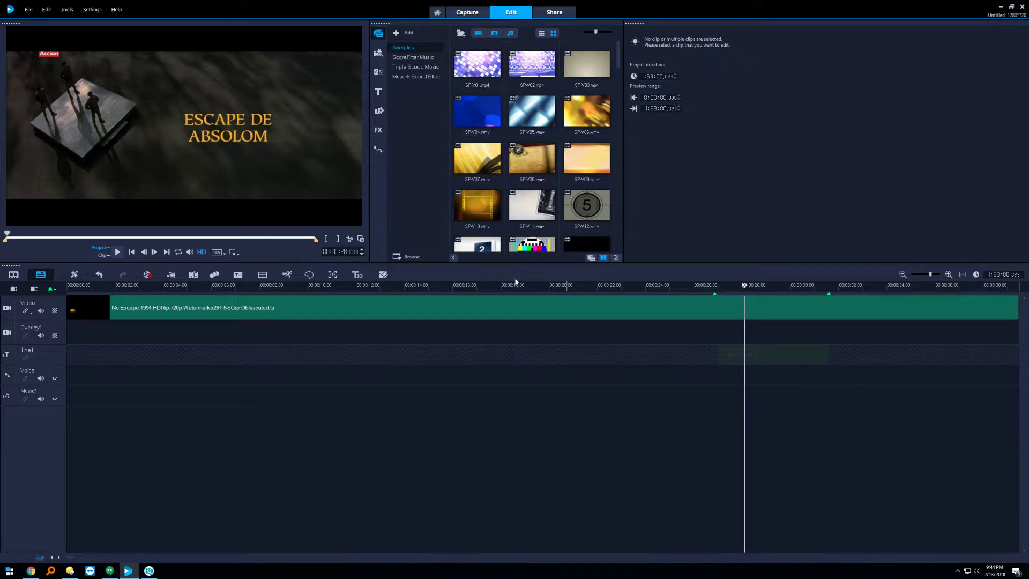
pyautogui.click(361, 240)
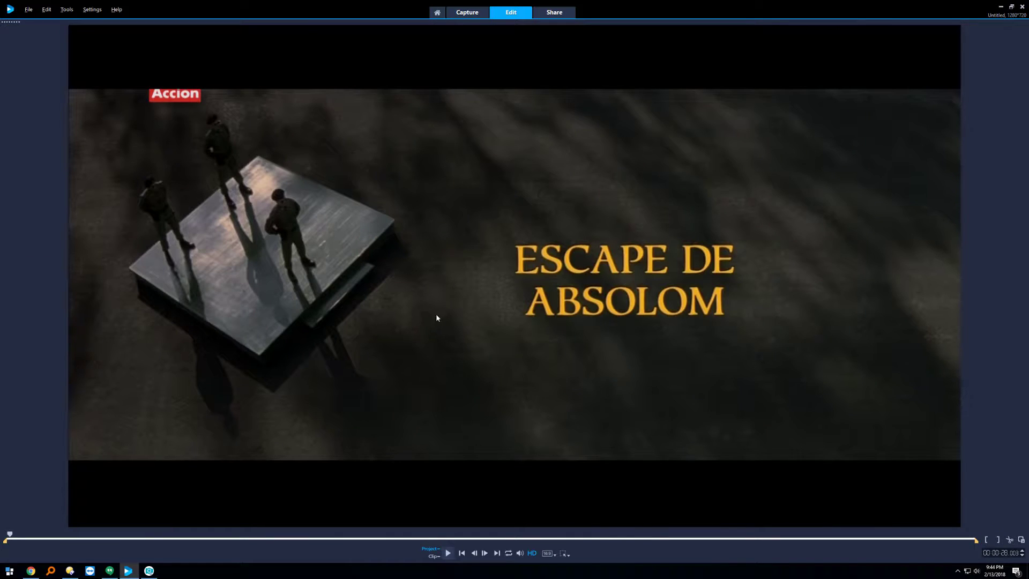
# - Copy a Greenshot capture of the ESCAPE DE ABSOLOM title to the clipboard, then switch to PaintShop Pro
pyautogui.press('Print')
pyautogui.moveTo(500, 232); pyautogui.dragTo(752, 331)
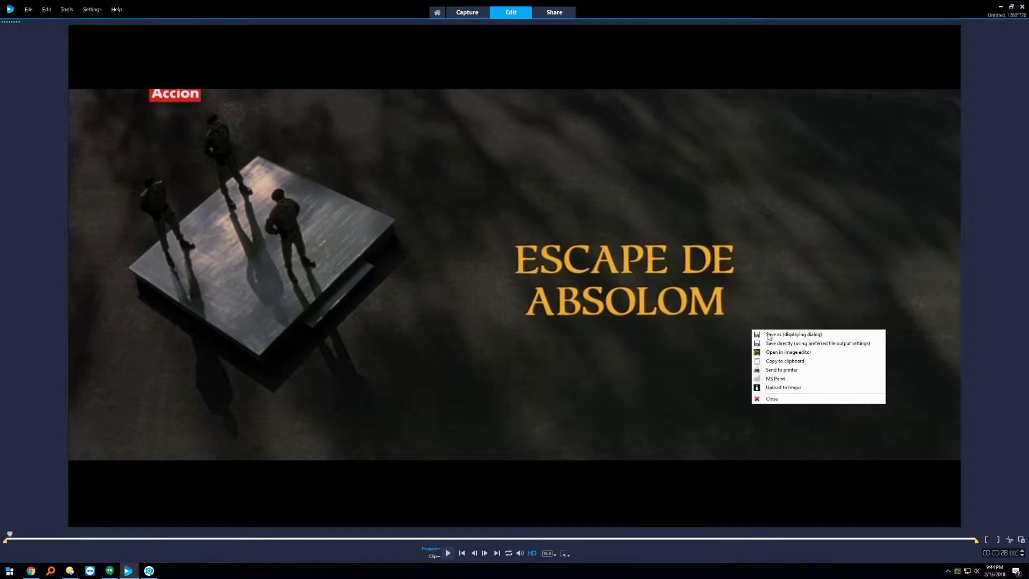
pyautogui.click(792, 361)
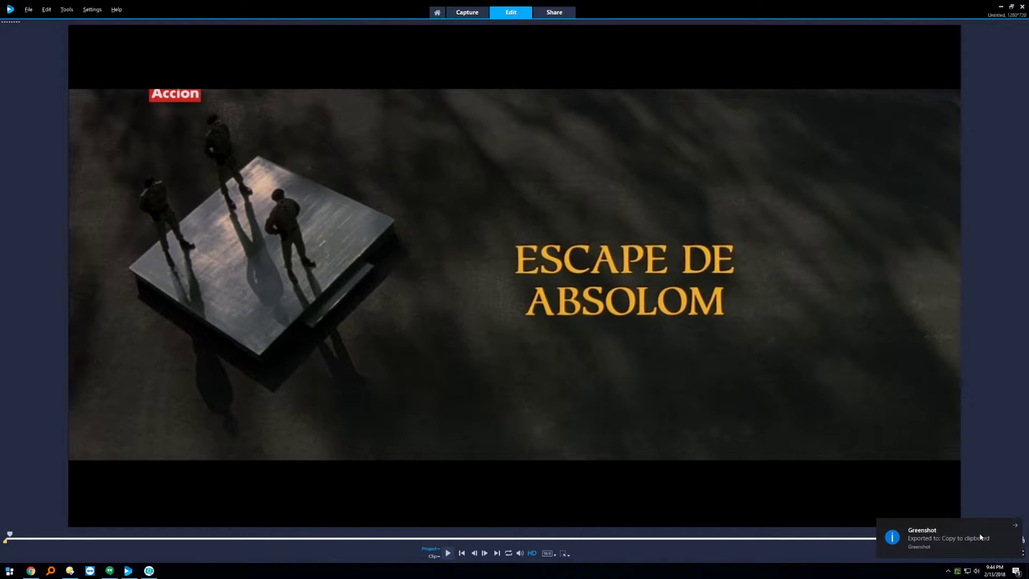
pyautogui.click(127, 571)
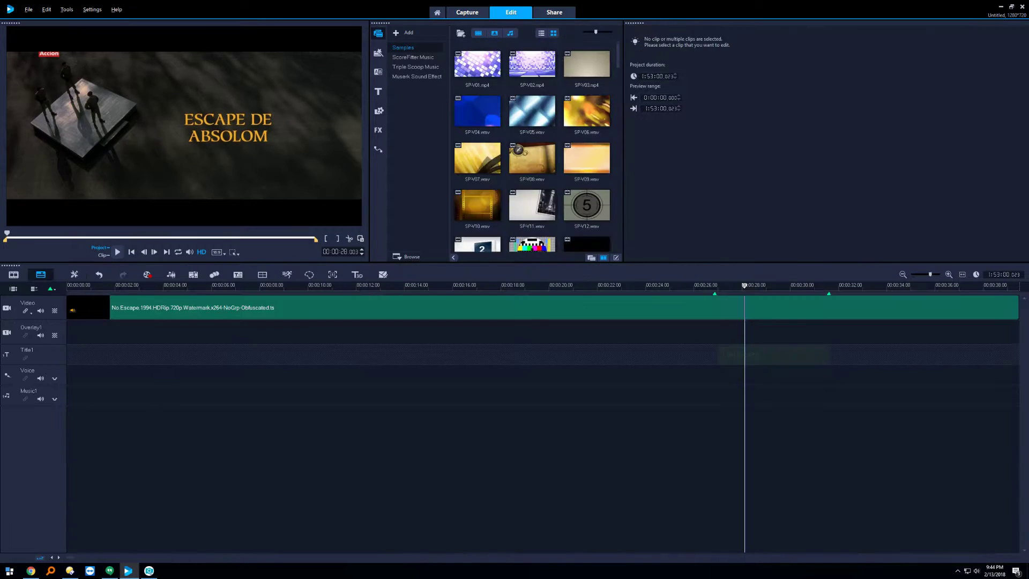
pyautogui.click(149, 571)
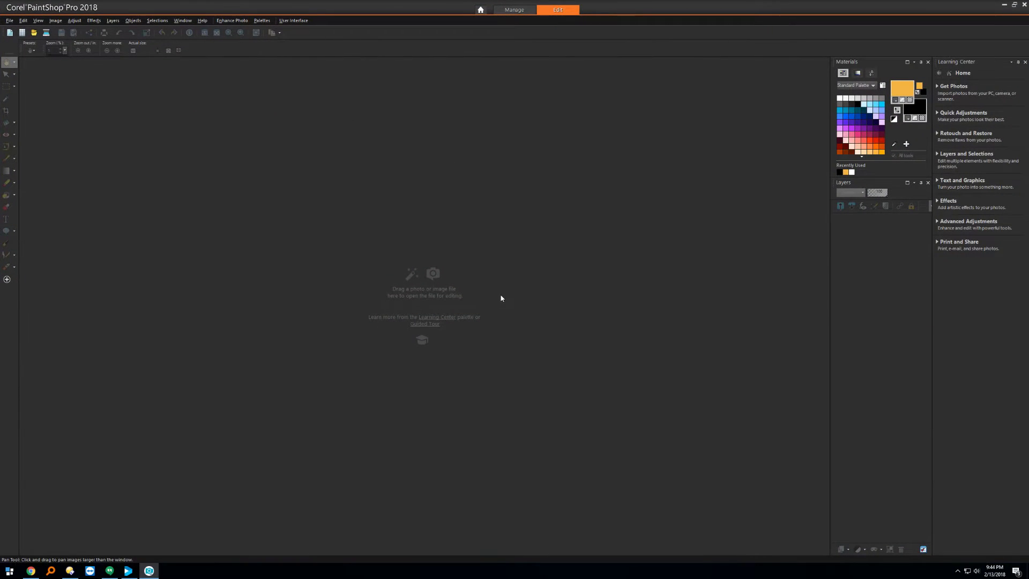
# - Paste the clipboard capture into PaintShop Pro as a new image
pyautogui.press('alt')
pyautogui.rightClick(404, 229)
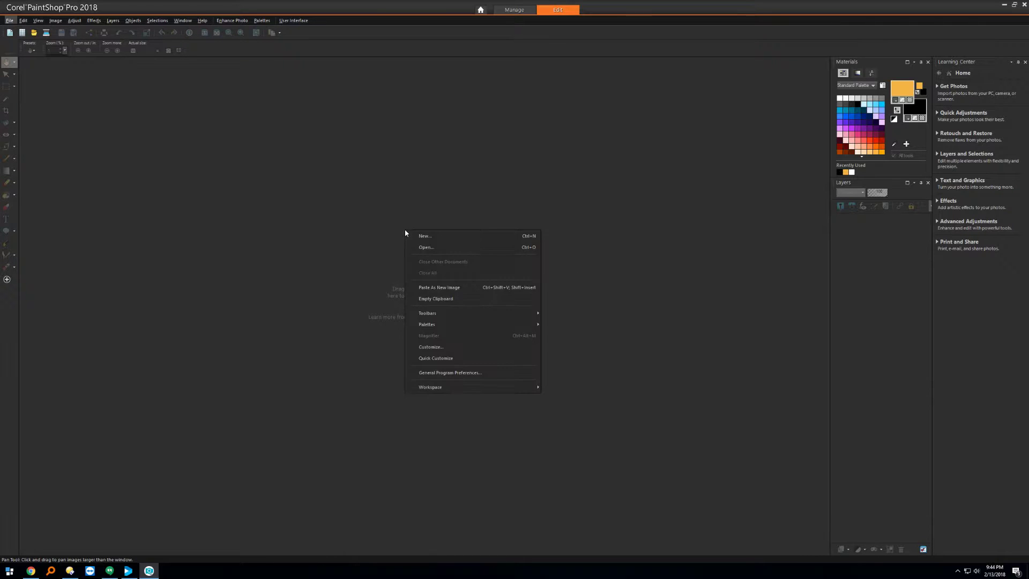
pyautogui.click(434, 288)
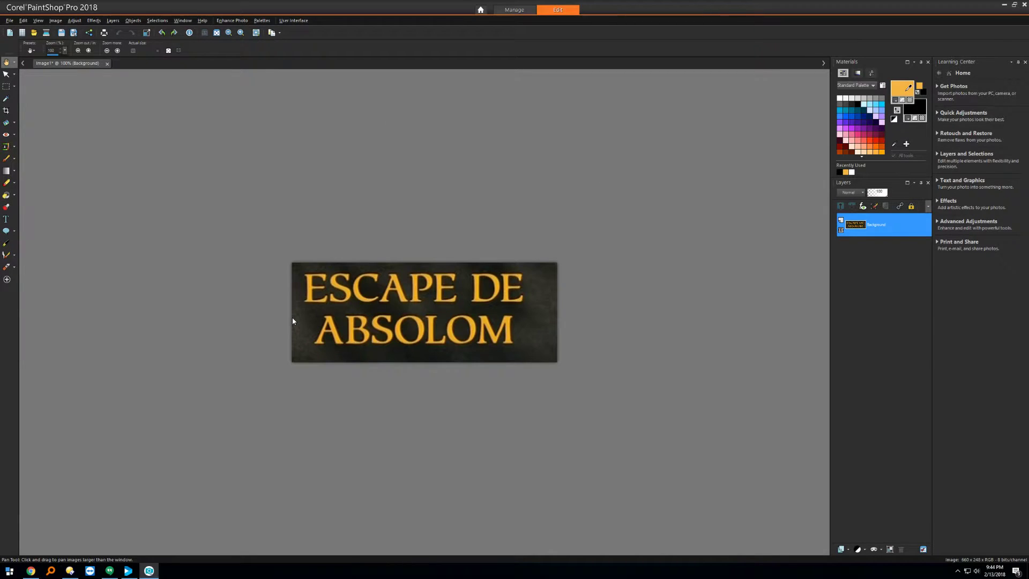
# - Sample the title lettering's orange #f4b31e, copy its value, and return to VideoStudio
pyautogui.click(908, 87)
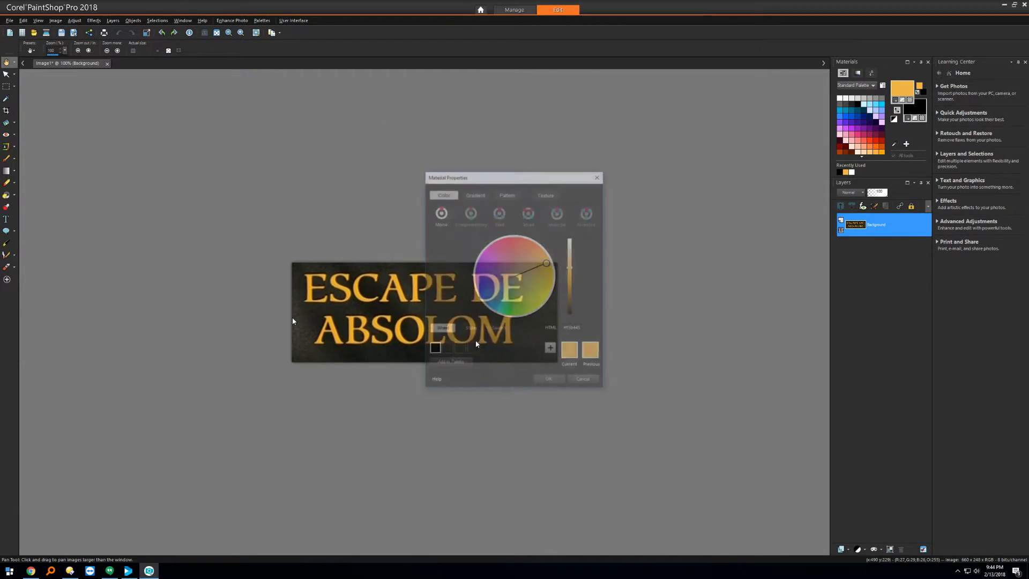
pyautogui.click(602, 180)
pyautogui.scroll(5, 537, 317)
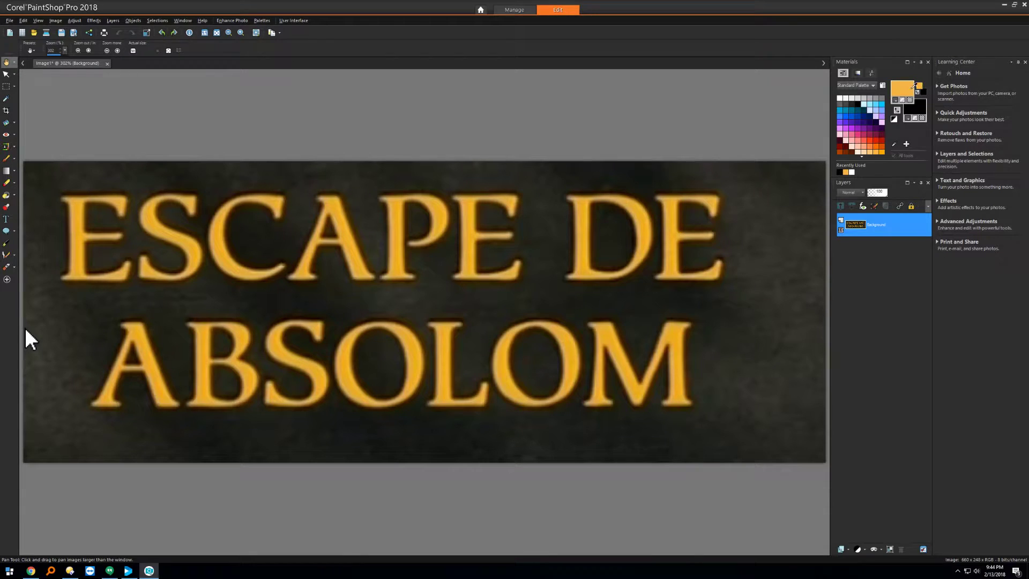
pyautogui.click(909, 88)
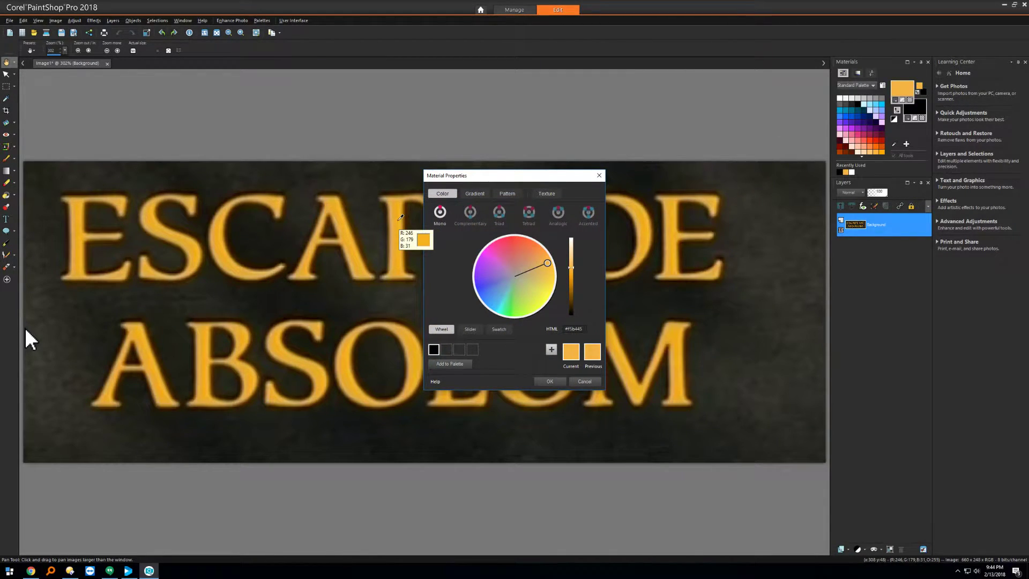
pyautogui.click(399, 220)
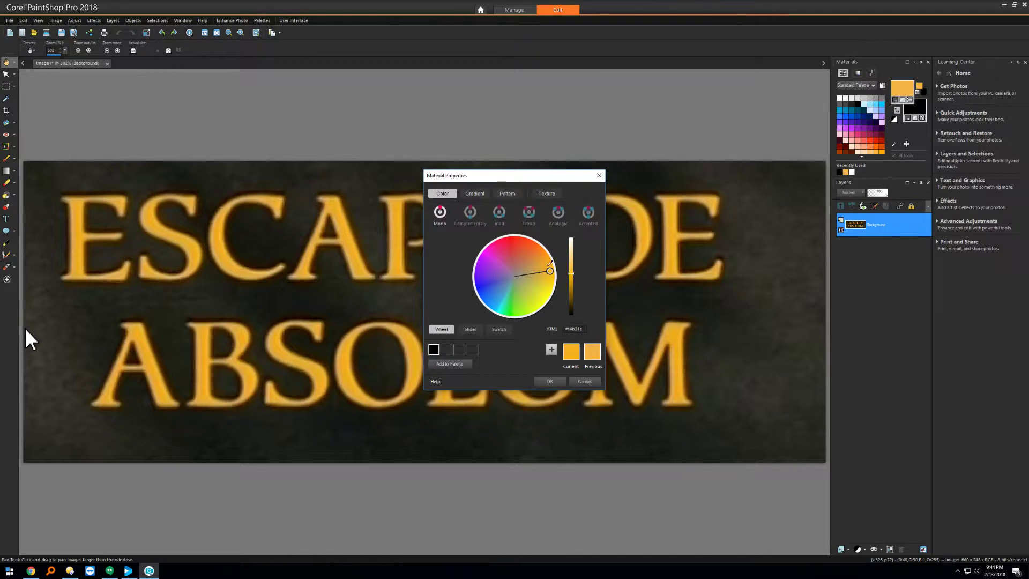
pyautogui.doubleClick(587, 329)
pyautogui.hotkey('ctrl', 'c')
pyautogui.click(599, 175)
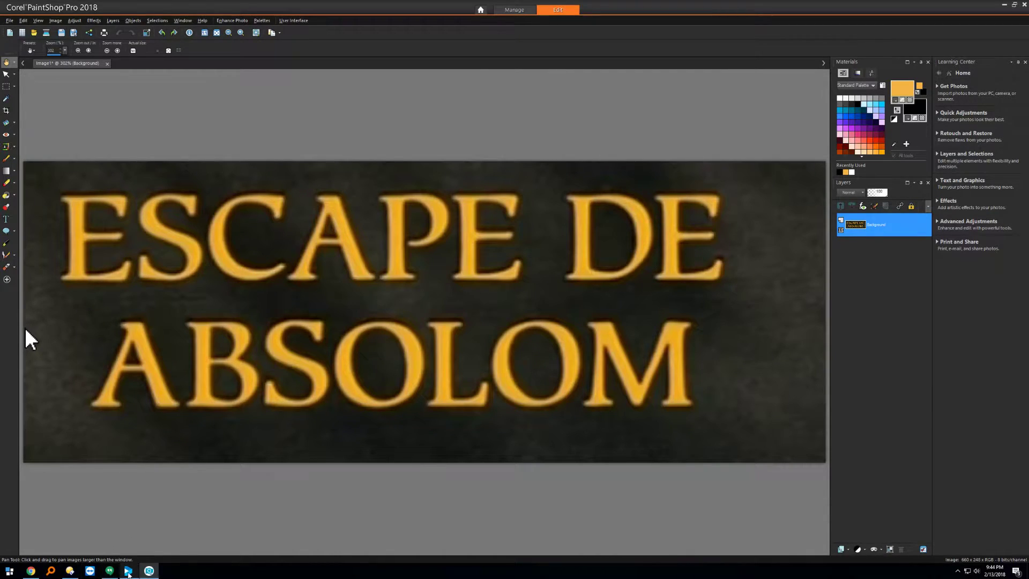
pyautogui.hotkey('alt', 'Tab')
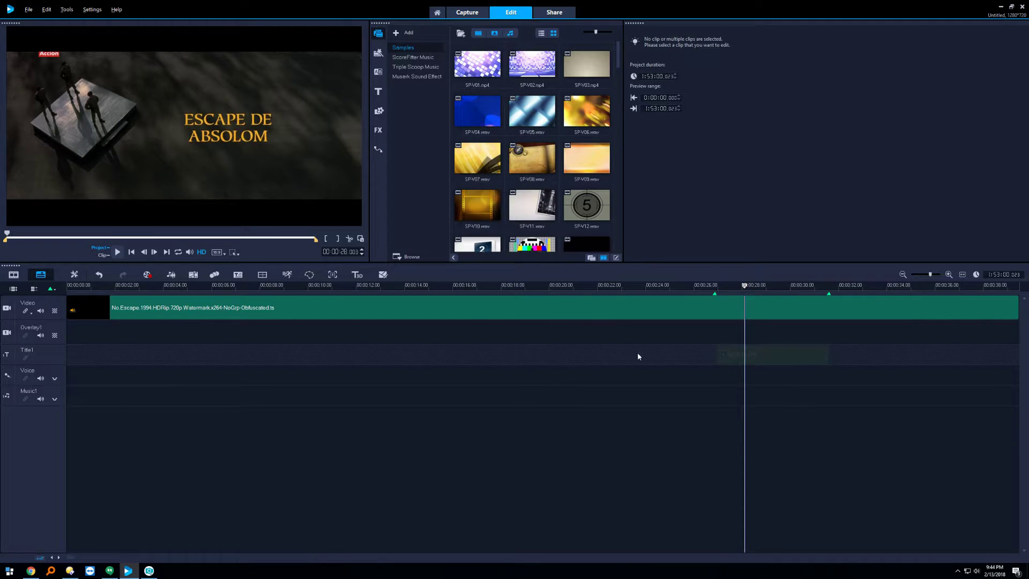
# - Recolour the NO ESCAPE title text to hex #f4b31e in the Corel Color Picker
pyautogui.click(755, 356)
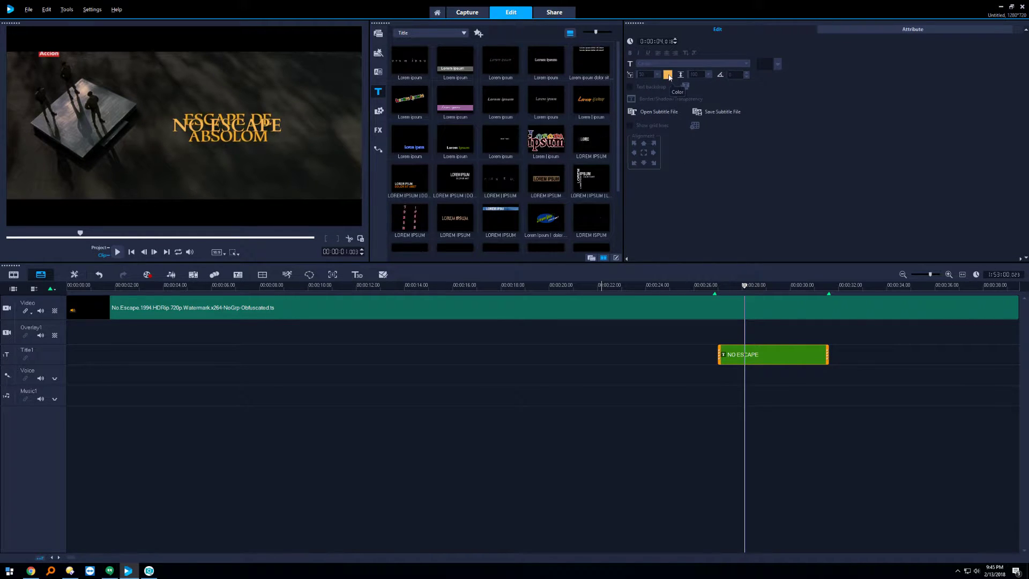
pyautogui.click(227, 129)
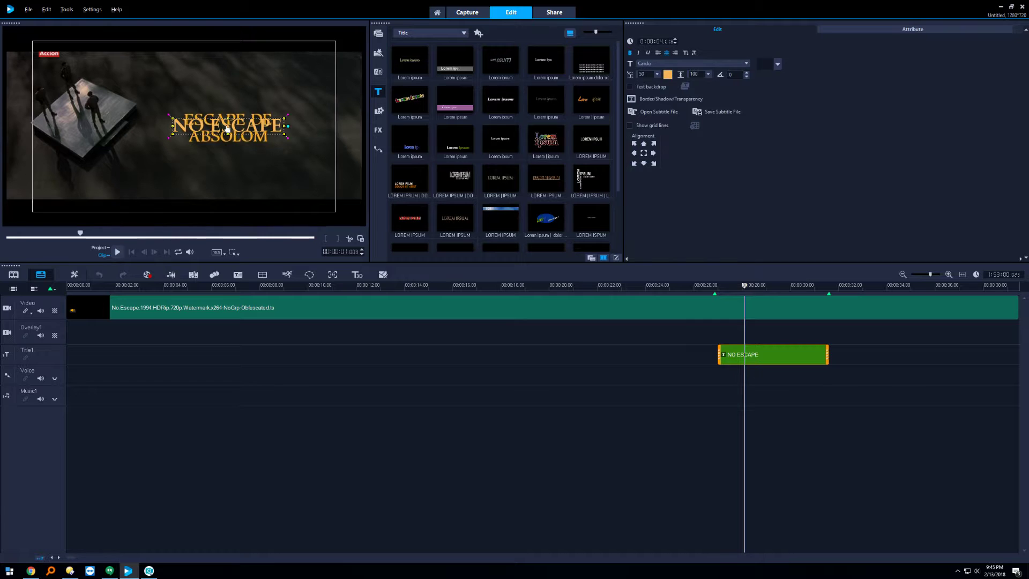
pyautogui.click(667, 74)
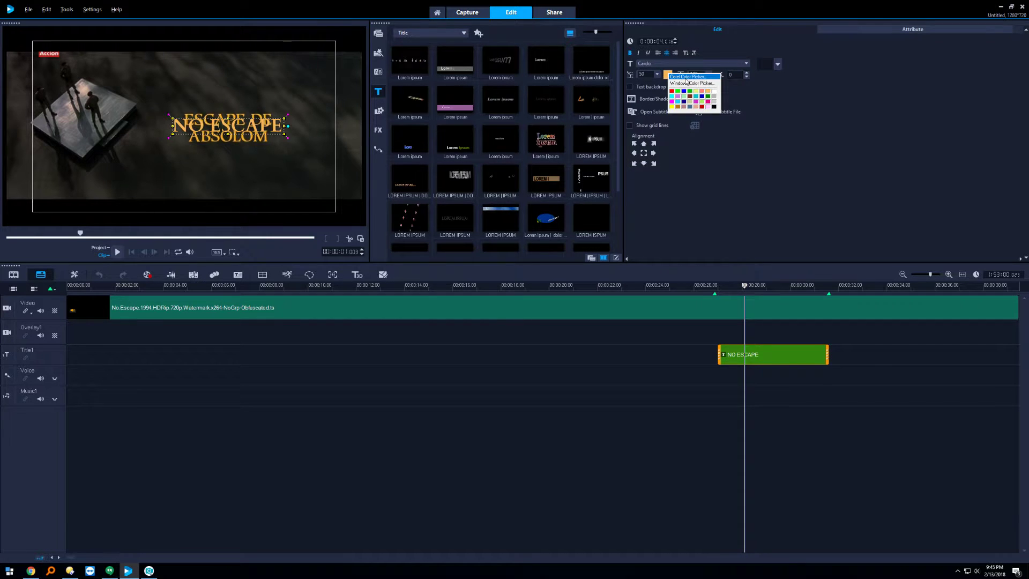
pyautogui.click(671, 77)
pyautogui.doubleClick(568, 344)
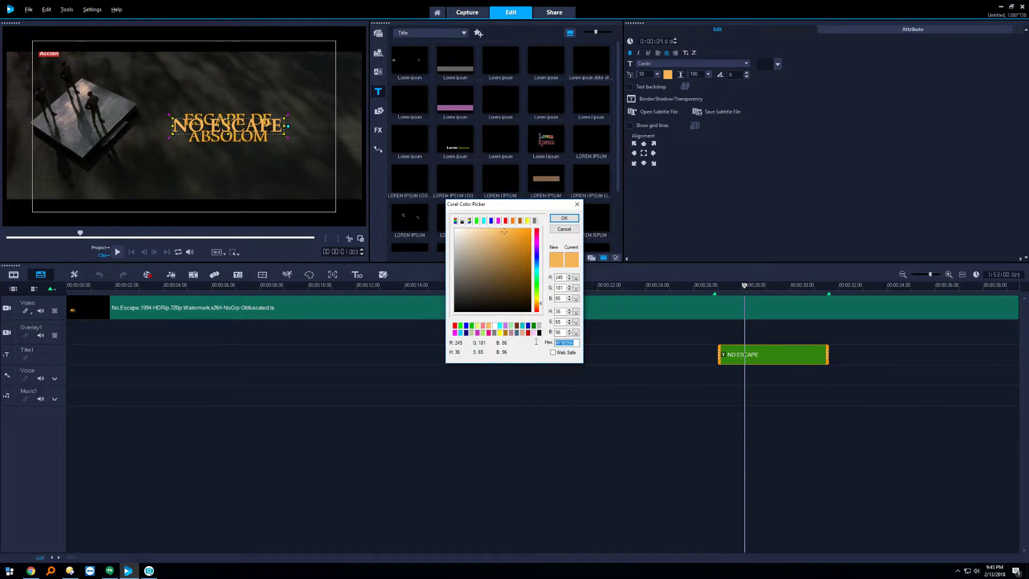
pyautogui.hotkey('ctrl', 'v')
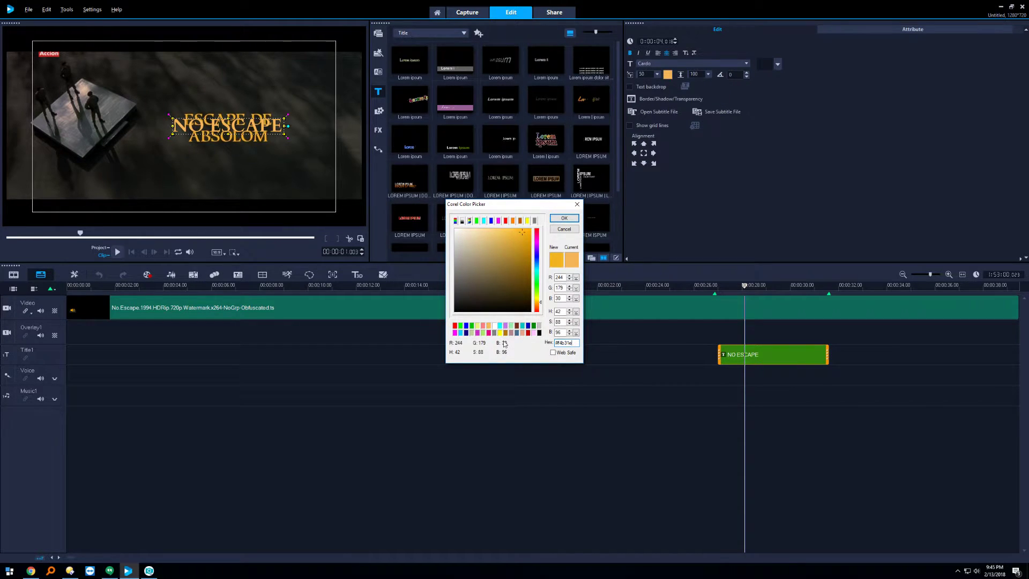
pyautogui.click(569, 219)
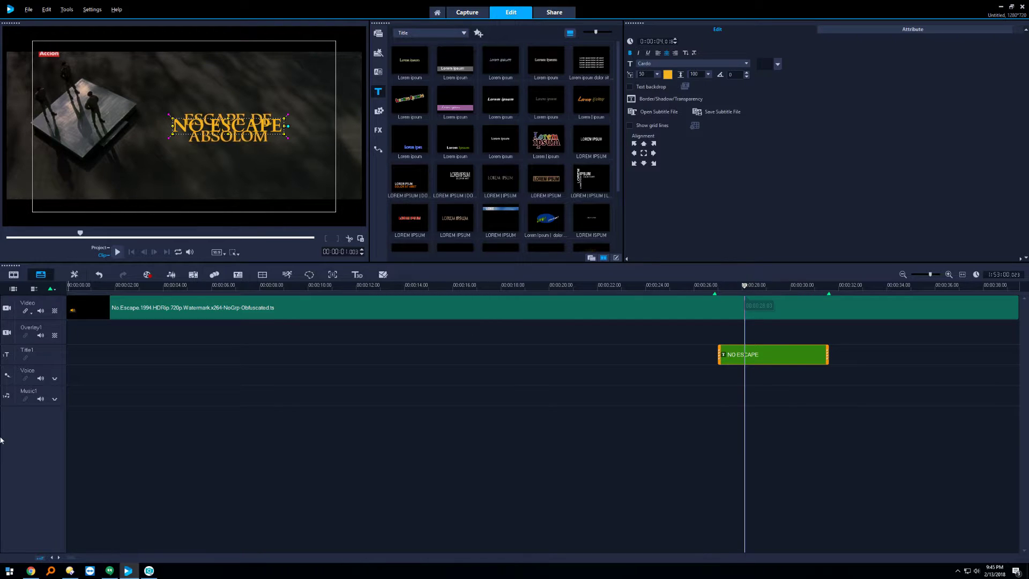
# - Play through the credits around the NO ESCAPE title and park the playhead at about 31 seconds
pyautogui.click(762, 298)
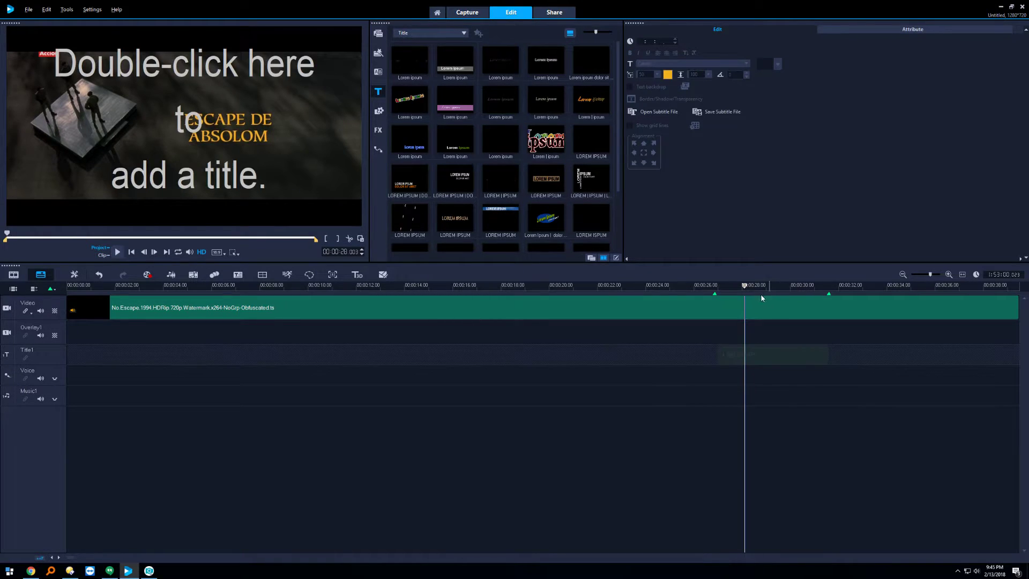
pyautogui.moveTo(745, 286); pyautogui.dragTo(677, 305)
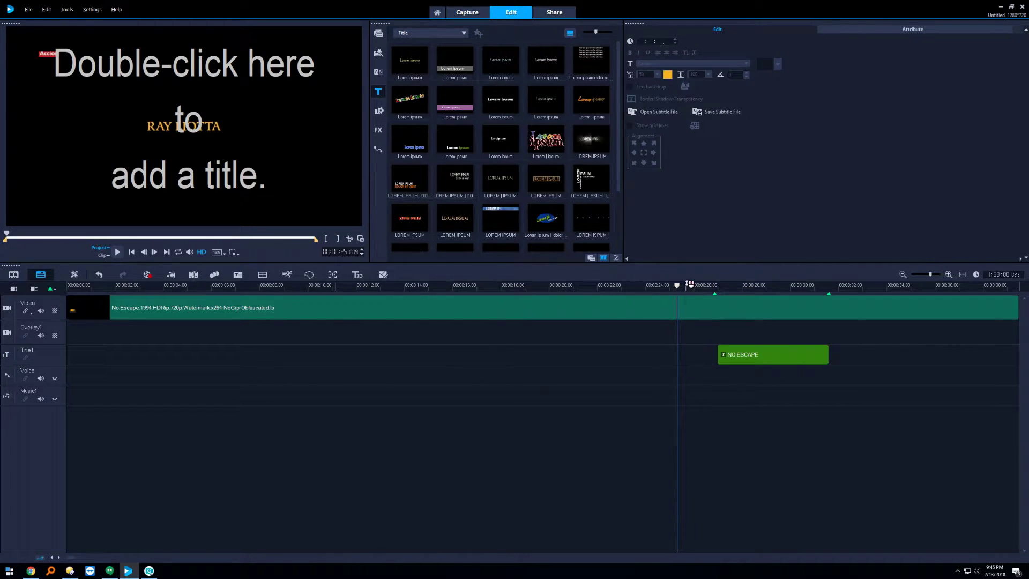
pyautogui.press('Left')
pyautogui.press('Left')
pyautogui.press('Left')
pyautogui.press('Left')
pyautogui.press('Left')
pyautogui.press('Left')
pyautogui.press('Left')
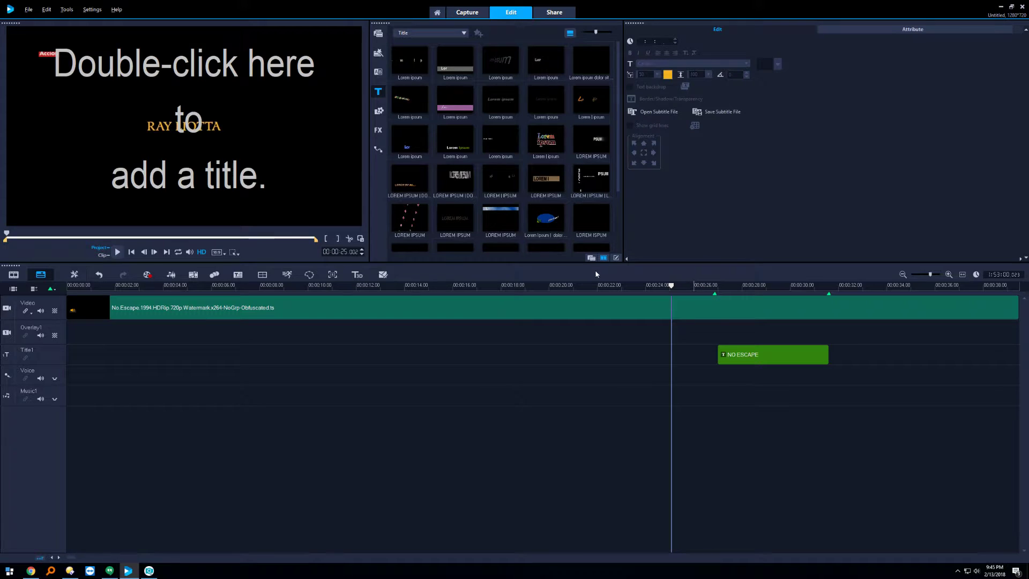
pyautogui.click(118, 252)
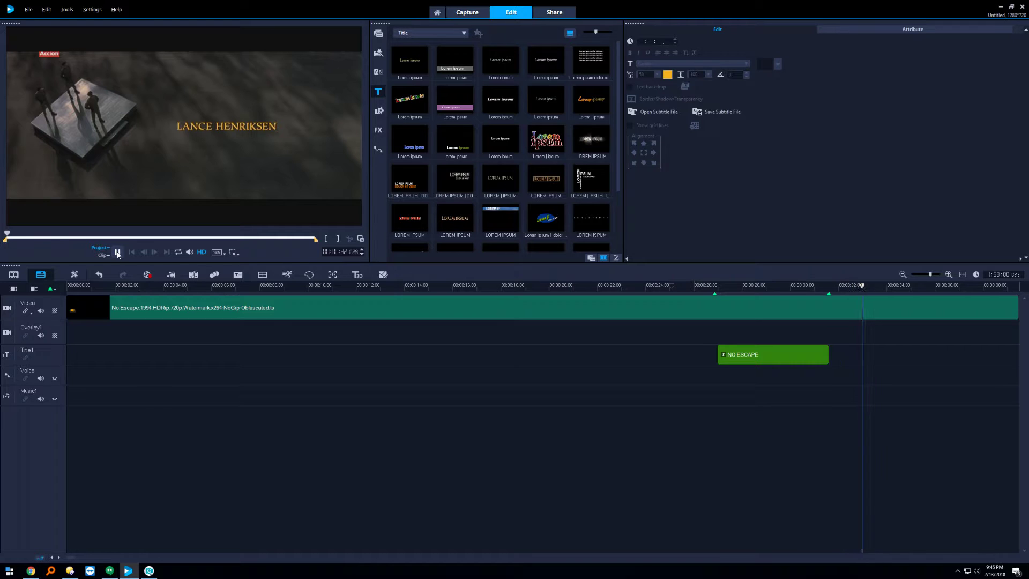
pyautogui.click(117, 253)
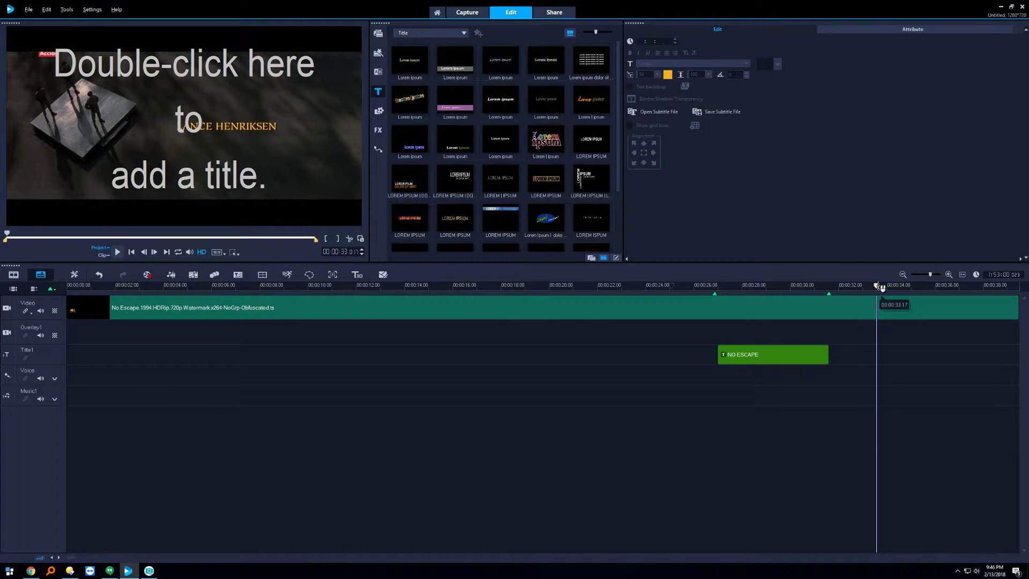
pyautogui.moveTo(883, 288); pyautogui.dragTo(830, 303)
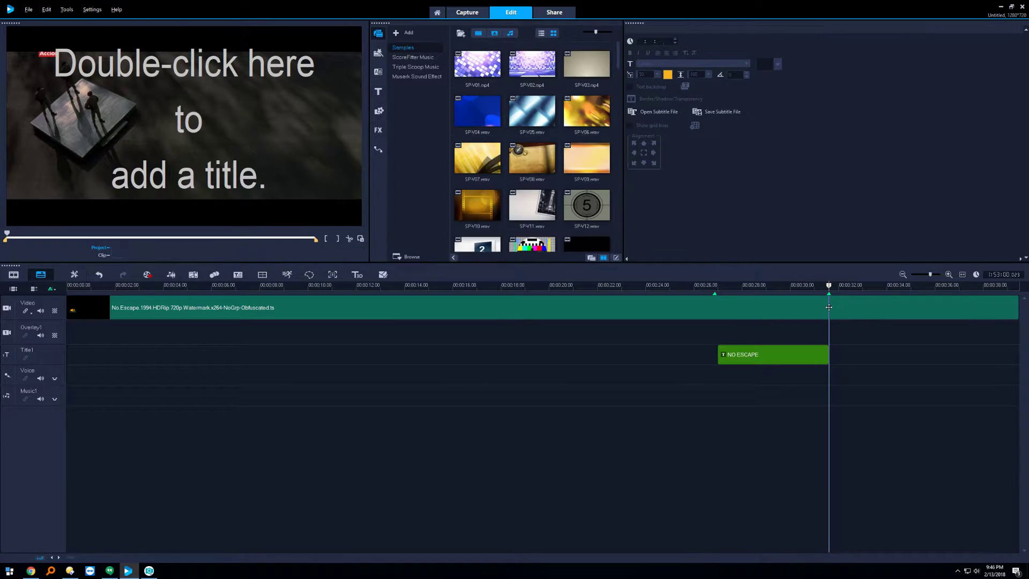
pyautogui.rightClick(829, 307)
# - Split the film clip twice near 31 seconds to isolate a one-frame piece
pyautogui.click(870, 199)
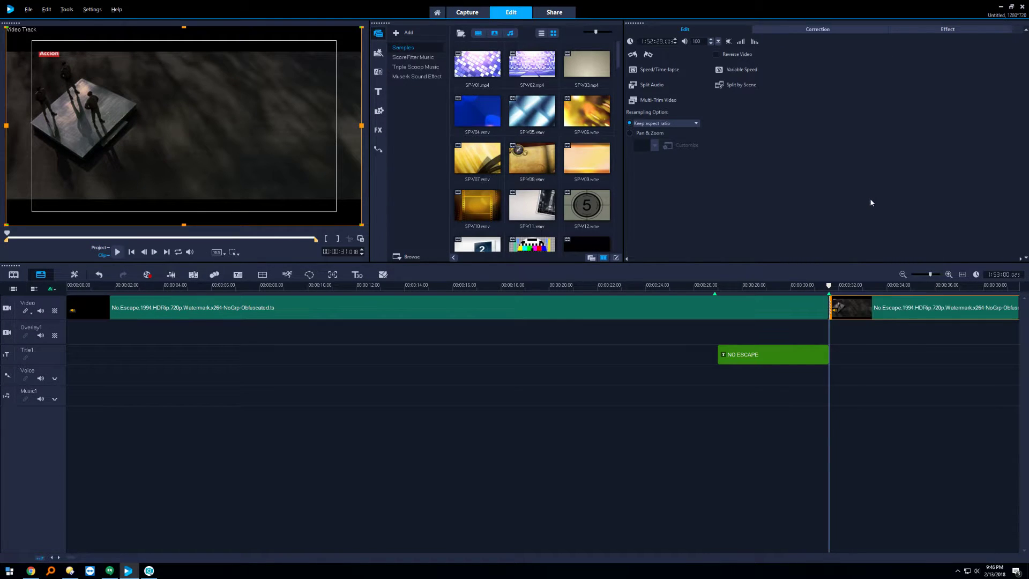
pyautogui.click(831, 285)
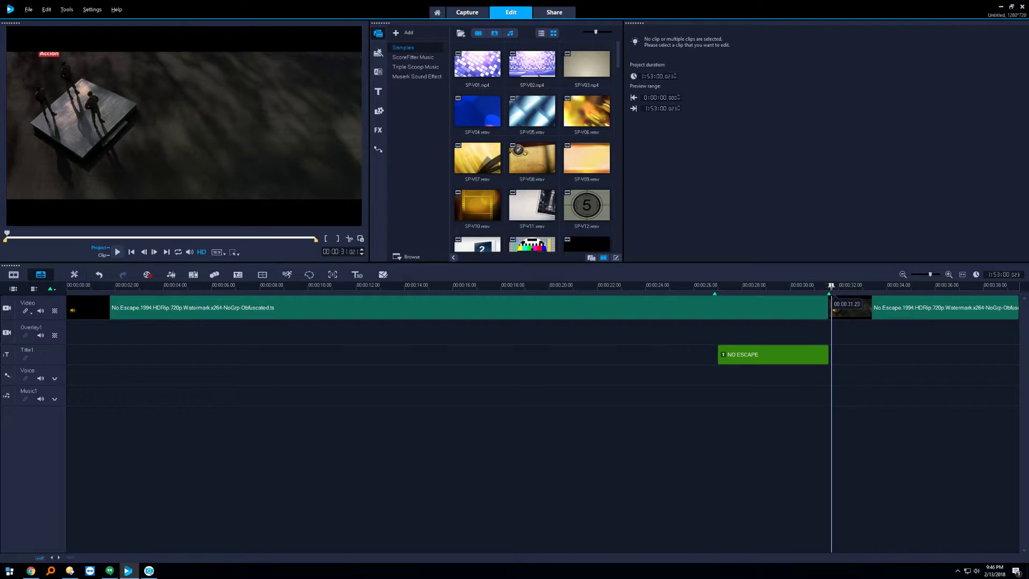
pyautogui.moveTo(830, 286); pyautogui.dragTo(836, 286)
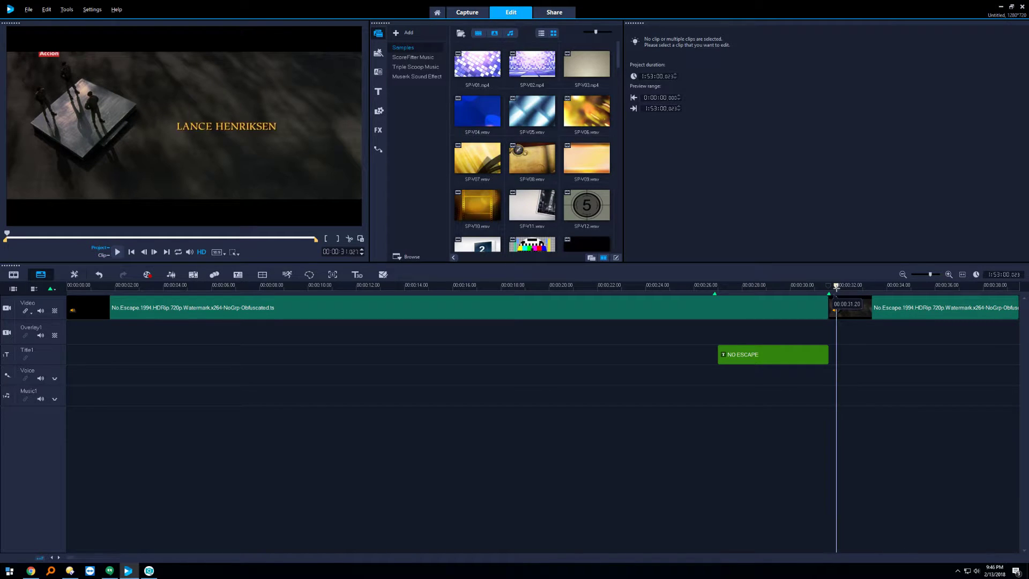
pyautogui.click(835, 312)
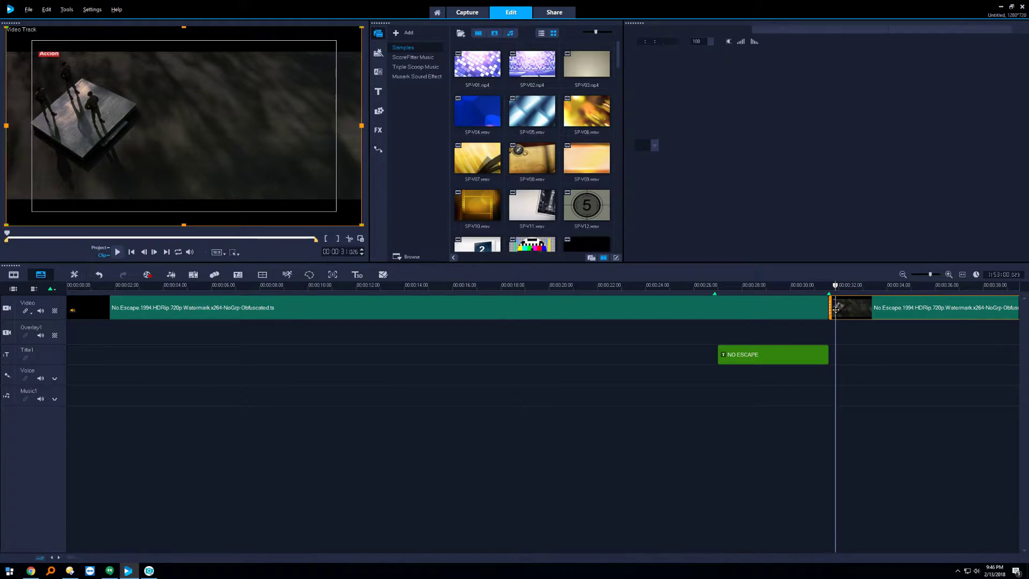
pyautogui.rightClick(835, 312)
pyautogui.click(861, 200)
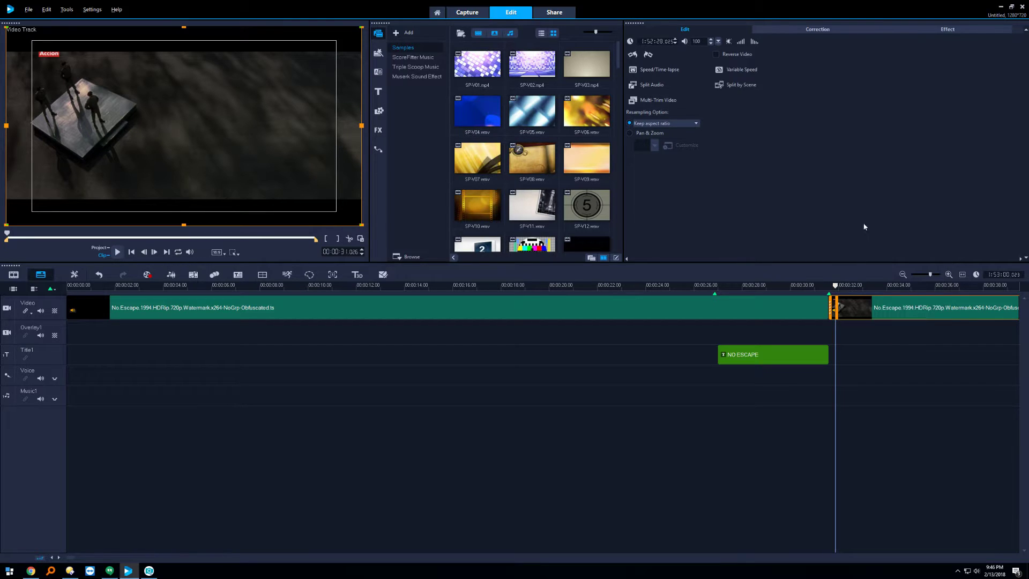
# - Move the one-frame piece onto Overlay1 at 26.2 seconds and review the credits before the title
pyautogui.click(832, 305)
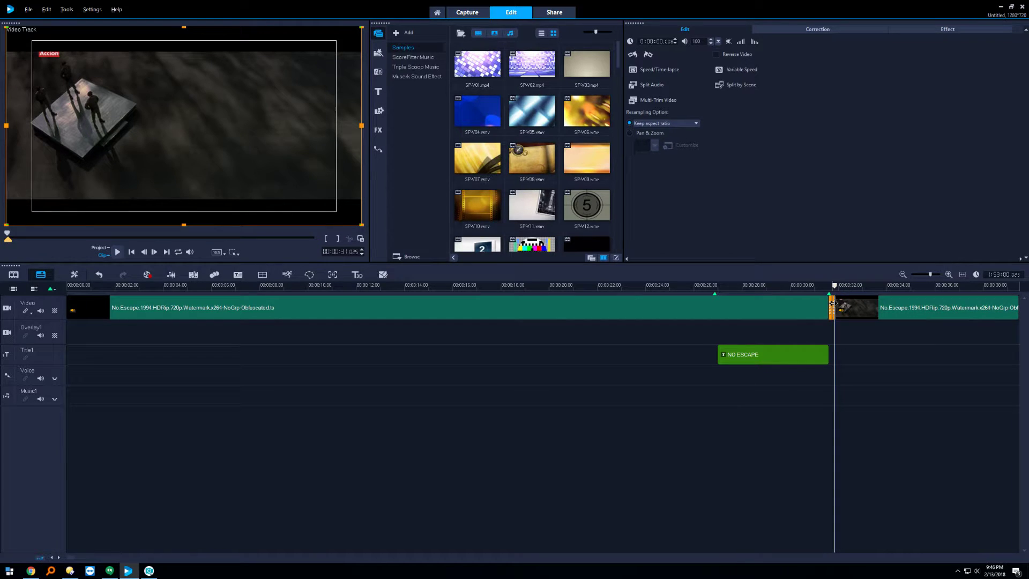
pyautogui.moveTo(833, 304); pyautogui.dragTo(721, 332)
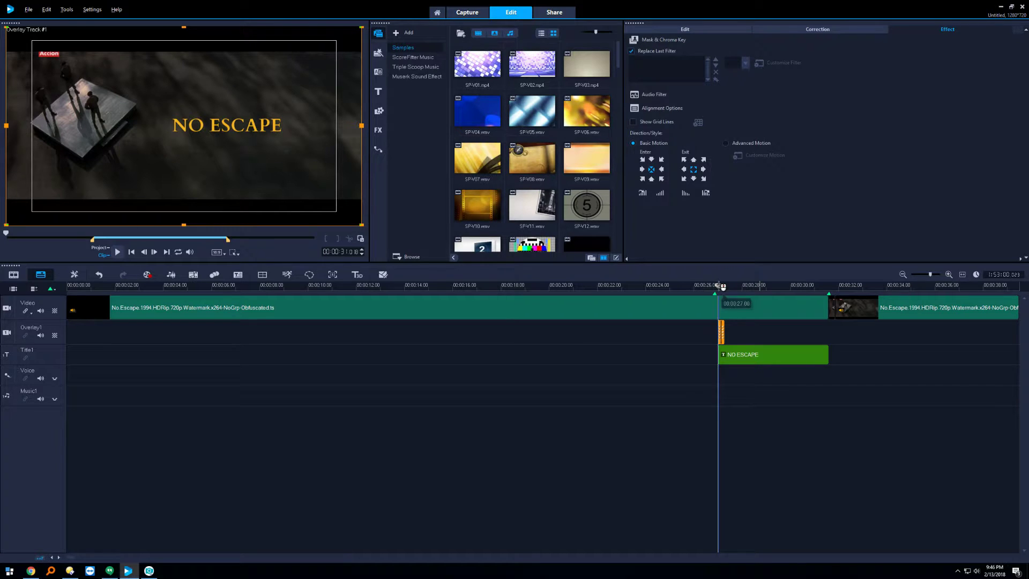
pyautogui.moveTo(718, 286); pyautogui.dragTo(681, 295)
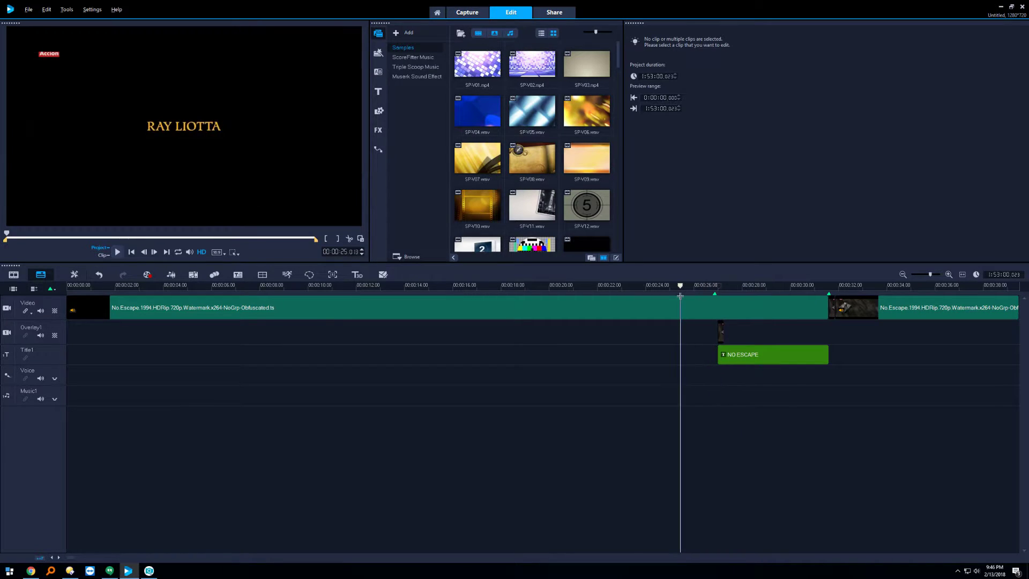
# - Mute the one-frame film clip sitting on Overlay1 at the title's start
pyautogui.click(719, 335)
pyautogui.rightClick(720, 334)
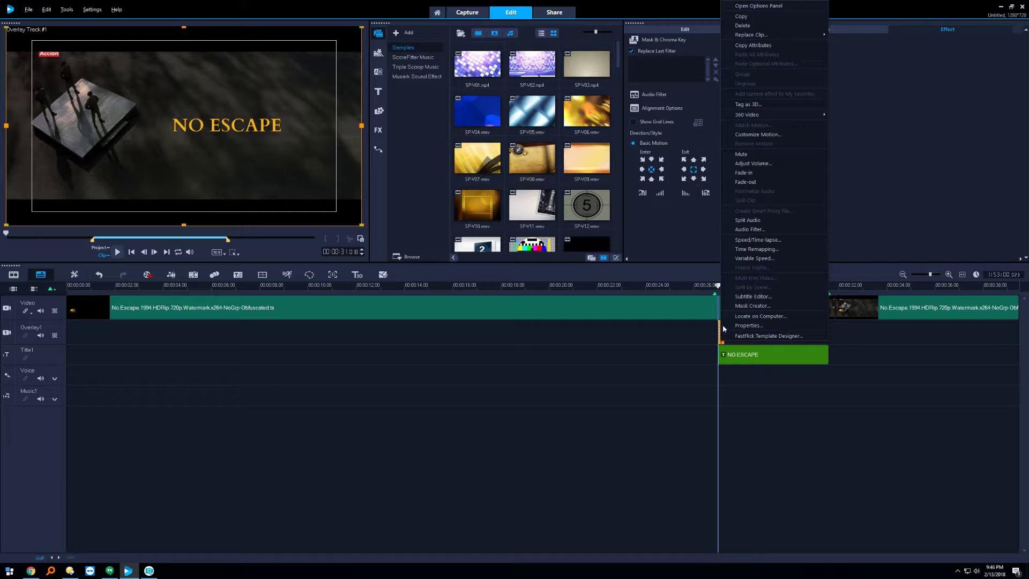
pyautogui.click(749, 154)
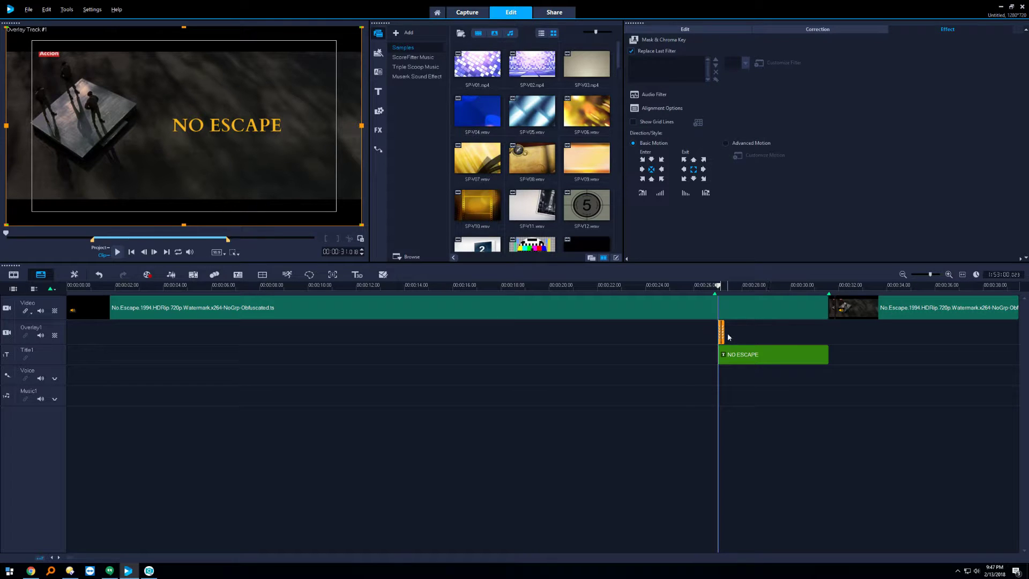
# - Zoom the timeline in on the title; Time Remapping is opened and closed unchanged
pyautogui.click(949, 275)
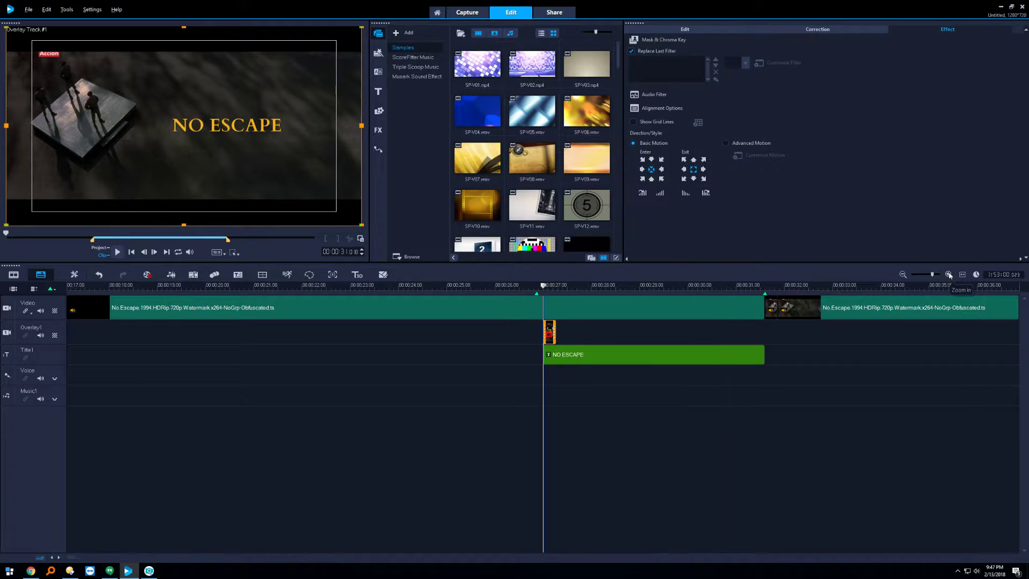
pyautogui.click(949, 275)
pyautogui.click(950, 275)
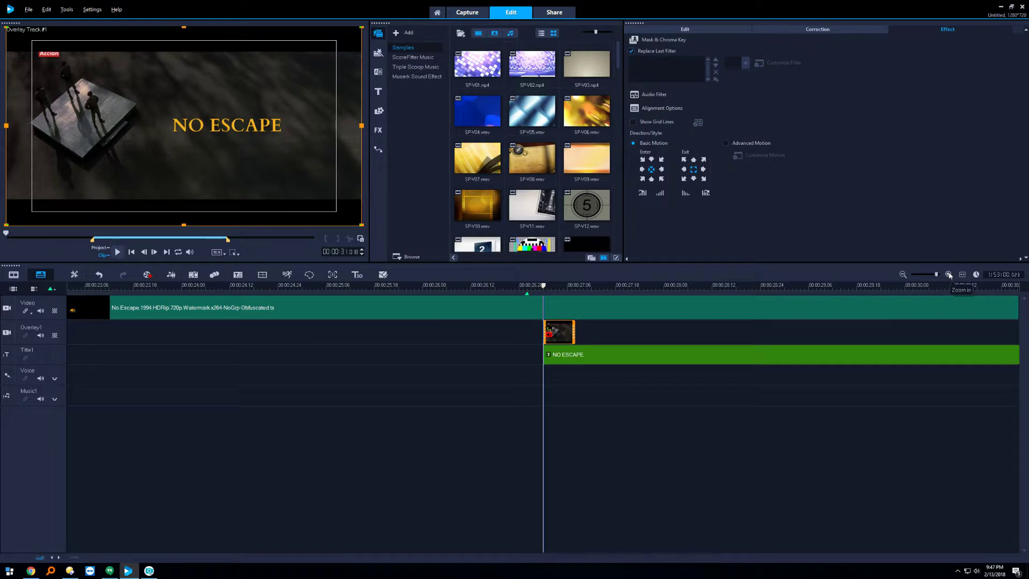
pyautogui.rightClick(564, 336)
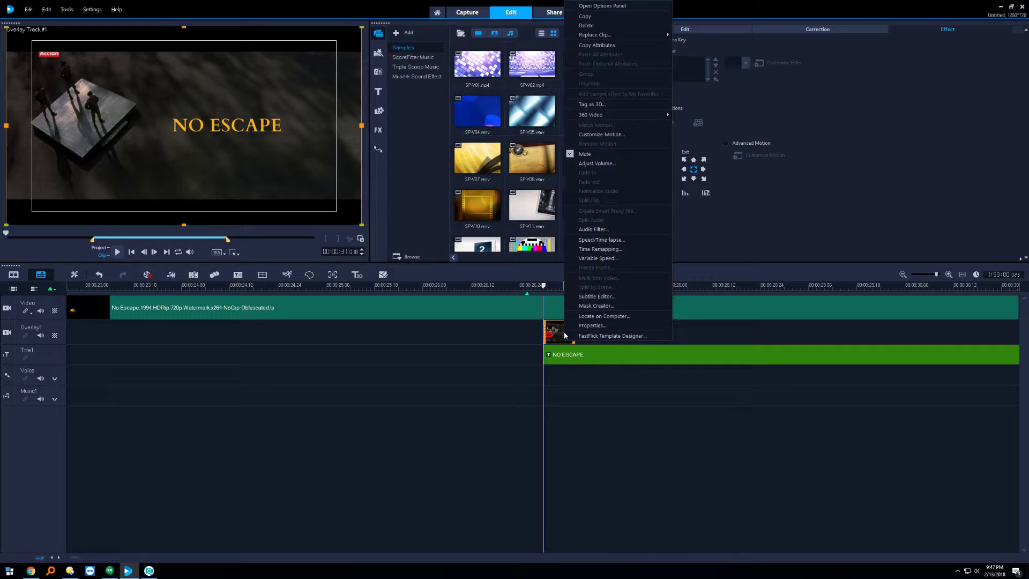
pyautogui.click(621, 249)
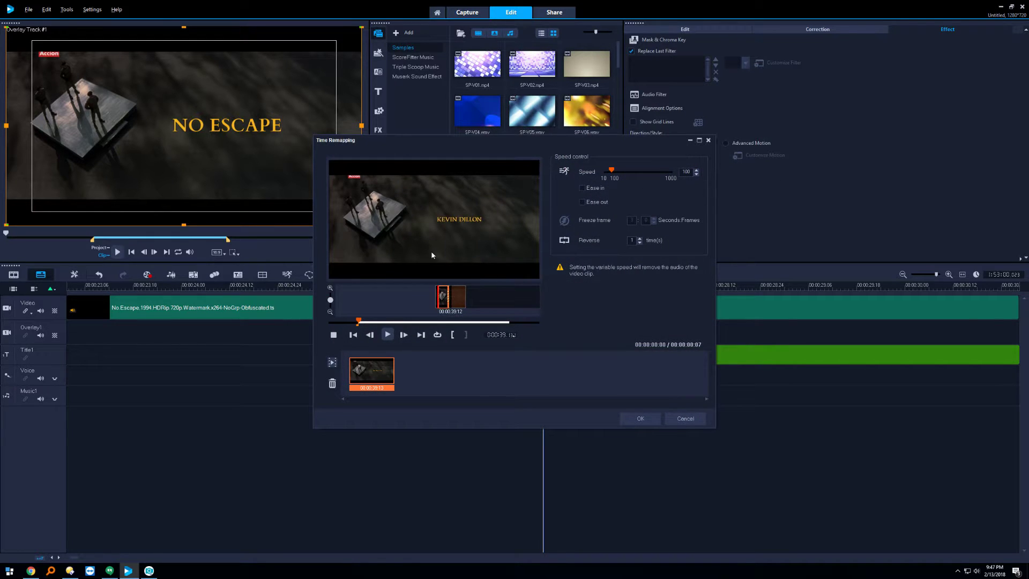
pyautogui.click(709, 140)
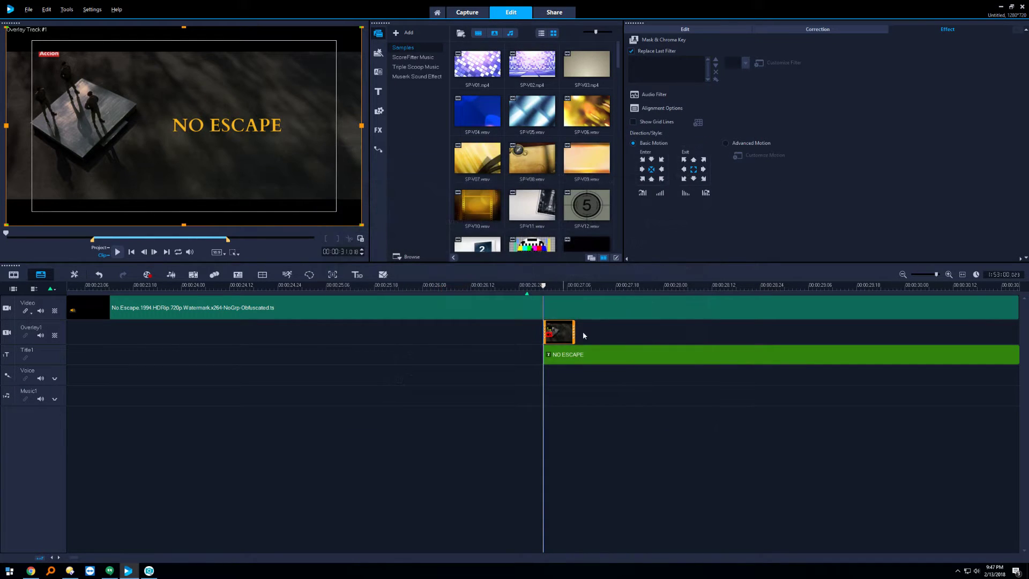
# - Stretch the overlay clip to a 0:0:1:15 duration in Speed/Time-lapse
pyautogui.rightClick(561, 332)
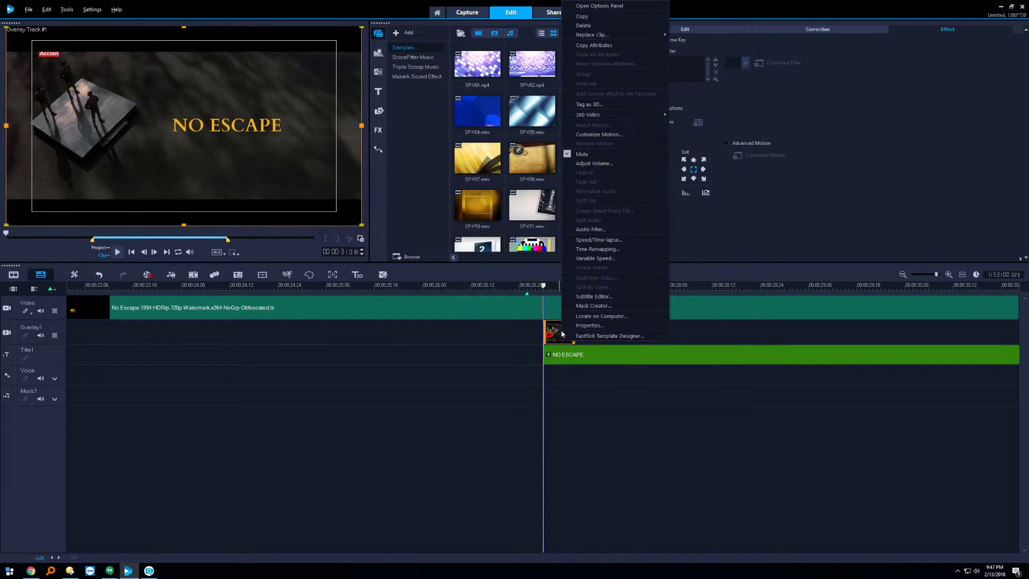
pyautogui.click(613, 240)
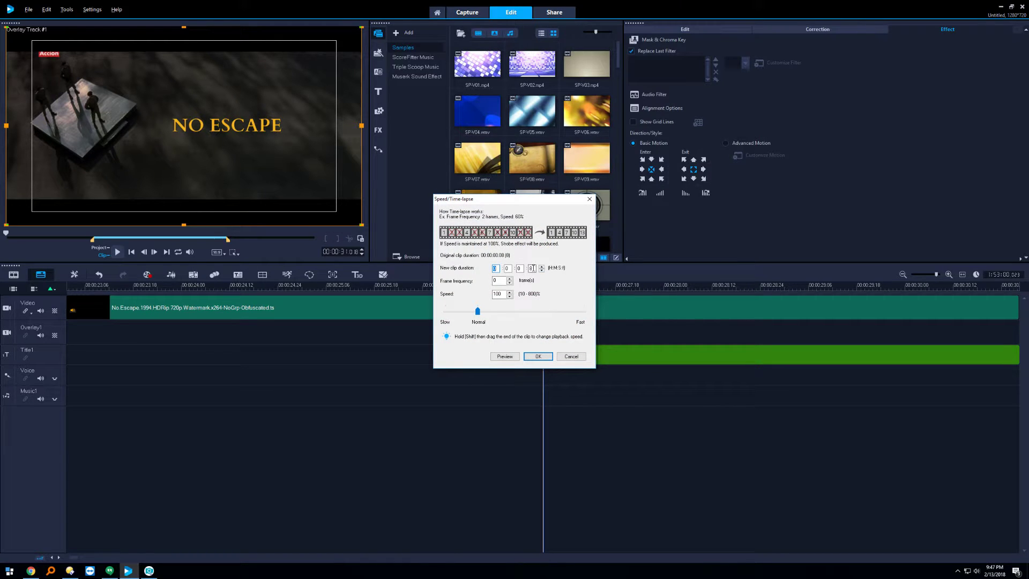
pyautogui.moveTo(478, 310); pyautogui.dragTo(448, 311)
pyautogui.write('0')
pyautogui.press('Tab')
pyautogui.write('45')
pyautogui.click(536, 357)
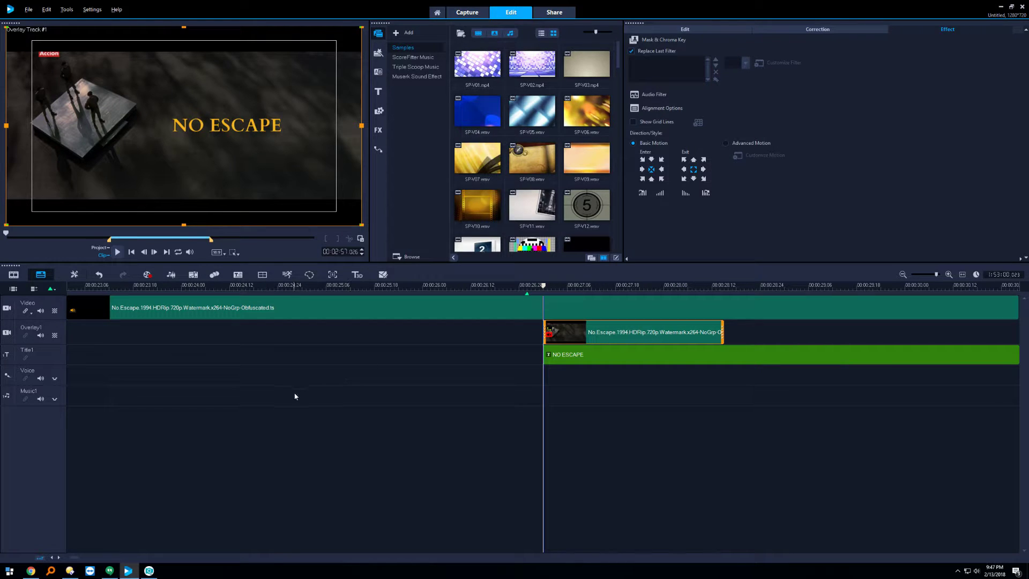
pyautogui.moveTo(76, 558); pyautogui.dragTo(76, 558)
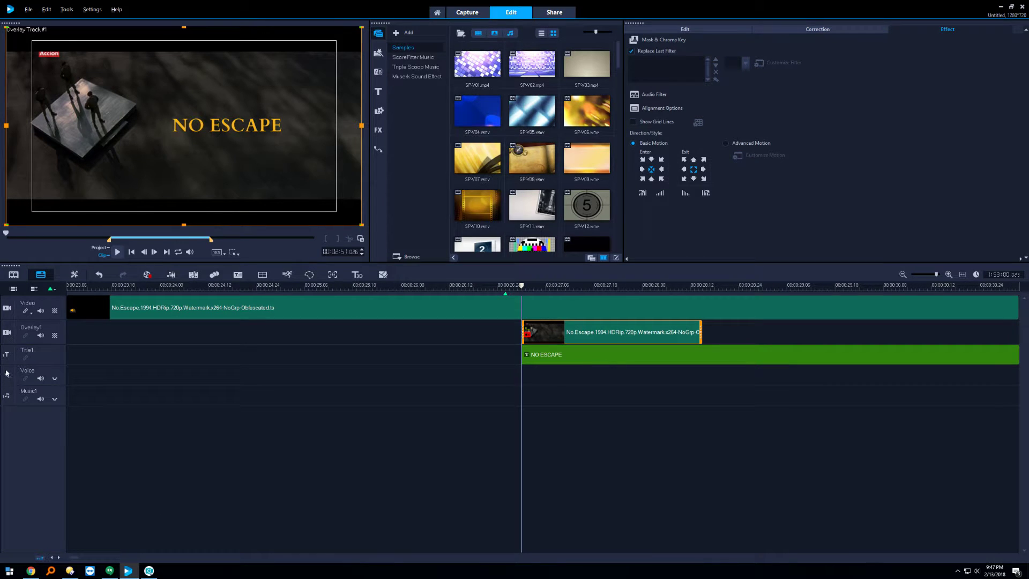
pyautogui.click(6, 308)
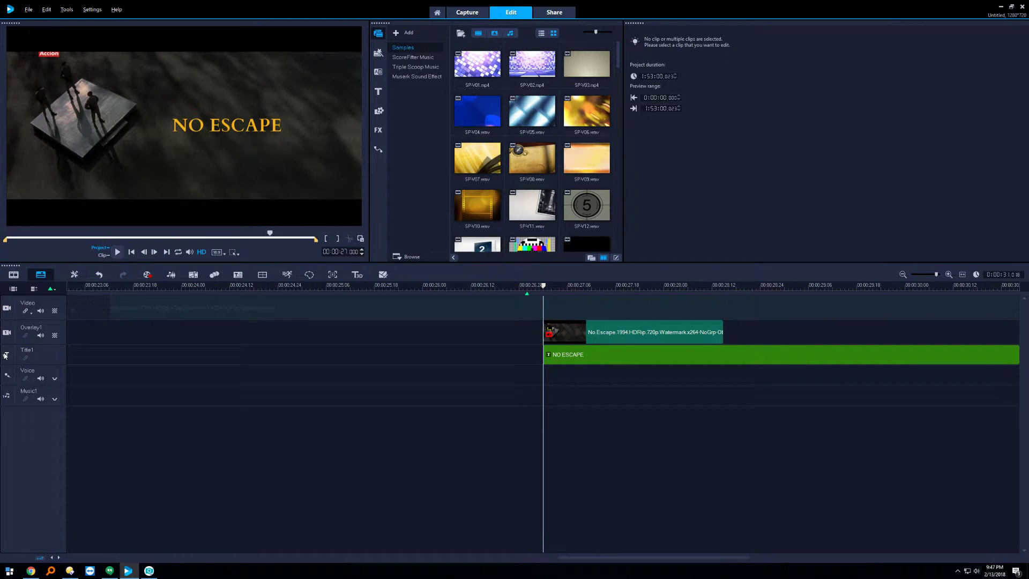
pyautogui.moveTo(541, 284); pyautogui.dragTo(580, 315)
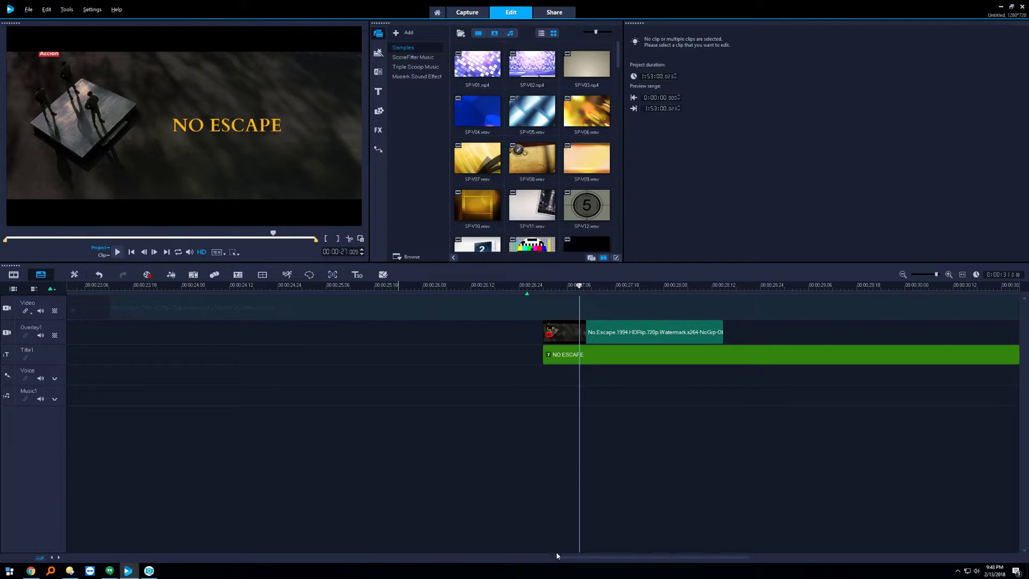
pyautogui.scroll(-5, 502, 345)
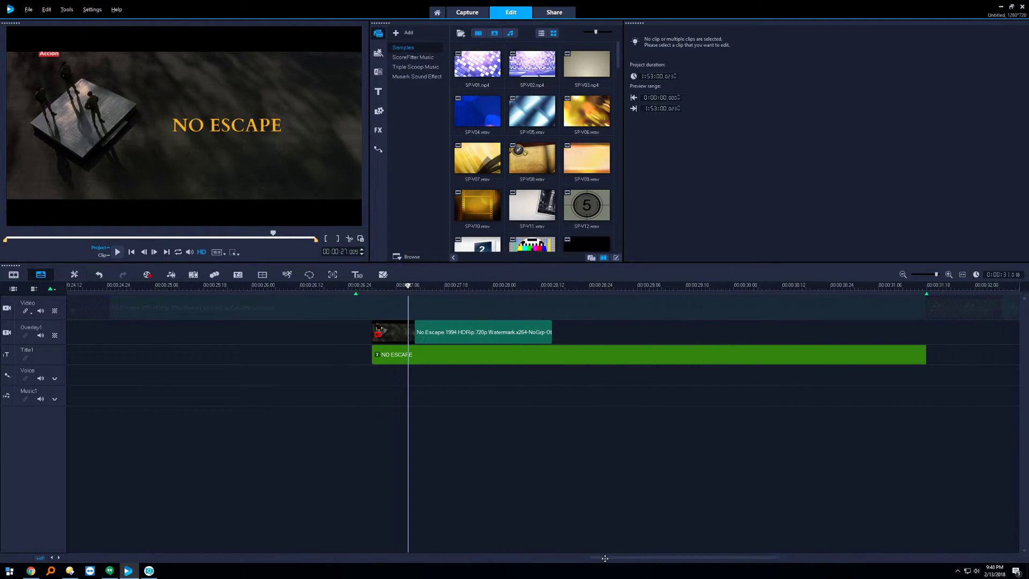
pyautogui.scroll(4, 449, 328)
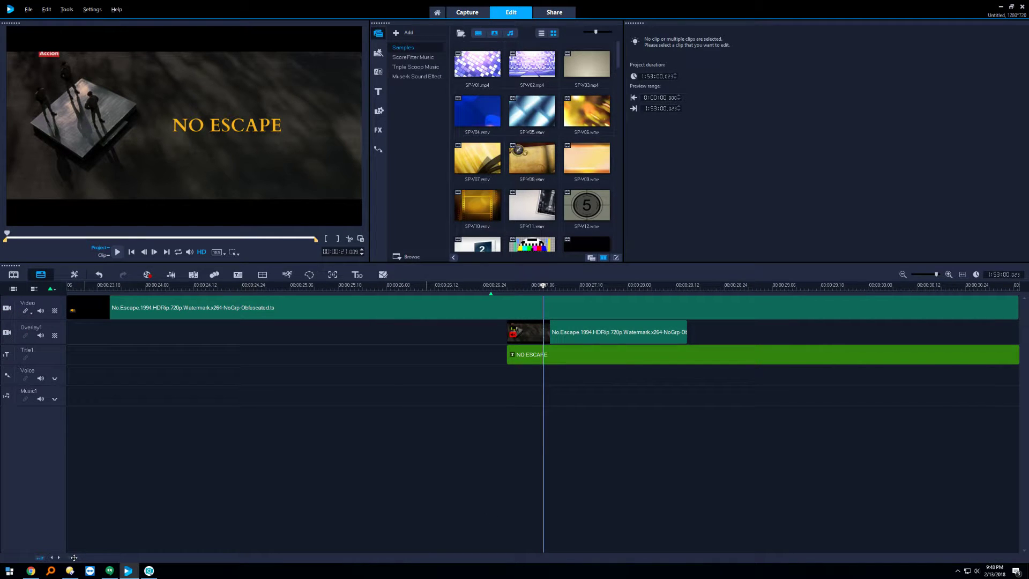
pyautogui.scroll(-8, 720, 443)
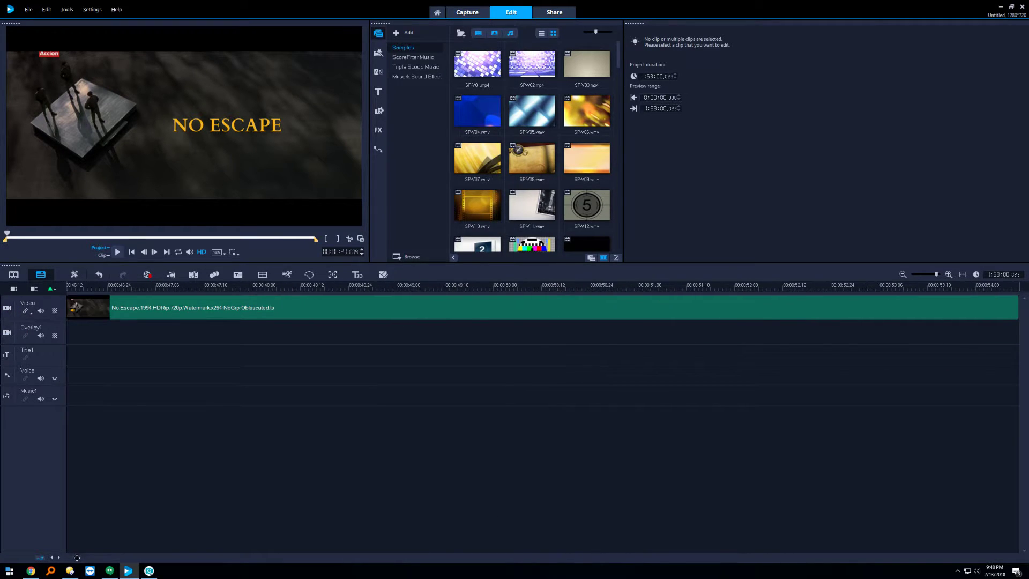
# - Paste two more copies of the held frame end to end and extend the overlay to about 31.15 s
pyautogui.click(903, 273)
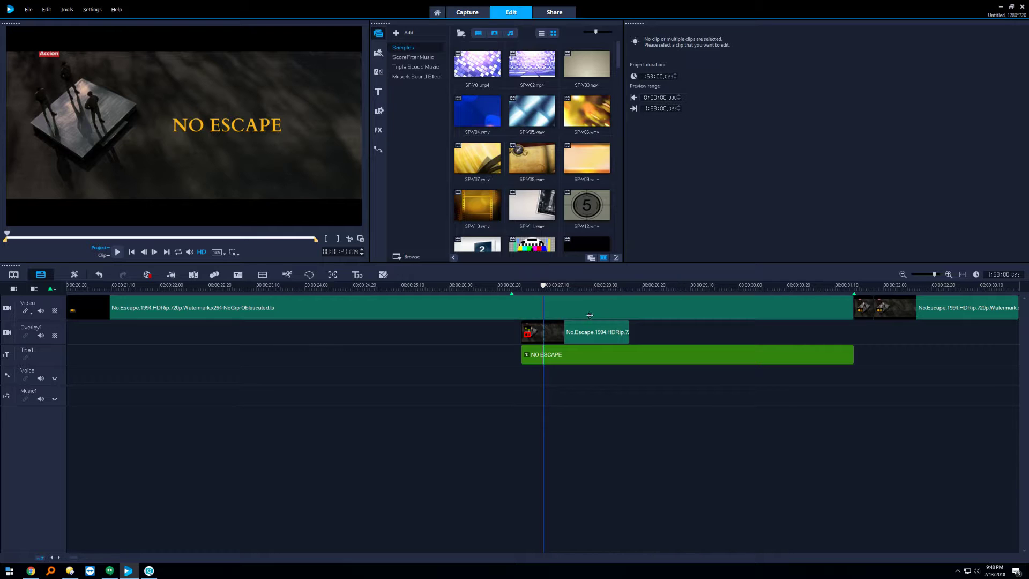
pyautogui.click(606, 331)
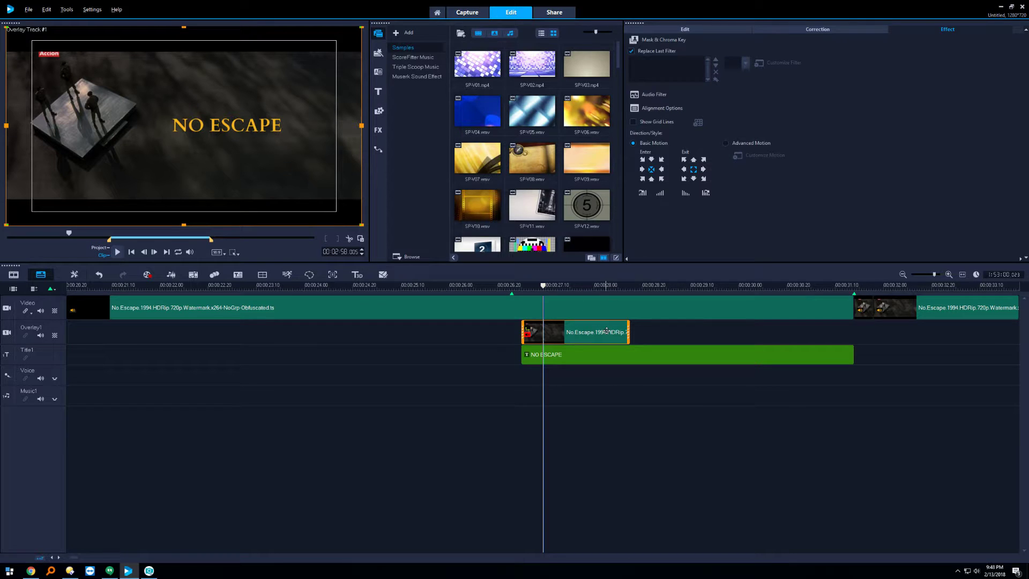
pyautogui.hotkey('ctrl', 'v')
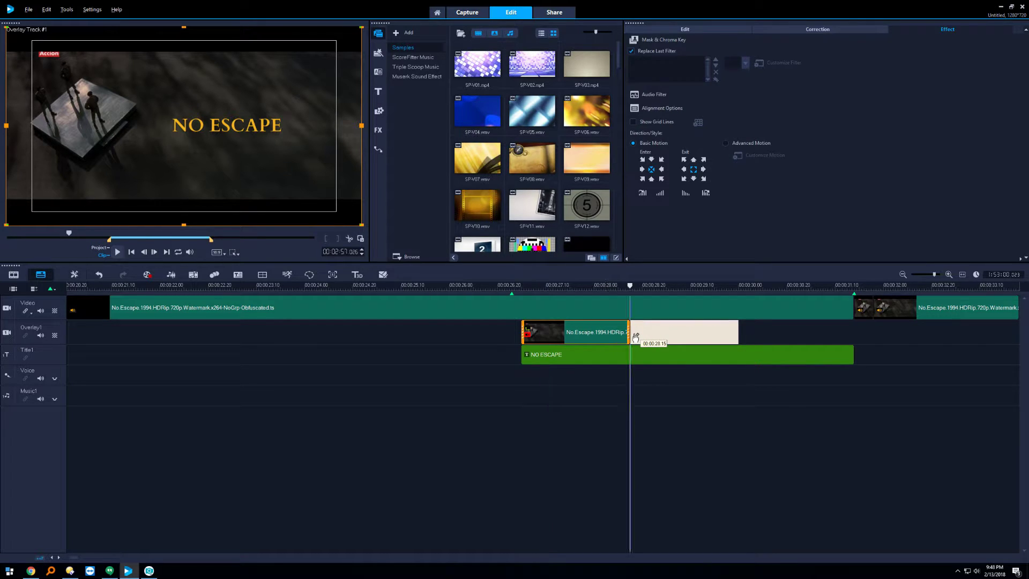
pyautogui.click(638, 335)
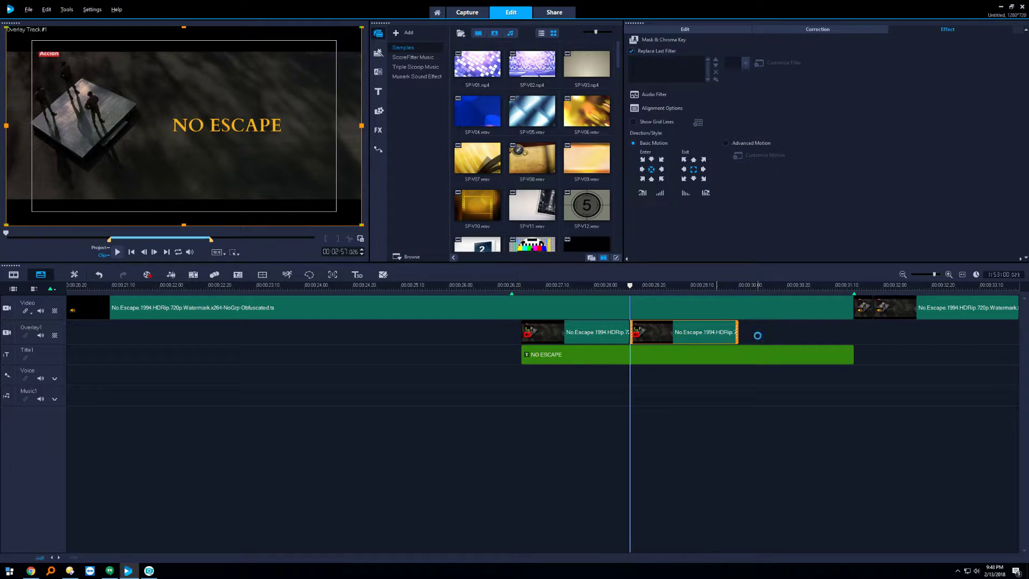
pyautogui.hotkey('ctrl', 'v')
pyautogui.click(742, 336)
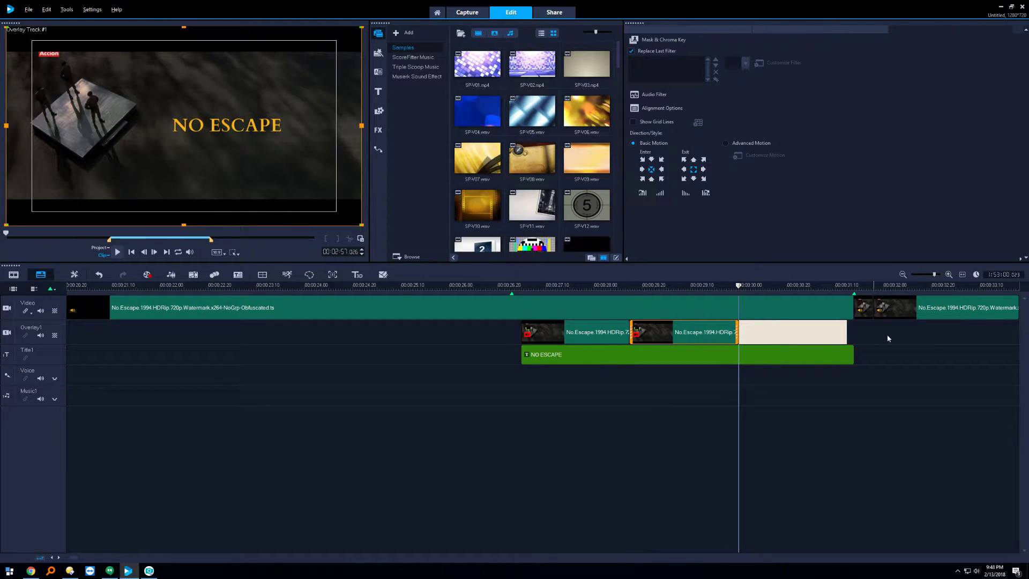
pyautogui.click(864, 312)
pyautogui.moveTo(847, 331)
pyautogui.mouseDown()
pyautogui.moveTo(866, 330)
pyautogui.moveTo(852, 330)
pyautogui.mouseUp()
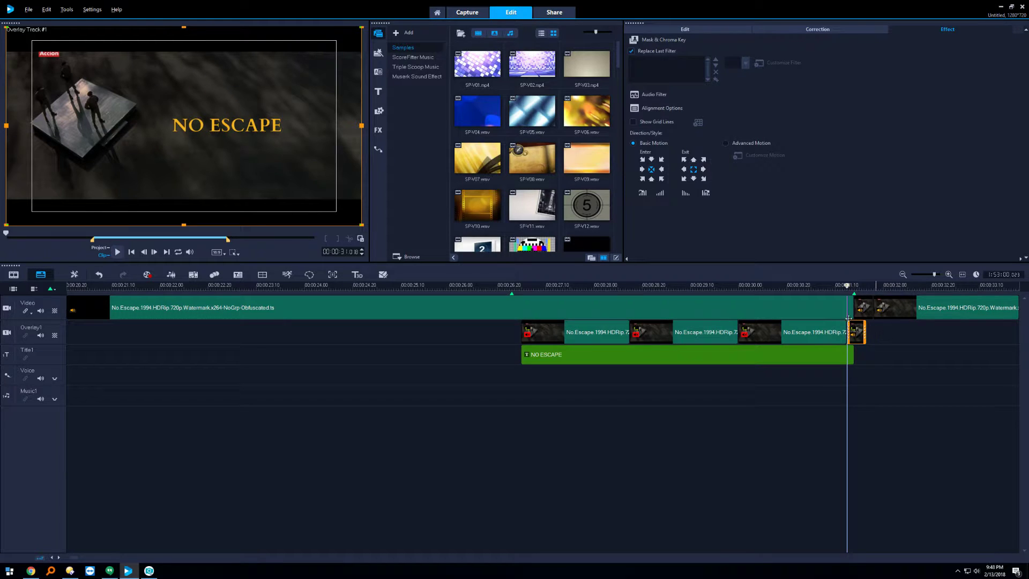
# - Split the overlay at about 00:00:31.17 and trim it to end with the title
pyautogui.click(948, 274)
pyautogui.click(948, 275)
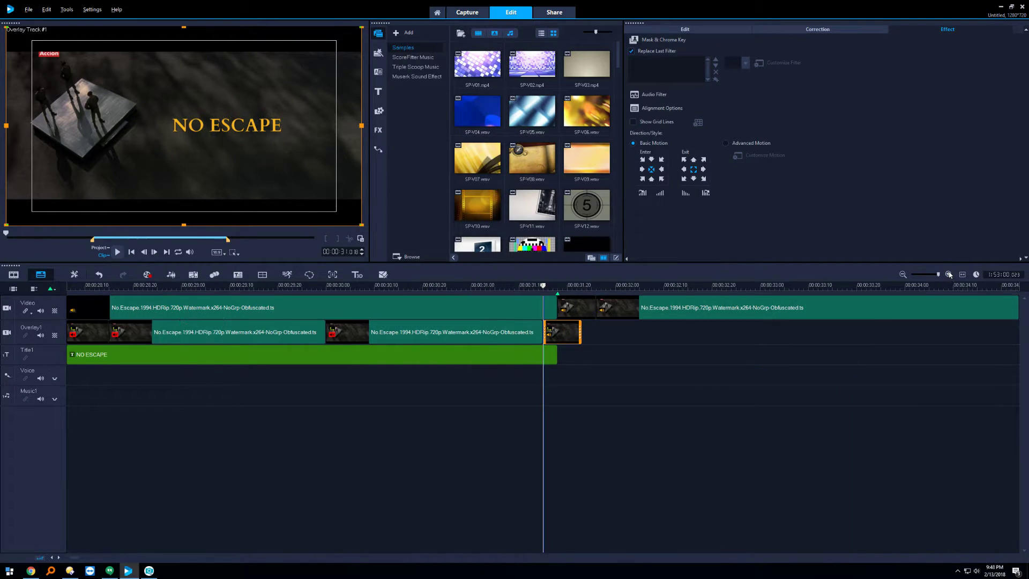
pyautogui.click(948, 275)
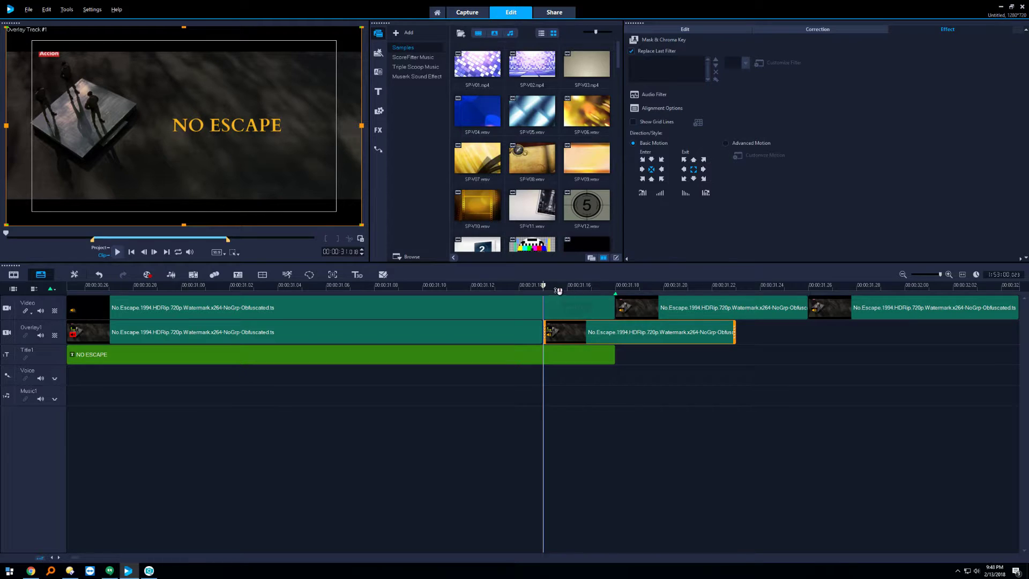
pyautogui.moveTo(543, 286); pyautogui.dragTo(679, 294)
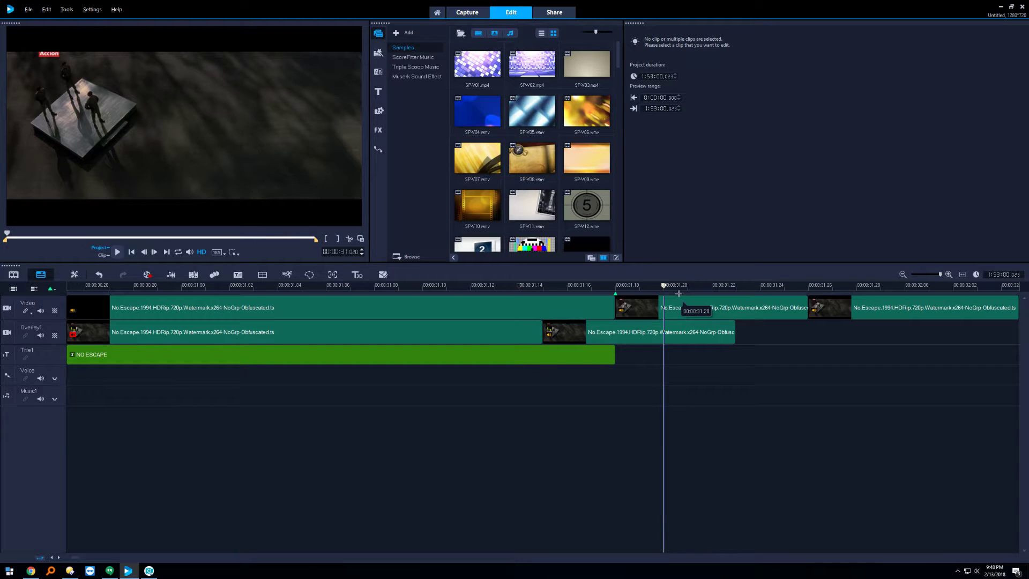
pyautogui.click(658, 332)
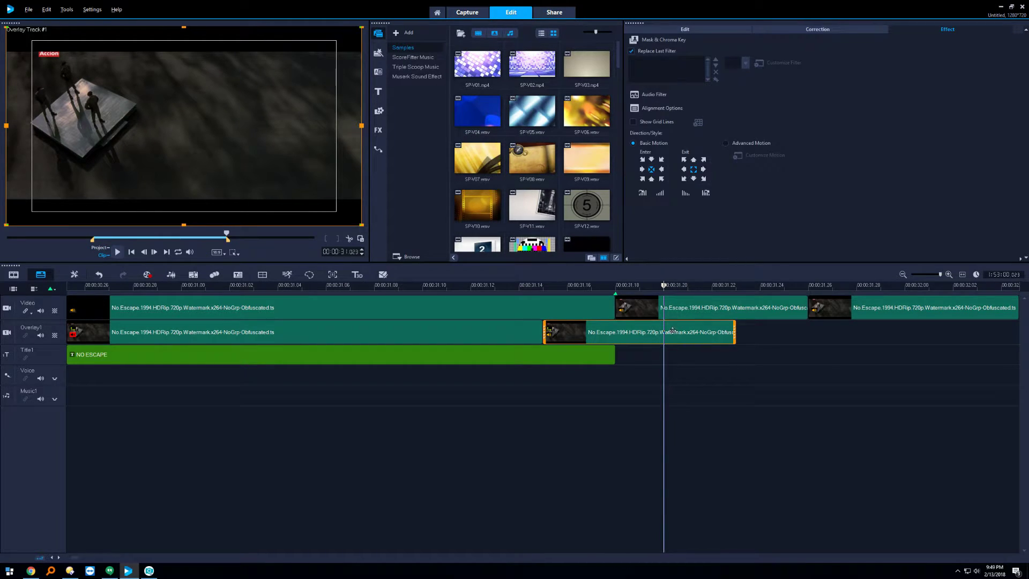
pyautogui.rightClick(672, 331)
pyautogui.click(731, 201)
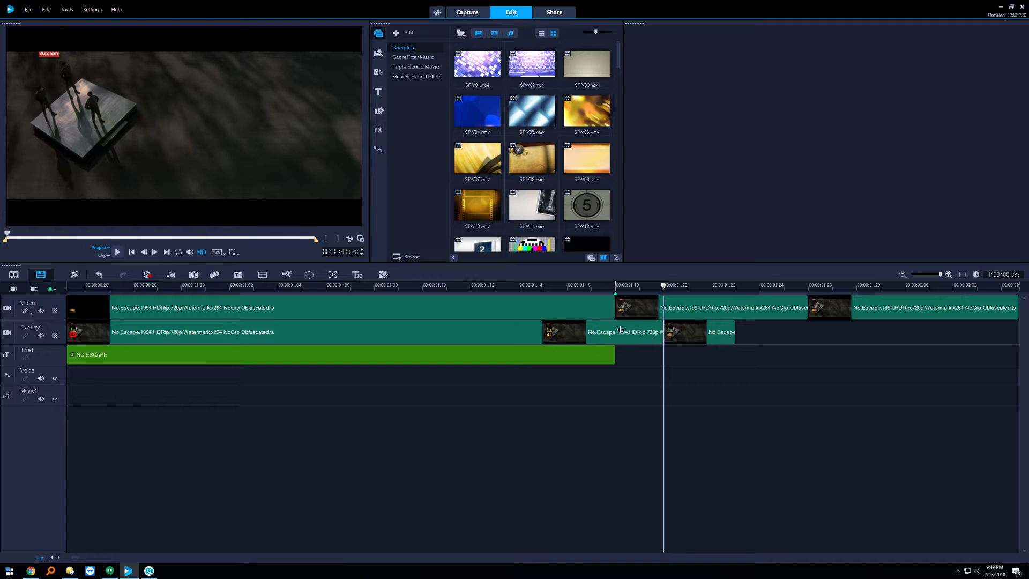
pyautogui.moveTo(620, 330); pyautogui.dragTo(587, 337)
# - Dismiss the email notification and return the playhead to about 00:00:31.02 to check the end
pyautogui.click(733, 361)
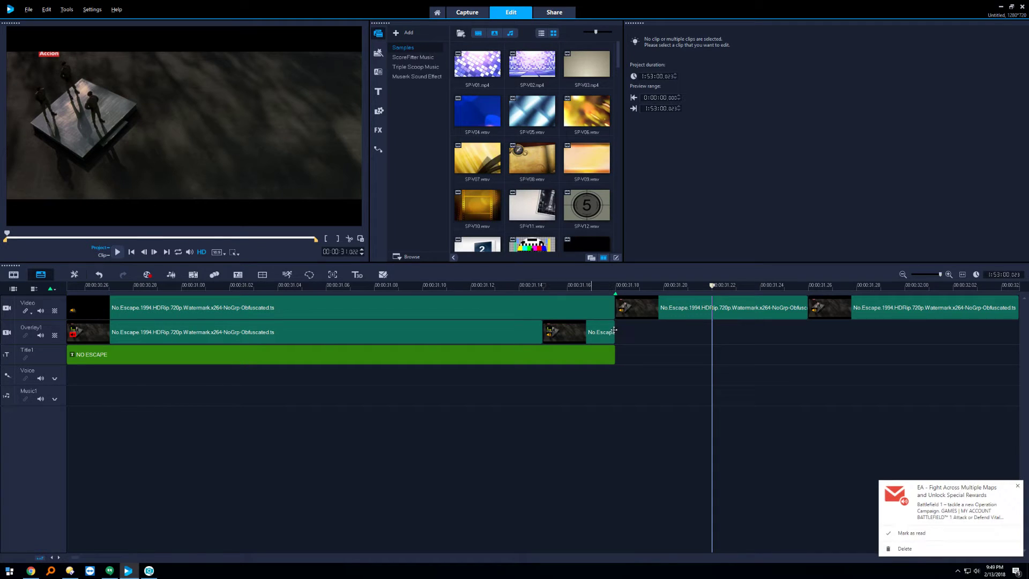
pyautogui.click(1017, 485)
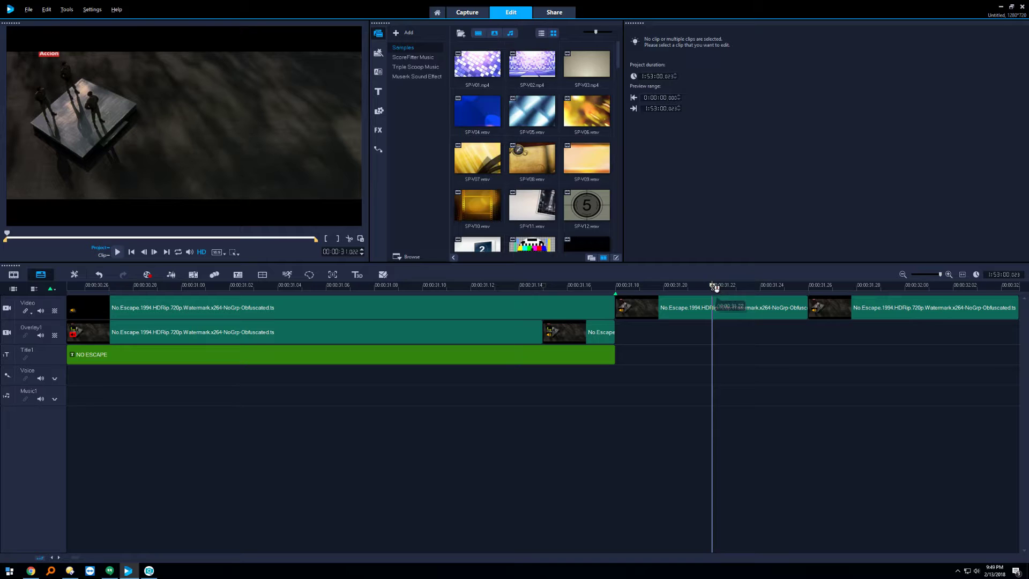
pyautogui.moveTo(713, 284); pyautogui.dragTo(907, 297)
pyautogui.click(903, 274)
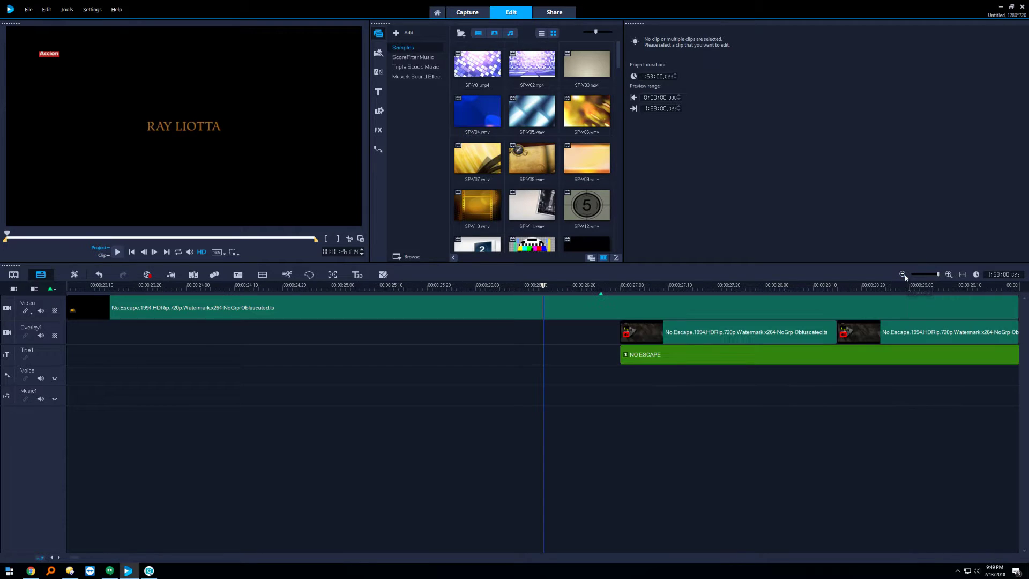
pyautogui.click(902, 274)
pyautogui.click(902, 274)
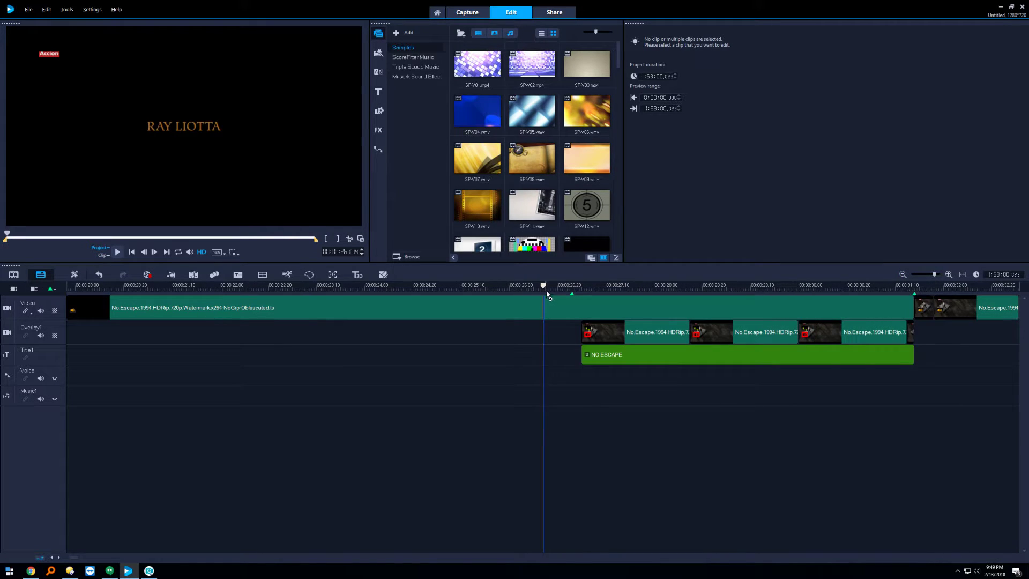
pyautogui.moveTo(543, 285); pyautogui.dragTo(502, 285)
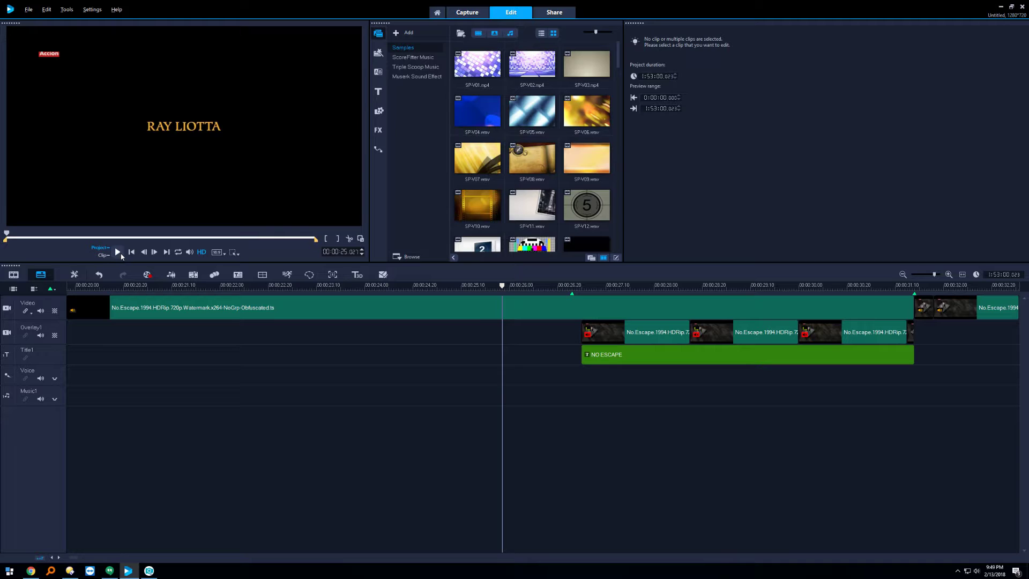
pyautogui.click(118, 252)
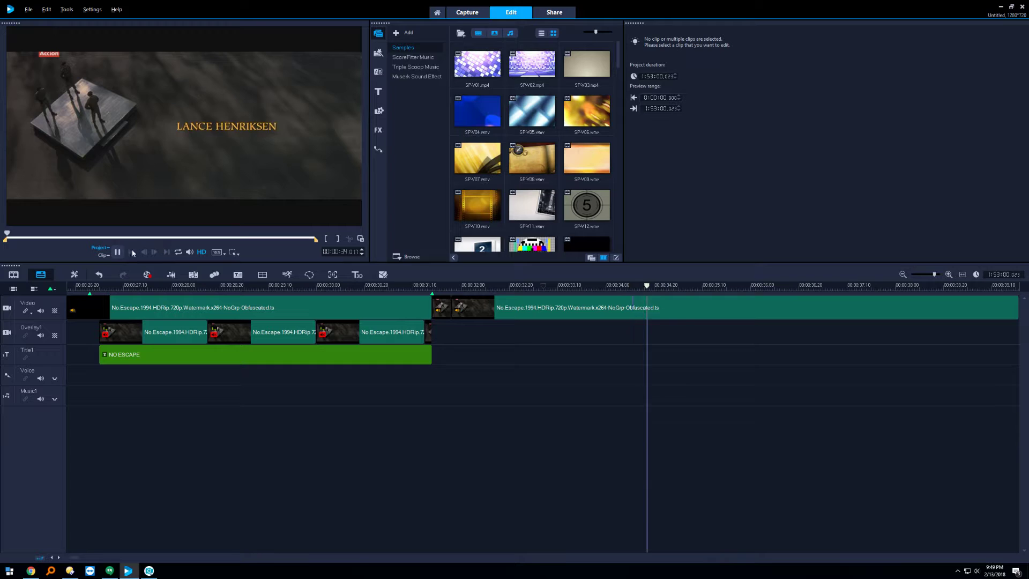
pyautogui.press('space')
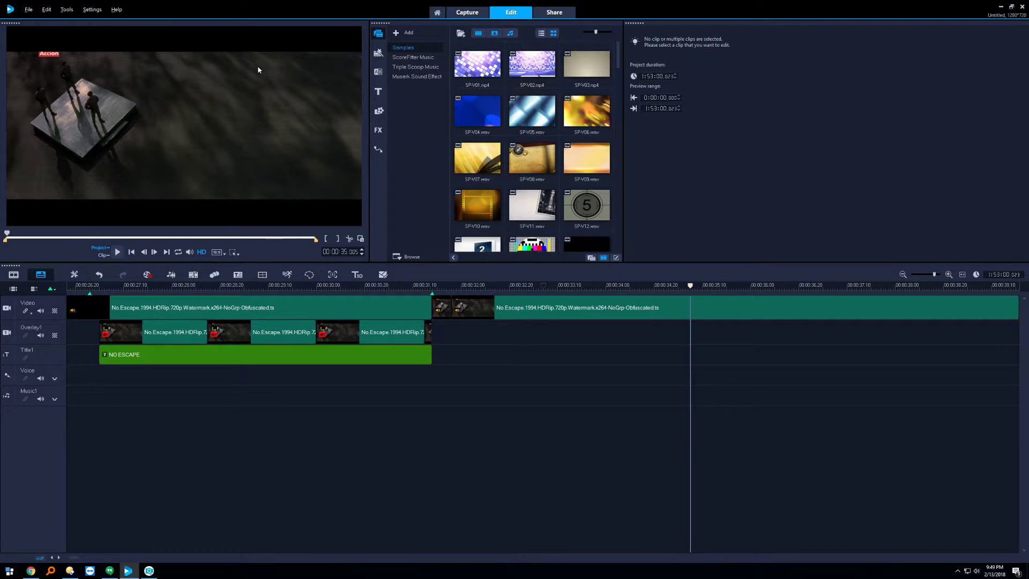
pyautogui.click(604, 287)
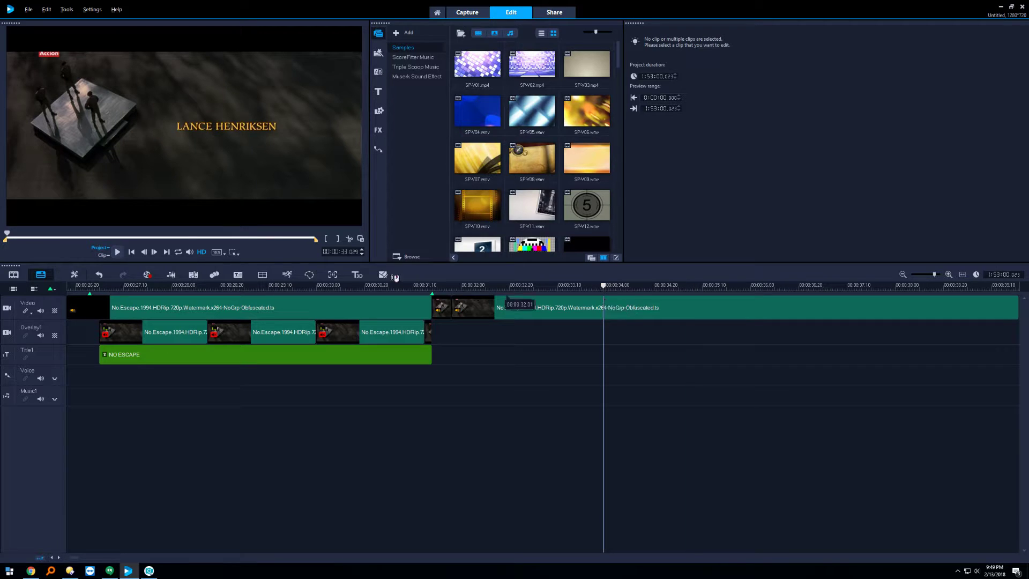
pyautogui.click(116, 251)
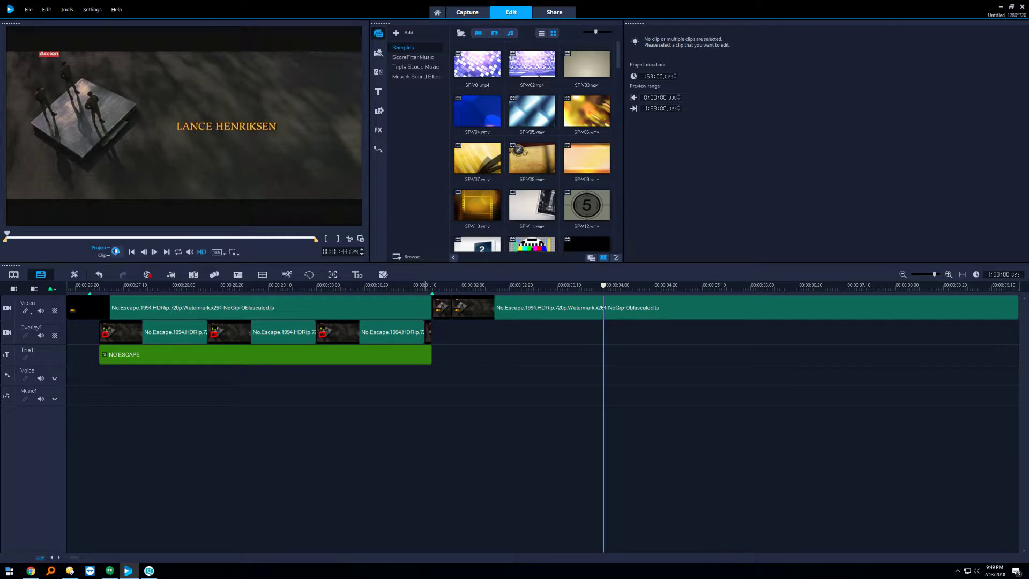
pyautogui.click(117, 252)
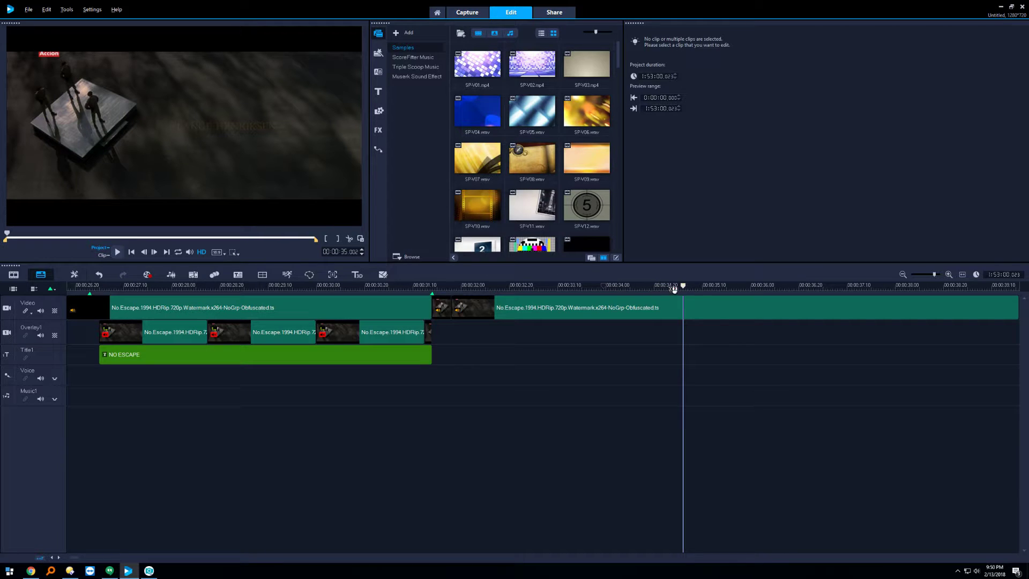
pyautogui.moveTo(683, 286)
pyautogui.moveTo(683, 286); pyautogui.dragTo(490, 323)
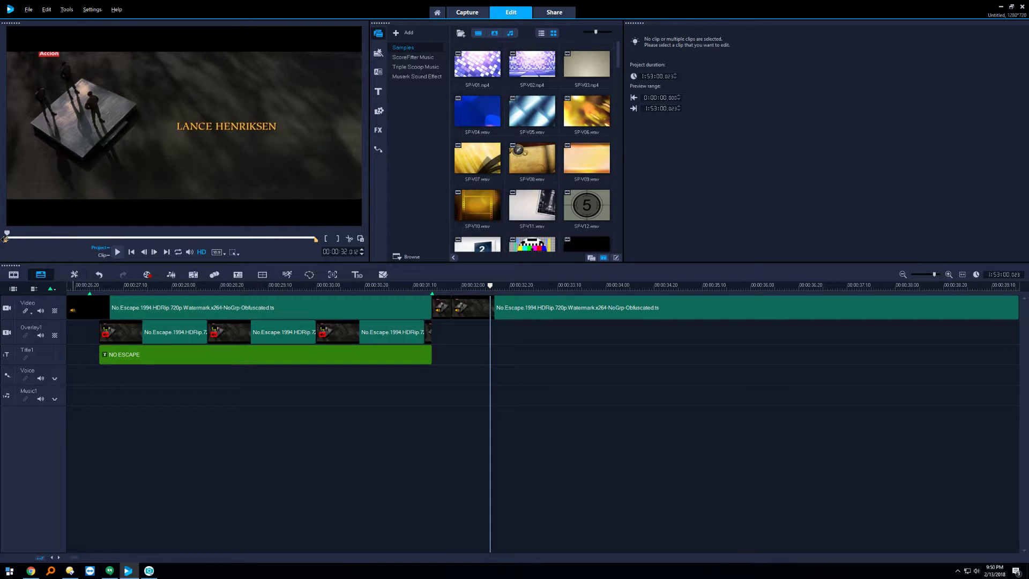
# - Mark the preview range from about 0:00:11 to 0:00:53 and switch to the Share workspace
pyautogui.moveTo(6, 239); pyautogui.dragTo(7, 240)
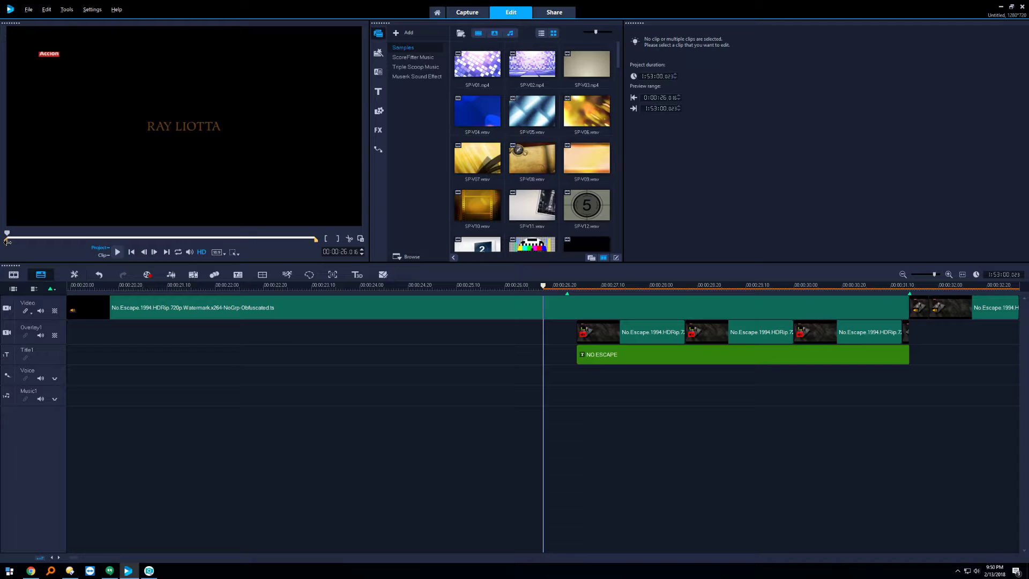
pyautogui.moveTo(7, 241); pyautogui.dragTo(7, 241)
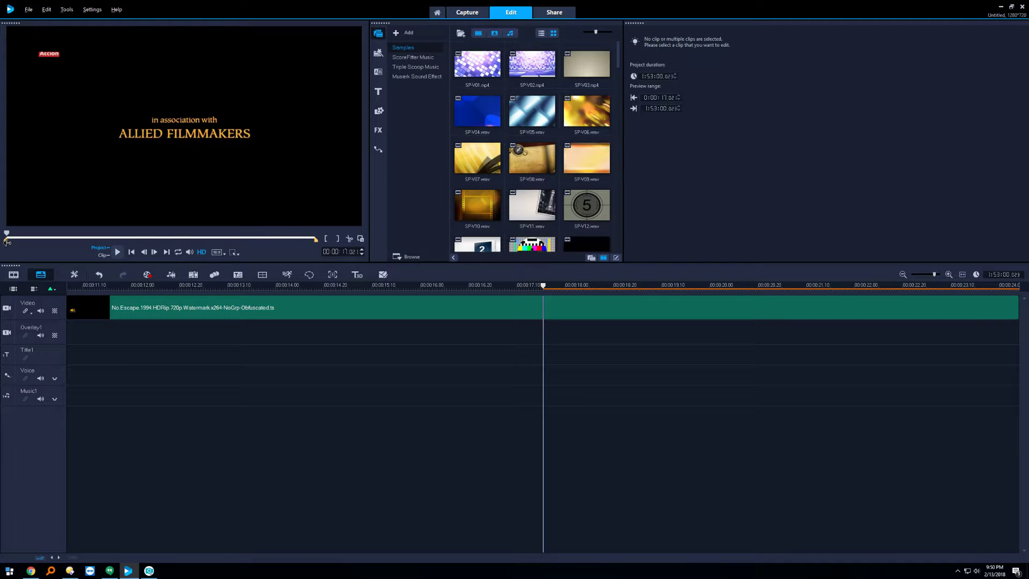
pyautogui.moveTo(318, 239); pyautogui.dragTo(8, 241)
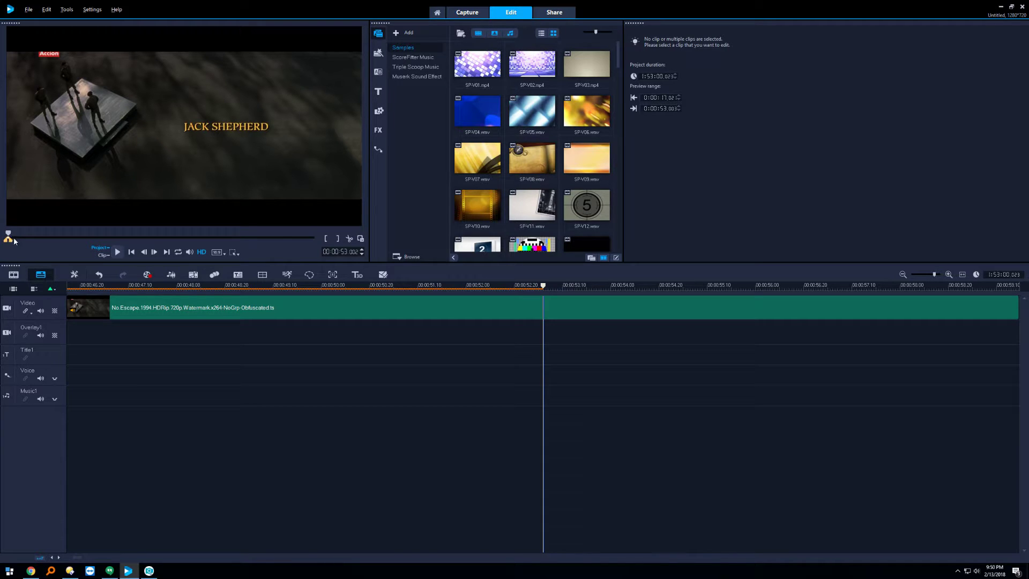
pyautogui.click(560, 14)
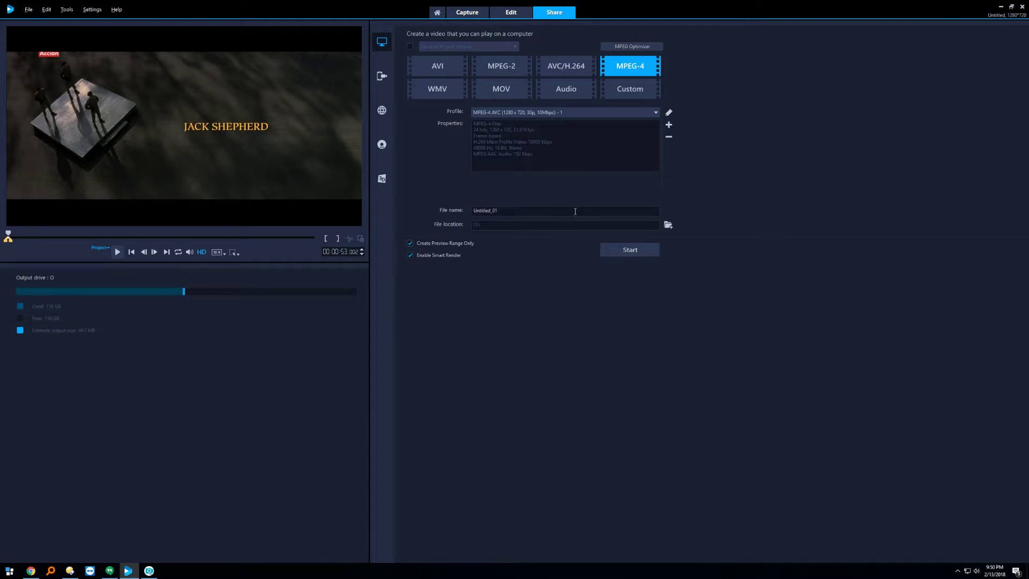
# - Render the preview range as MPEG-4 1280×720 file Untitled_01, then bring up the media player
pyautogui.click(636, 254)
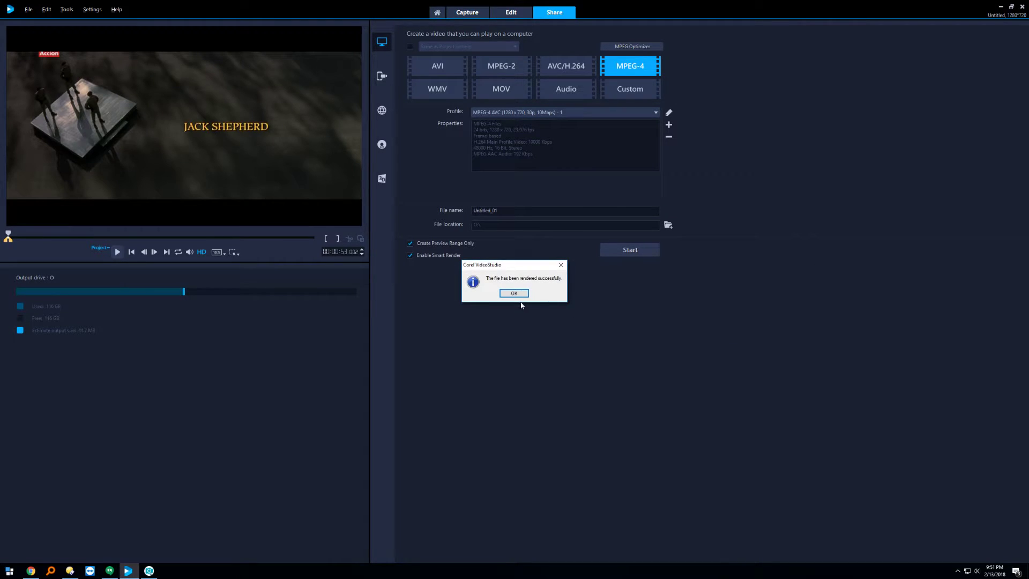
pyautogui.click(515, 293)
pyautogui.click(70, 570)
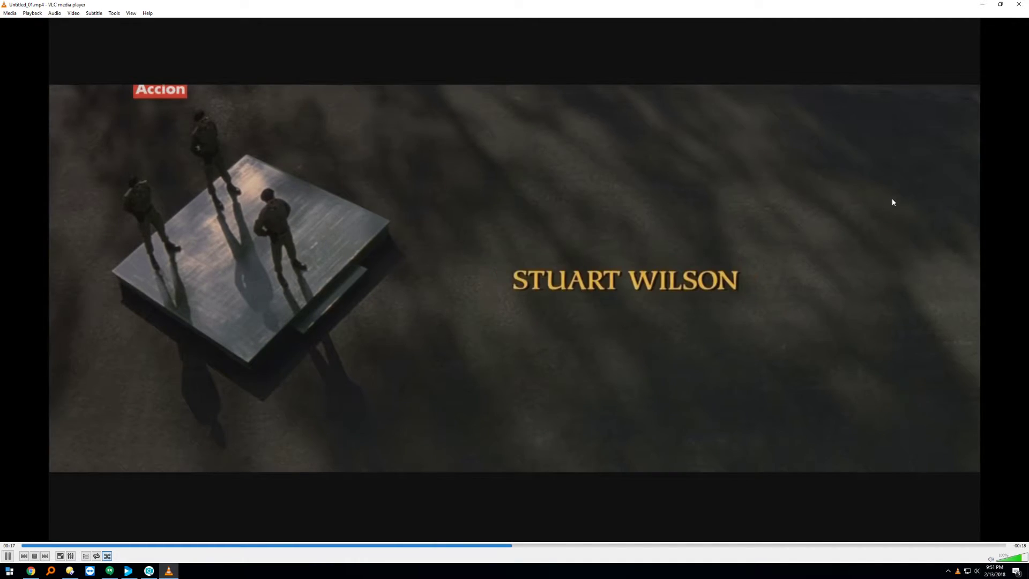
pyautogui.click(6, 558)
pyautogui.click(520, 547)
pyautogui.moveTo(520, 549); pyautogui.dragTo(427, 566)
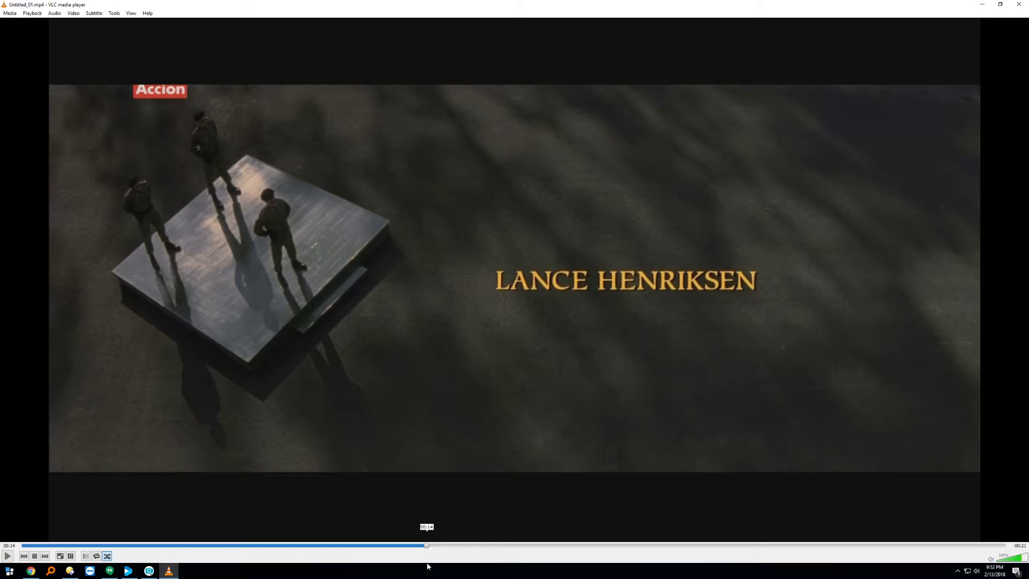
pyautogui.moveTo(427, 566); pyautogui.dragTo(406, 564)
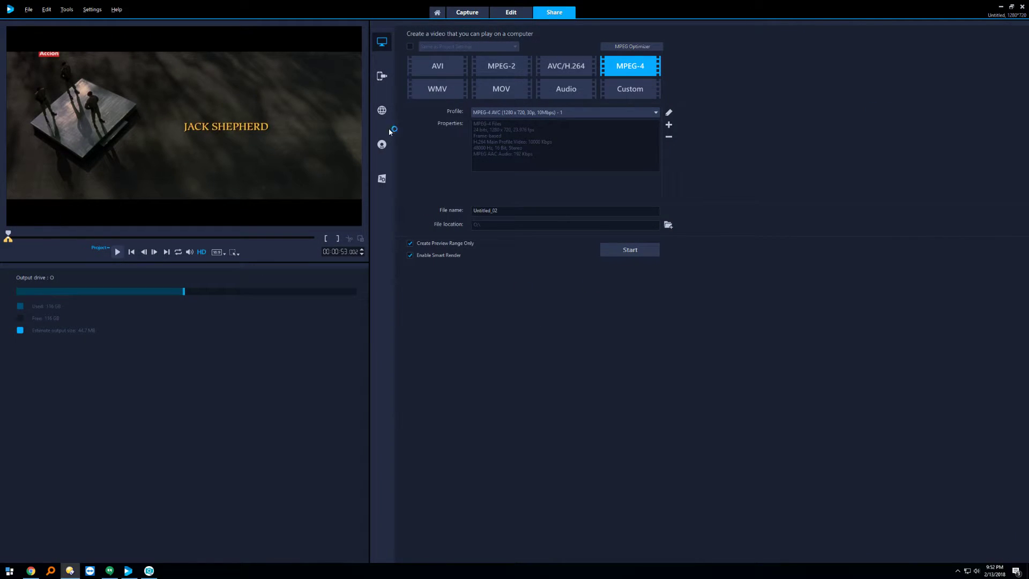
# - Return to the Edit workspace and select the NO ESCAPE title text for editing
pyautogui.click(516, 11)
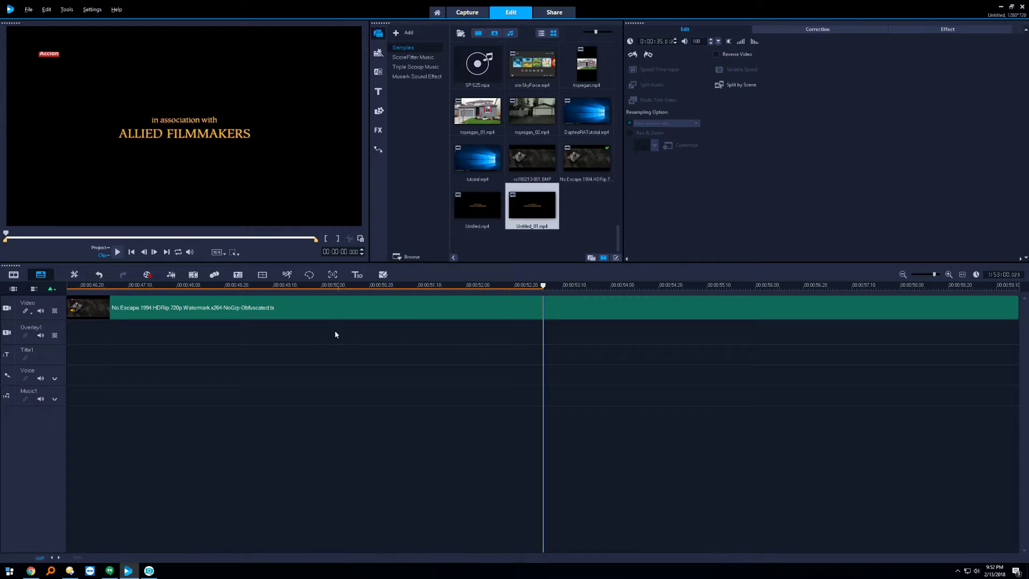
pyautogui.moveTo(77, 557)
pyautogui.mouseDown()
pyautogui.moveTo(94, 558)
pyautogui.moveTo(74, 558)
pyautogui.mouseUp()
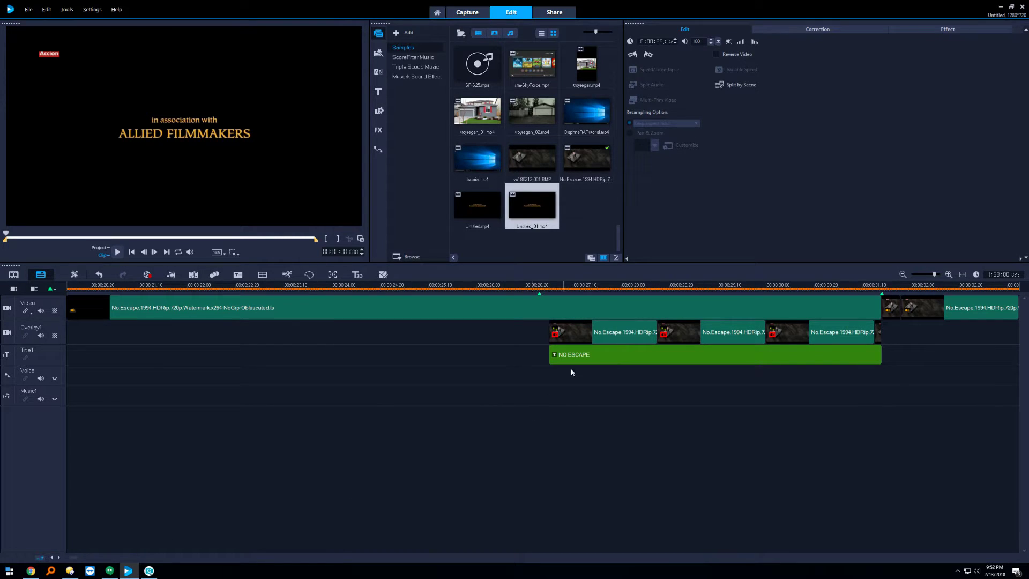
pyautogui.click(587, 354)
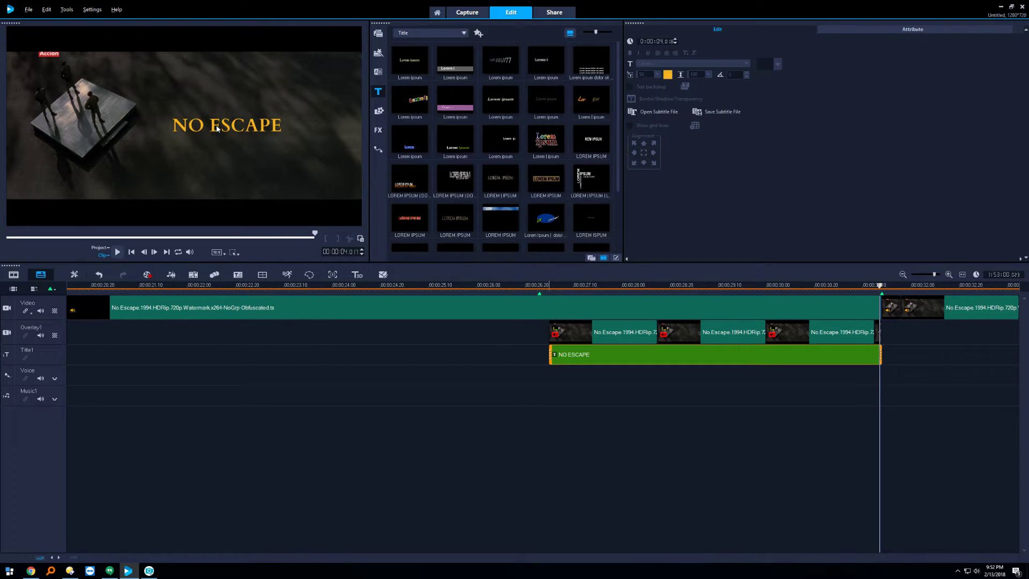
pyautogui.click(217, 129)
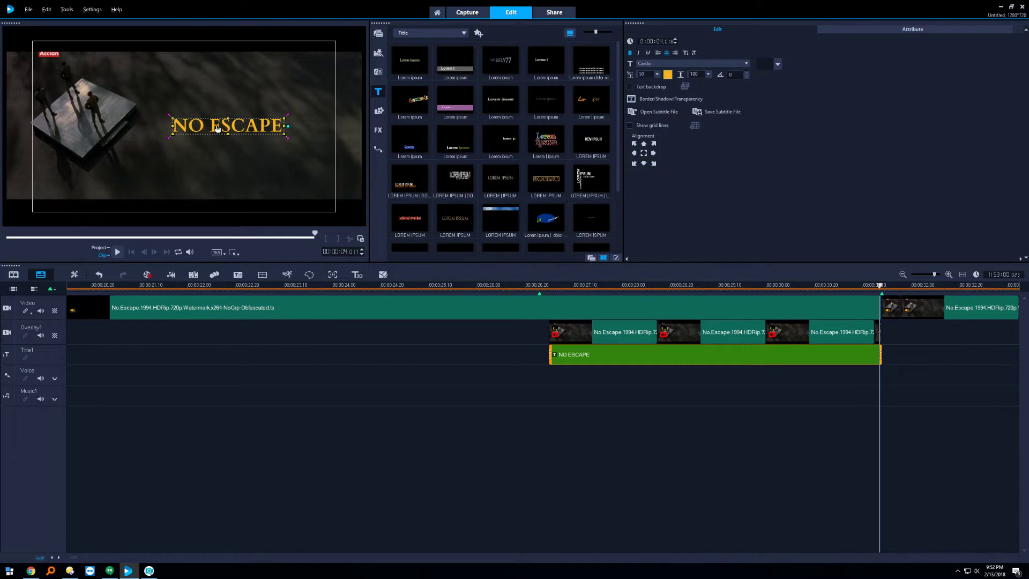
# - Try the title's shadow styles in Border/Shadow/Transparency and choose extrude shadow
pyautogui.click(630, 88)
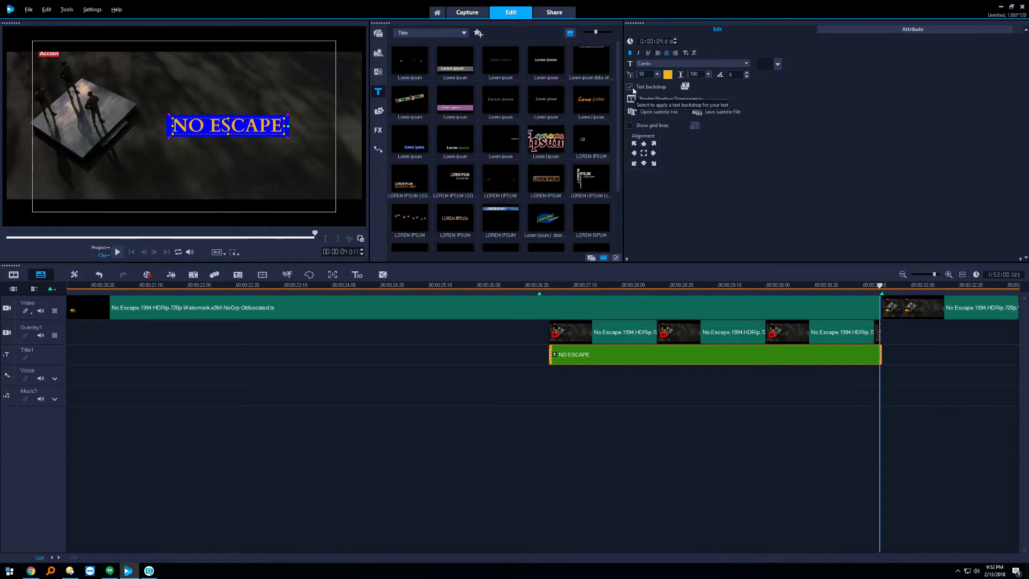
pyautogui.click(631, 98)
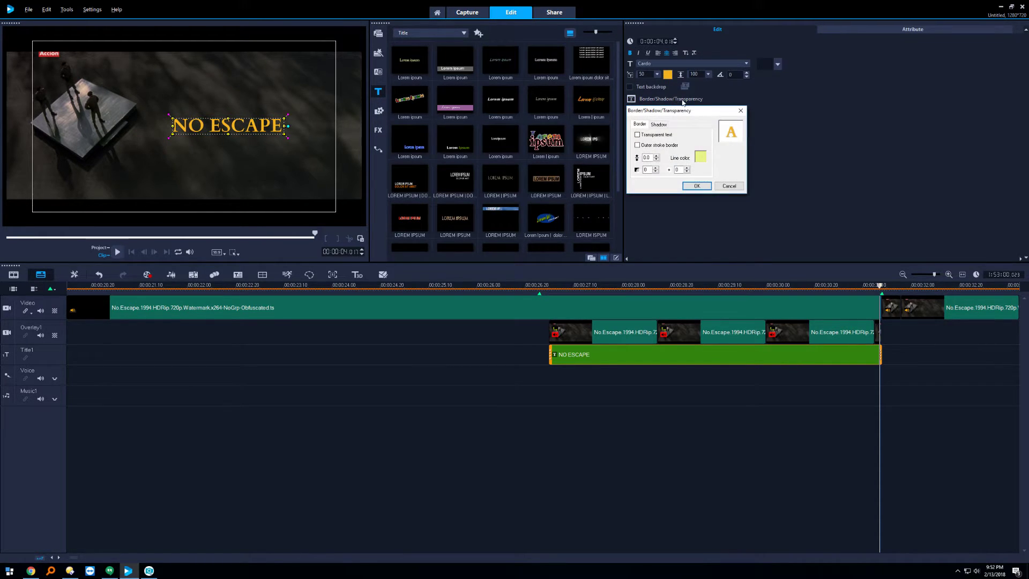
pyautogui.click(666, 126)
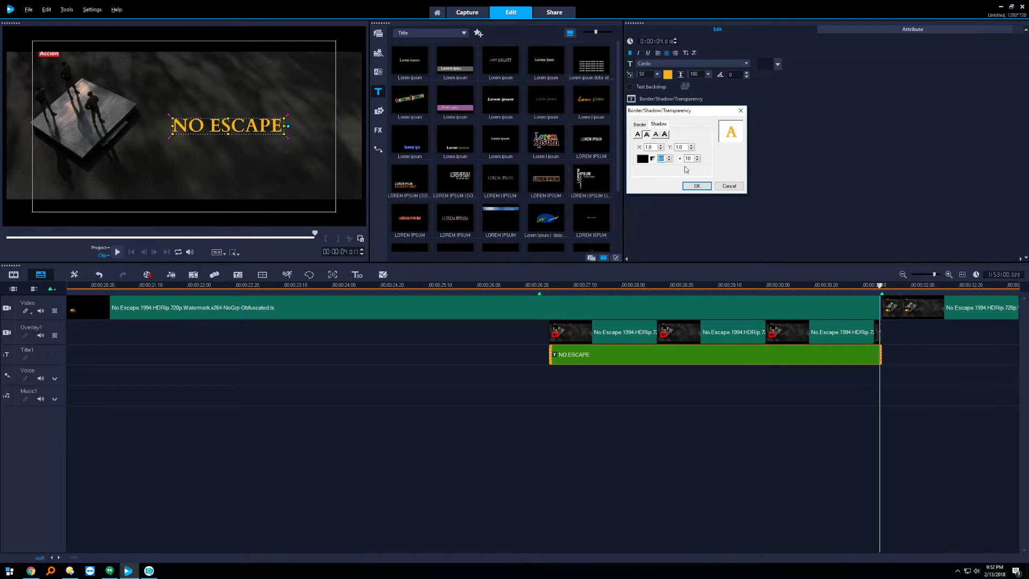
pyautogui.click(639, 135)
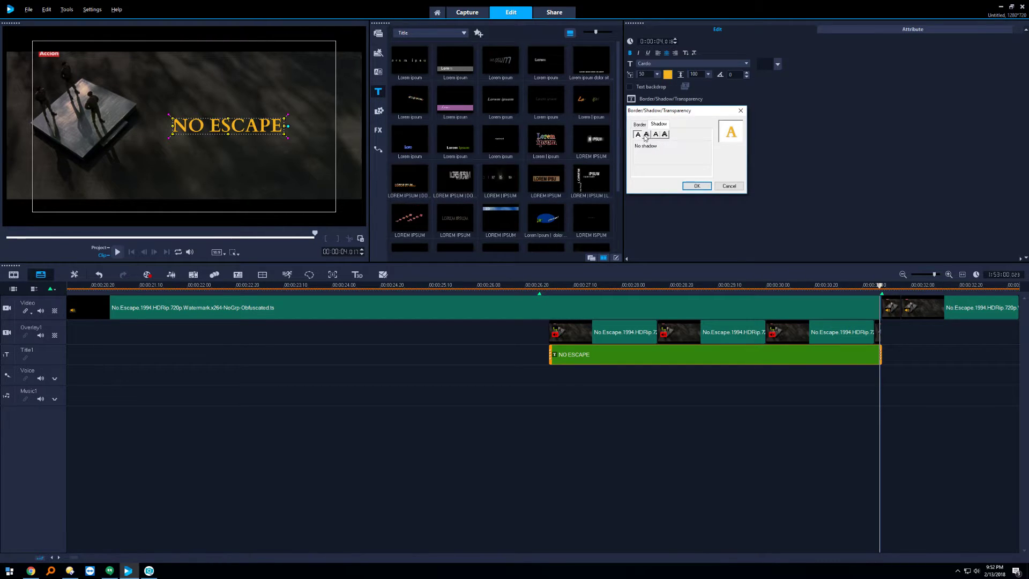
pyautogui.click(647, 134)
pyautogui.click(638, 135)
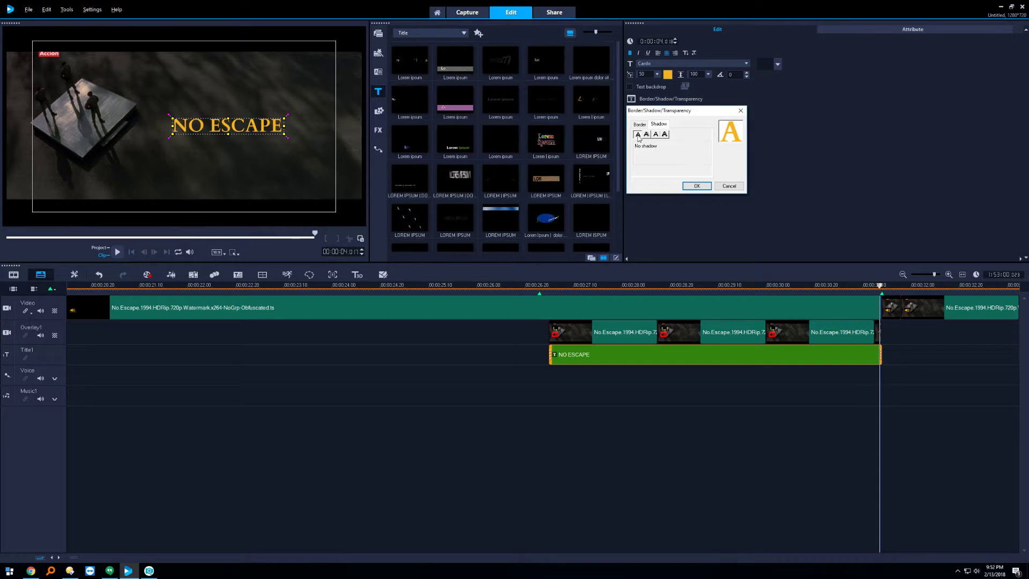
pyautogui.click(647, 135)
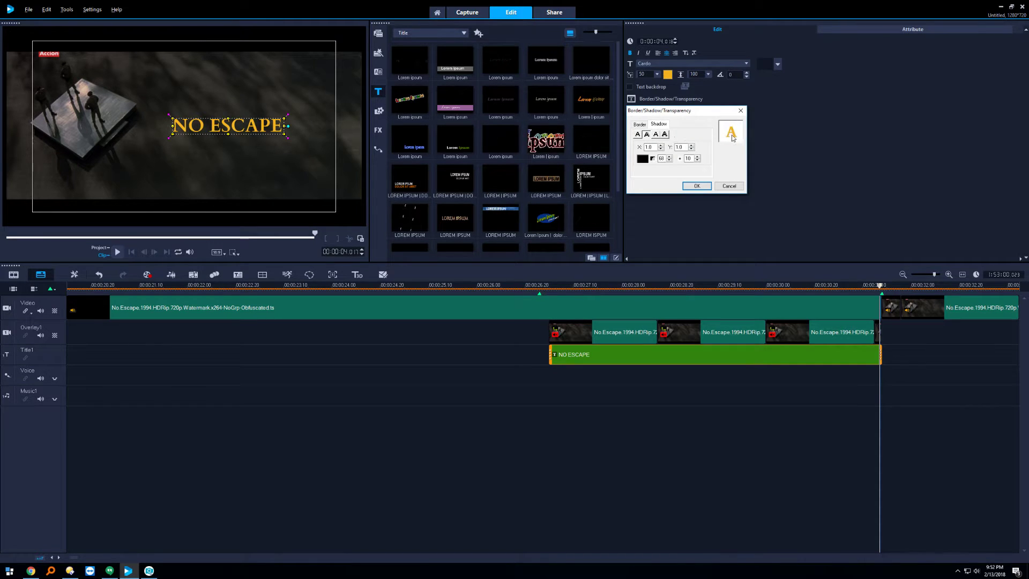
pyautogui.click(658, 135)
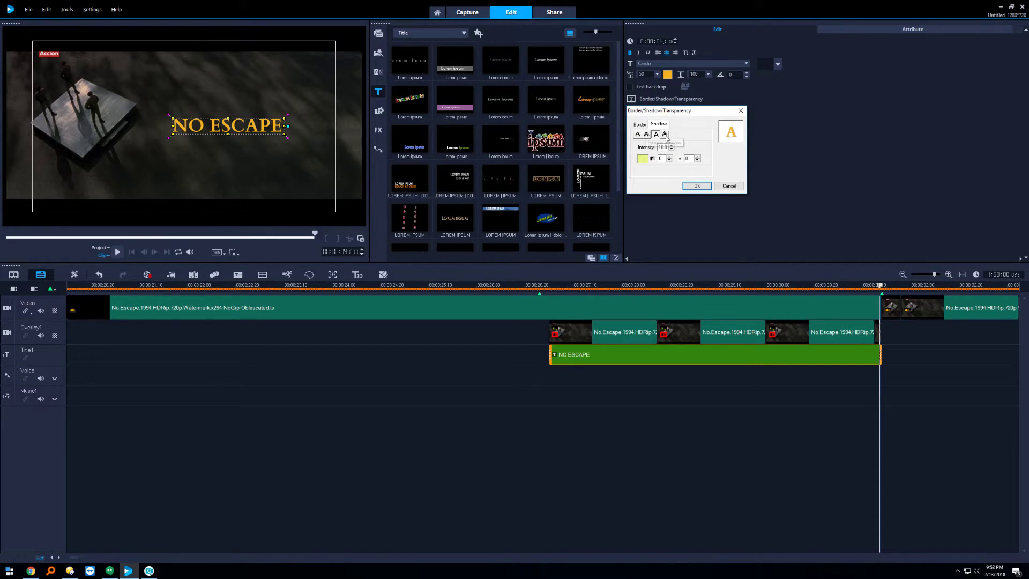
pyautogui.click(666, 135)
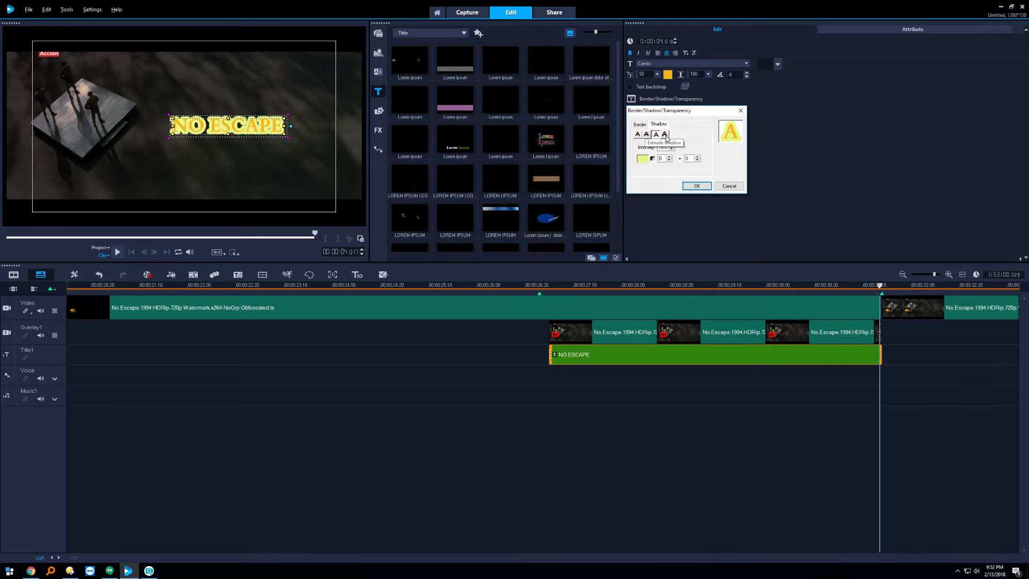
# - Make the extruded shadow black with X offset 2.0 and Y offset 3.0, and confirm
pyautogui.click(643, 159)
pyautogui.click(690, 192)
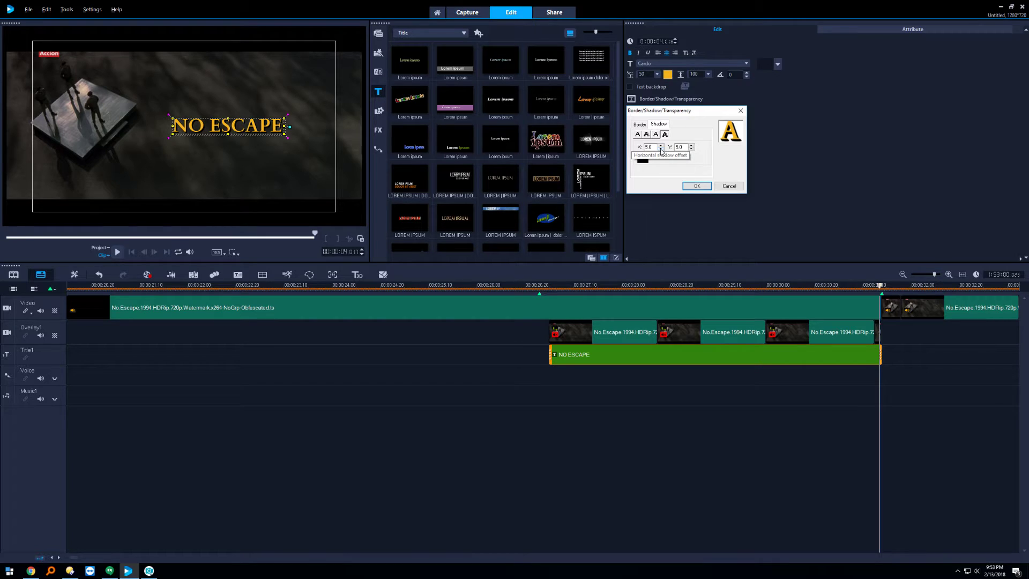
pyautogui.click(661, 149)
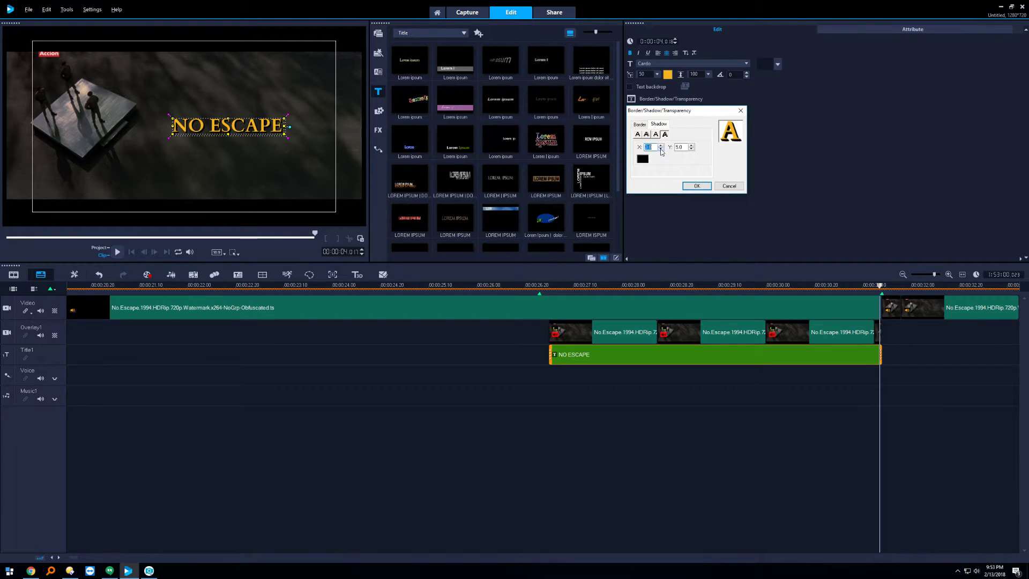
pyautogui.click(692, 150)
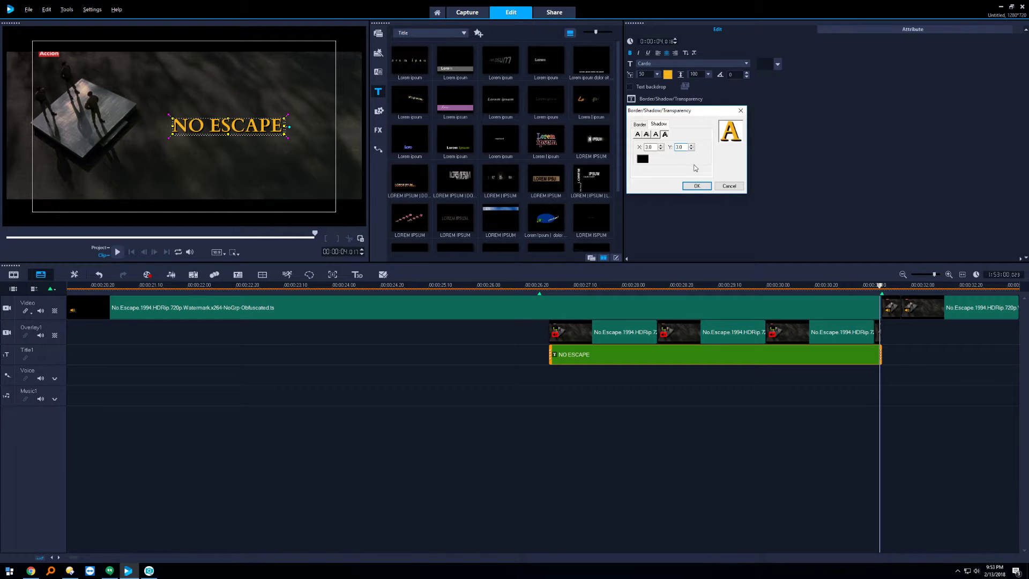
pyautogui.click(661, 149)
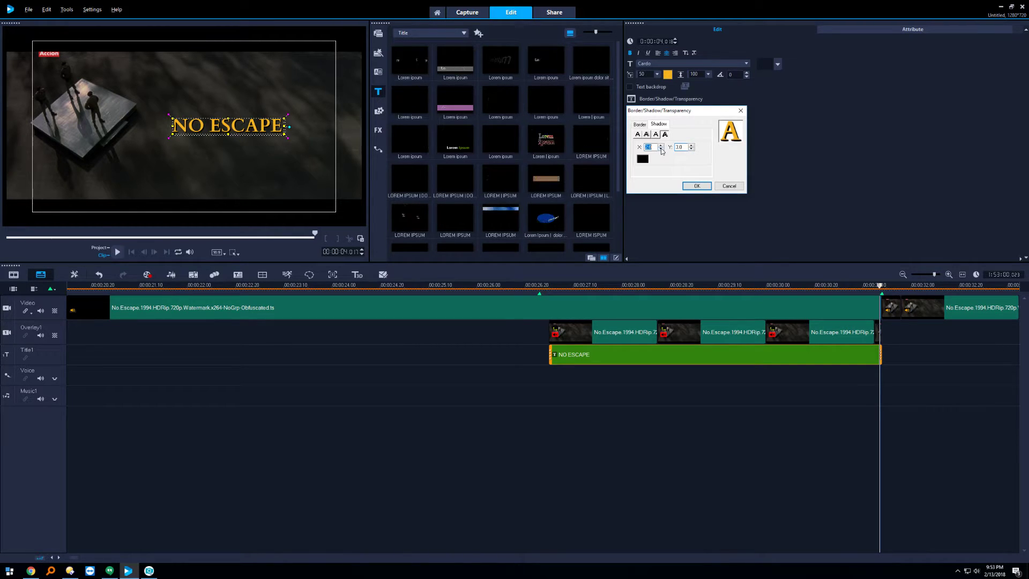
pyautogui.click(691, 146)
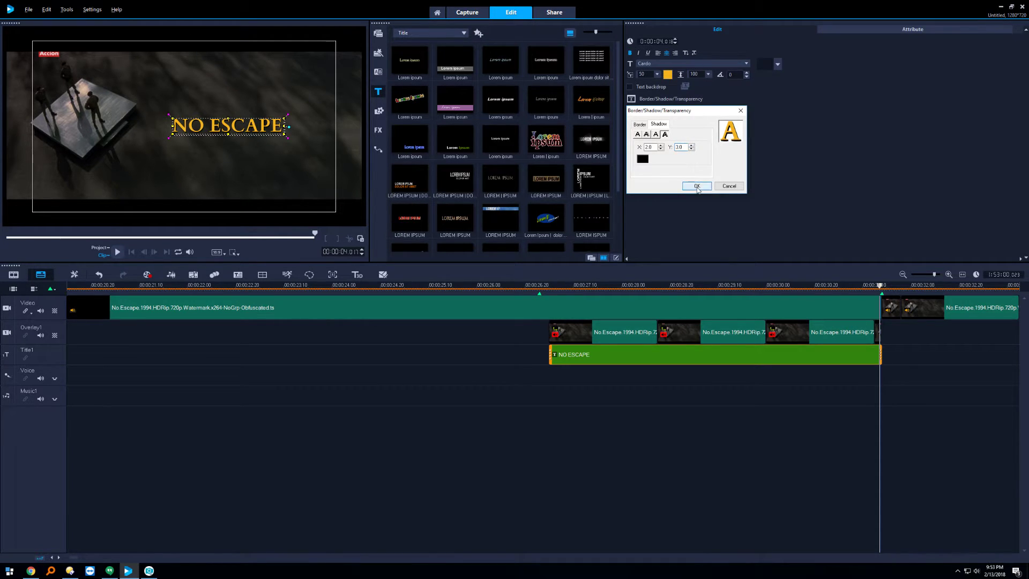
pyautogui.click(697, 186)
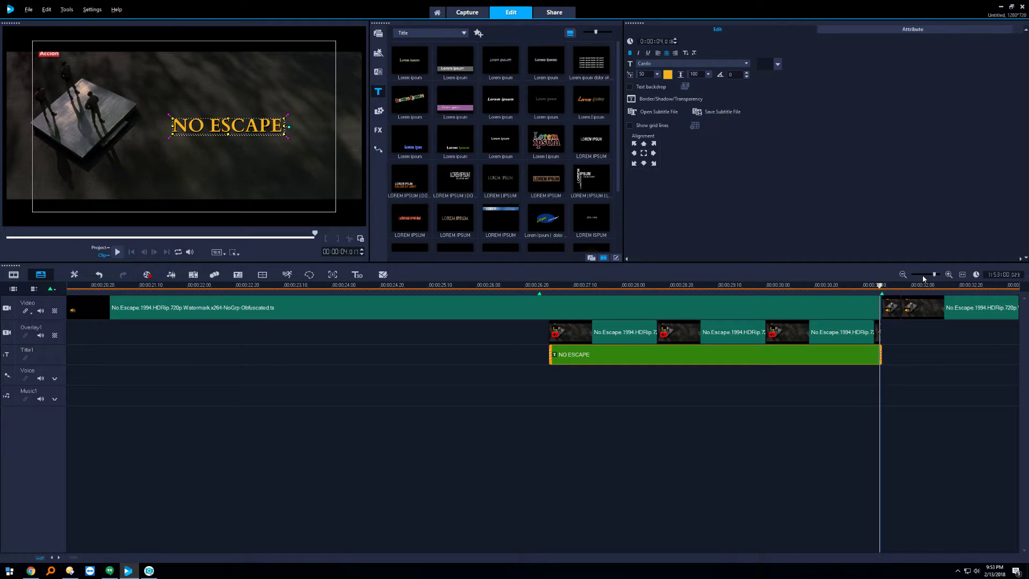
# - Move the playhead to about 00:00:31.13 and render the preview range to MPEG-4 as Untitled_02
pyautogui.moveTo(885, 287); pyautogui.dragTo(780, 286)
pyautogui.click(554, 12)
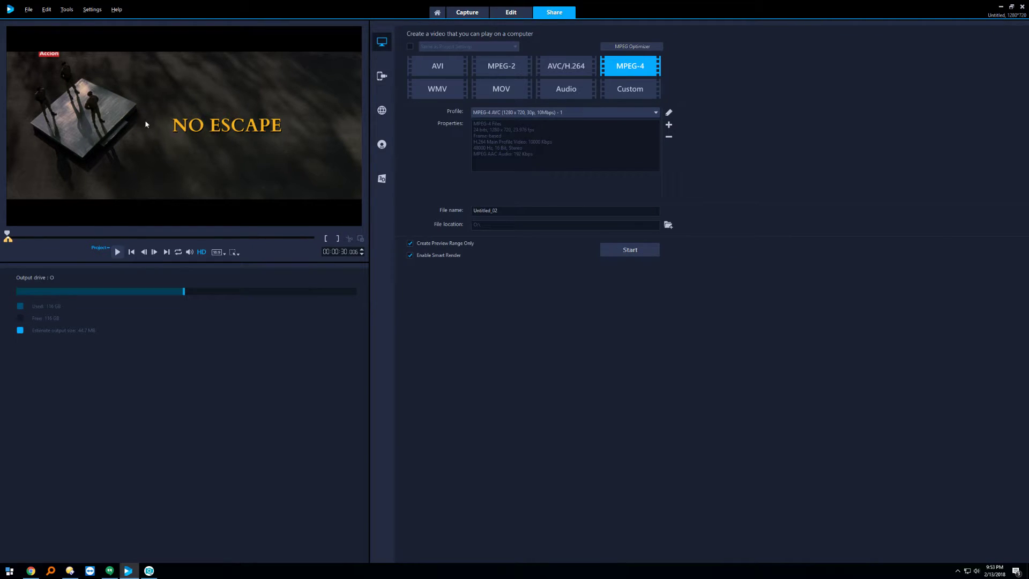
pyautogui.click(631, 250)
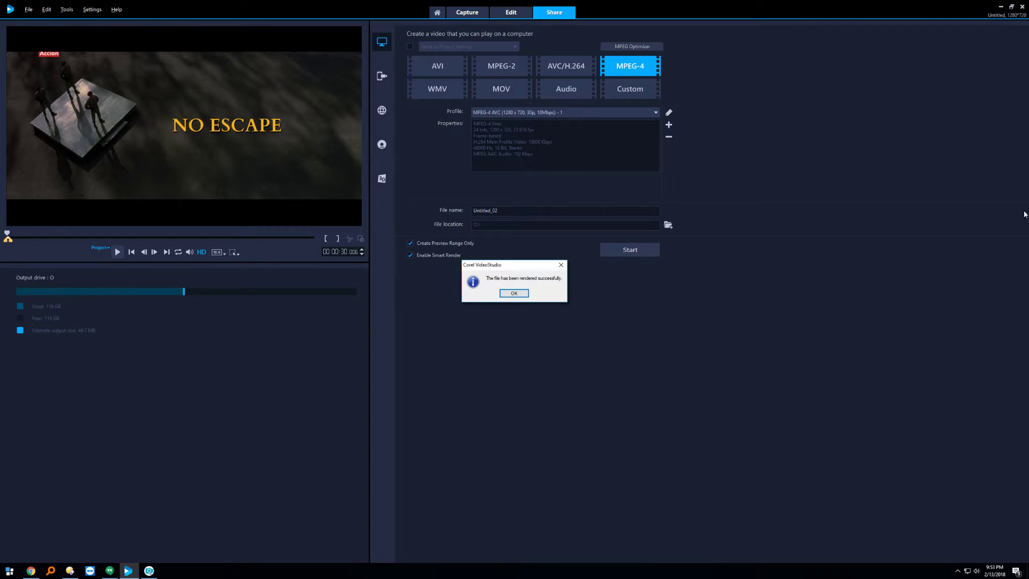
pyautogui.click(513, 294)
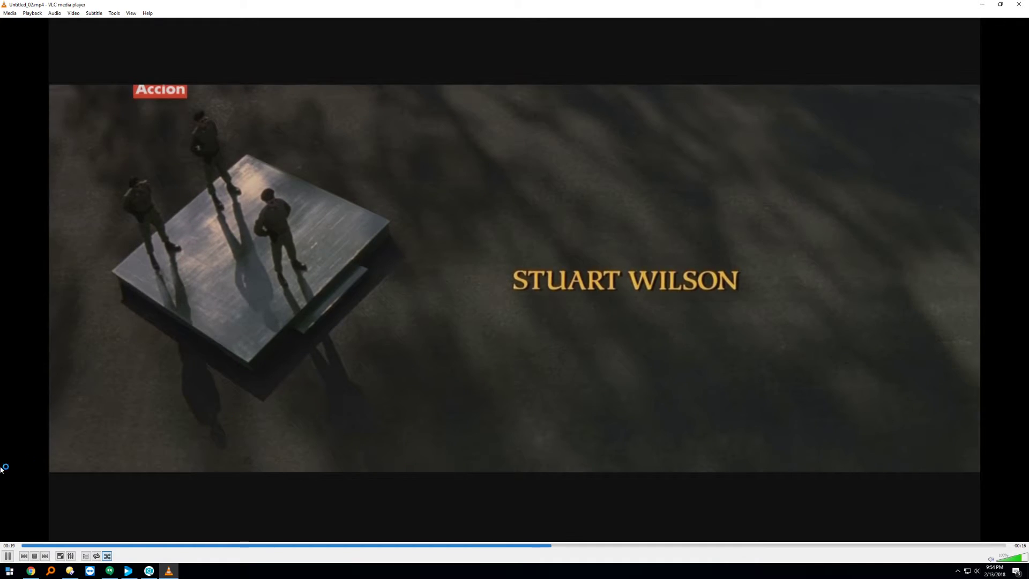
# - Pause Untitled_02.mp4 and seek back from 00:19 to 00:15 to check the shadowed title
pyautogui.click(8, 556)
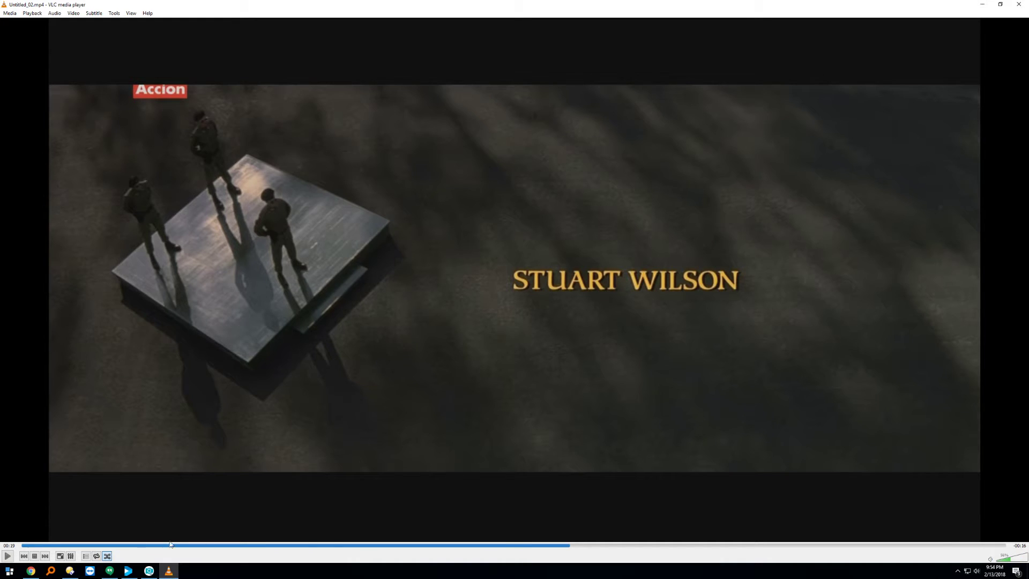
pyautogui.moveTo(567, 545); pyautogui.dragTo(433, 557)
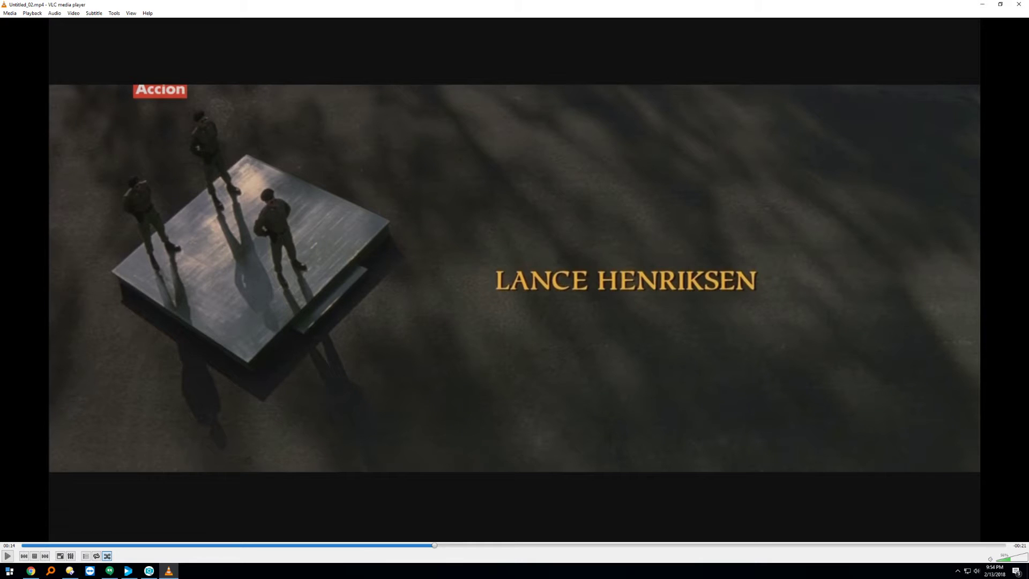
# - Close VLC, return to the Edit workspace, and bring up the NO ESCAPE title clip's actions
pyautogui.click(1018, 6)
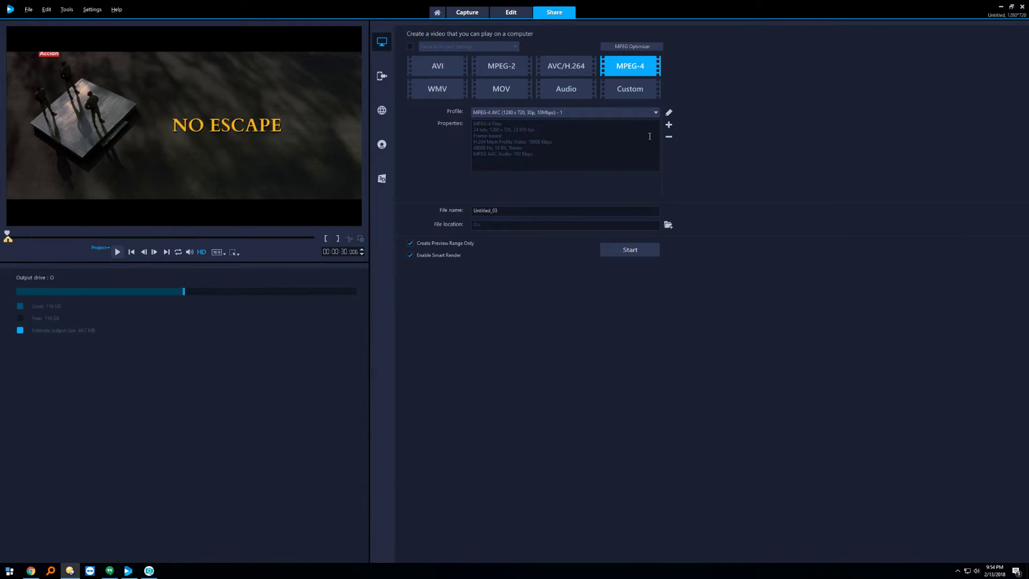
pyautogui.click(518, 15)
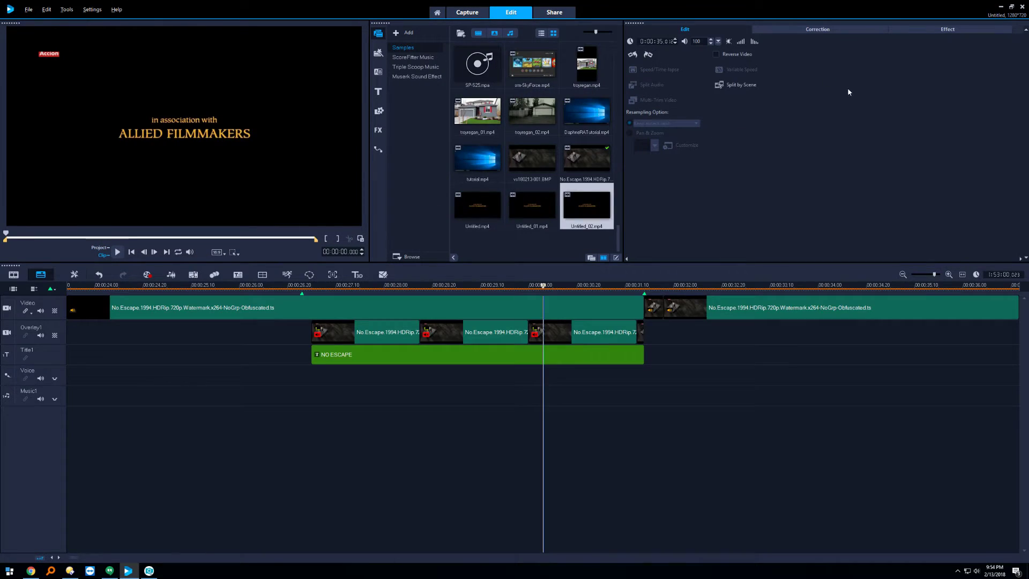
pyautogui.click(373, 364)
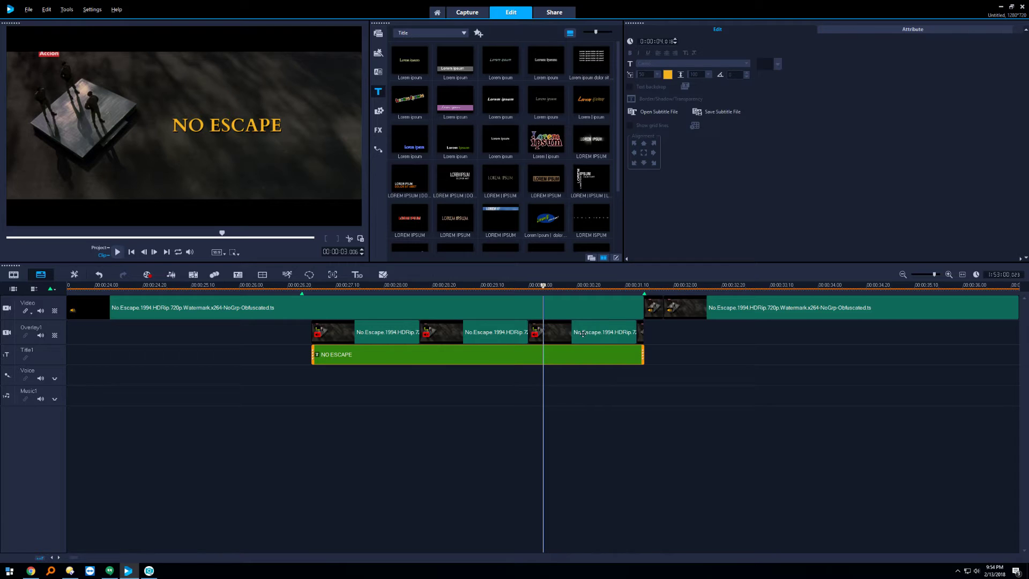
pyautogui.rightClick(477, 355)
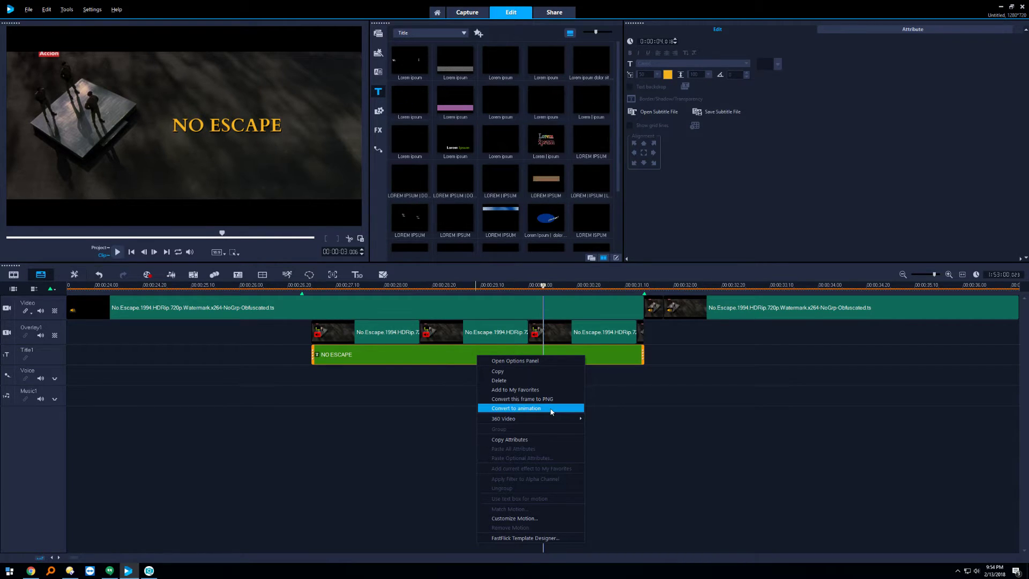
# - Browse through the FX filter library, then reselect the NO ESCAPE title clip
pyautogui.click(378, 130)
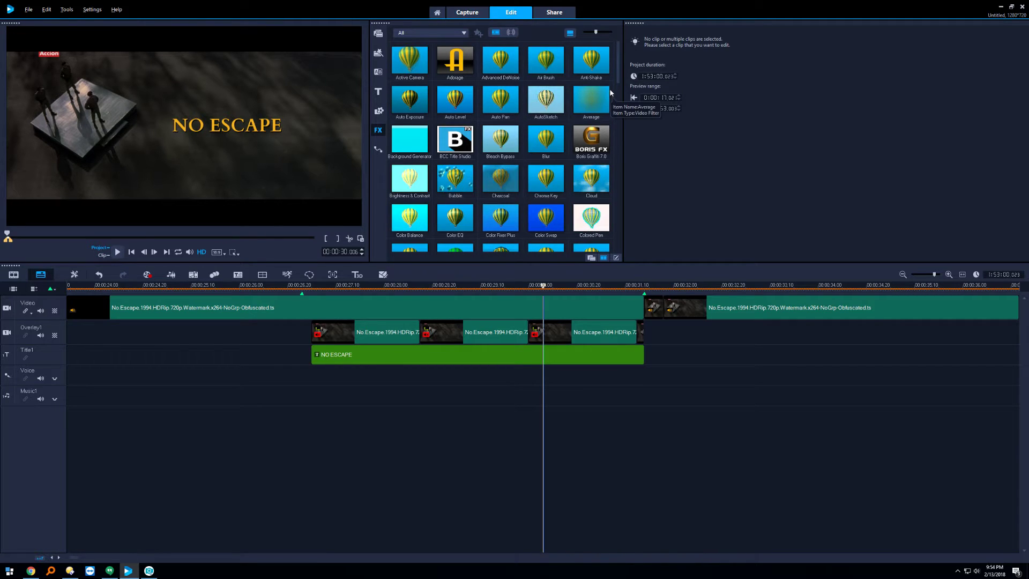
pyautogui.scroll(-3, 586, 110)
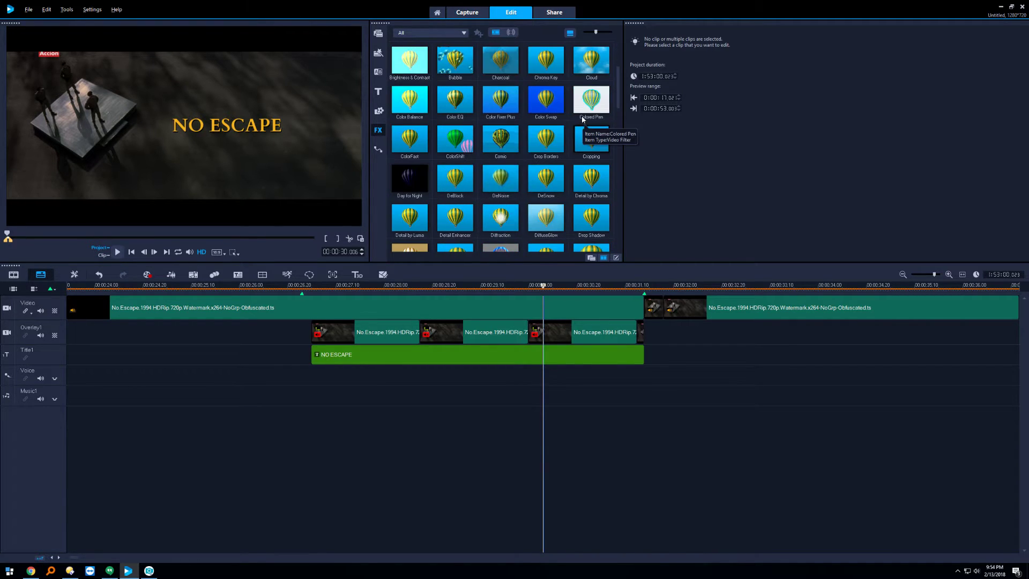
pyautogui.scroll(-4, 584, 121)
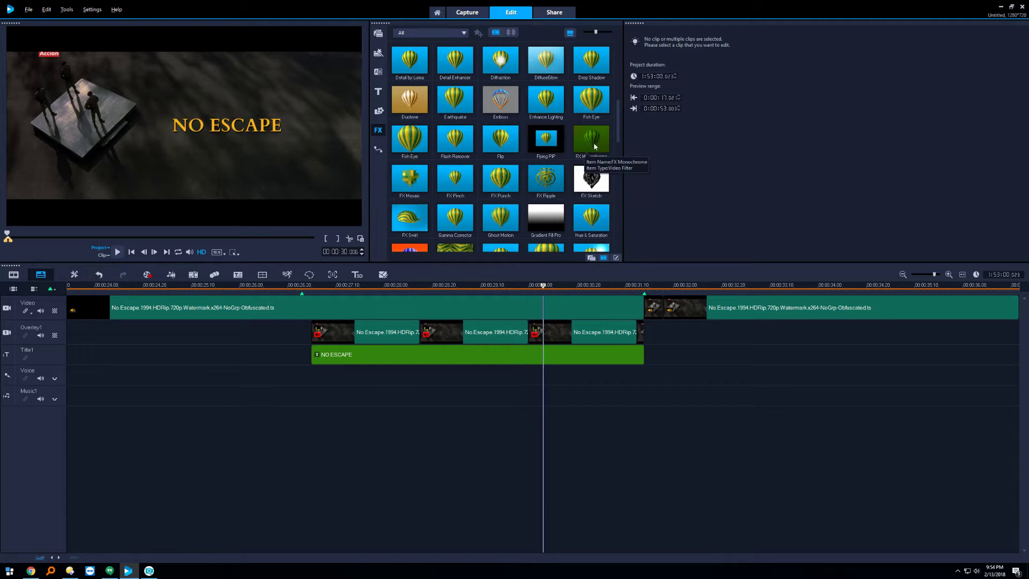
pyautogui.scroll(-5, 595, 160)
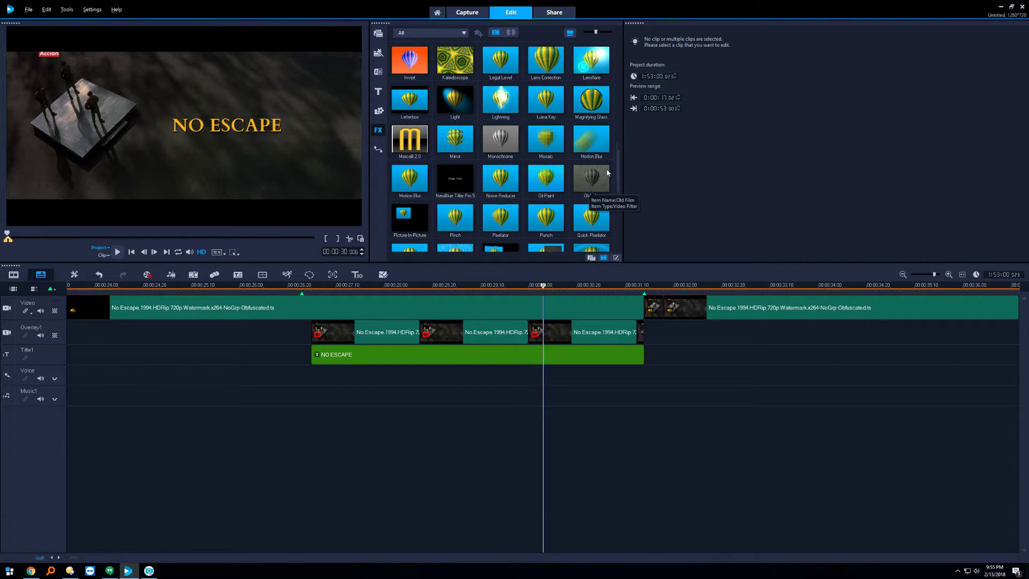
pyautogui.scroll(-3, 603, 178)
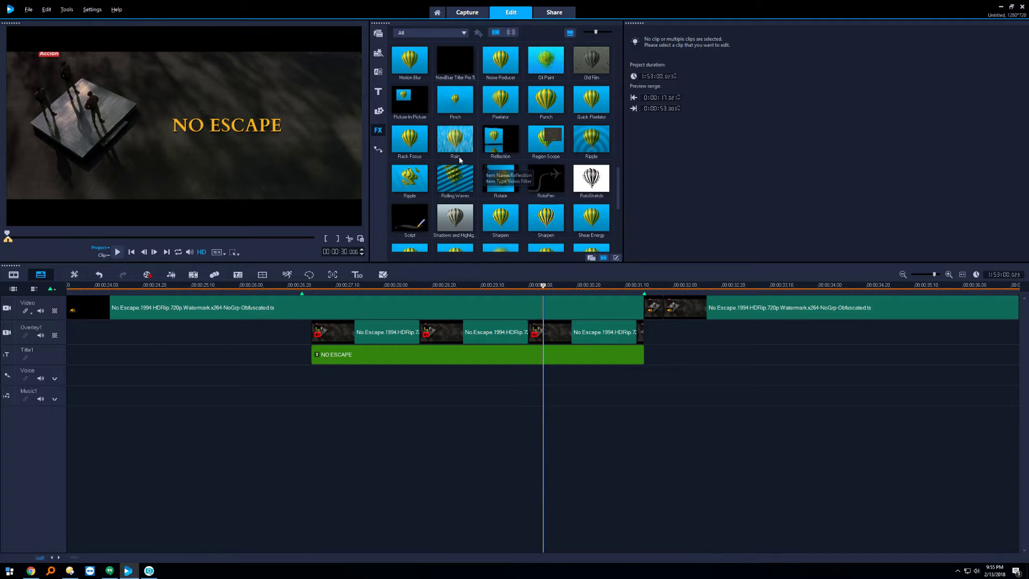
pyautogui.scroll(-2, 568, 133)
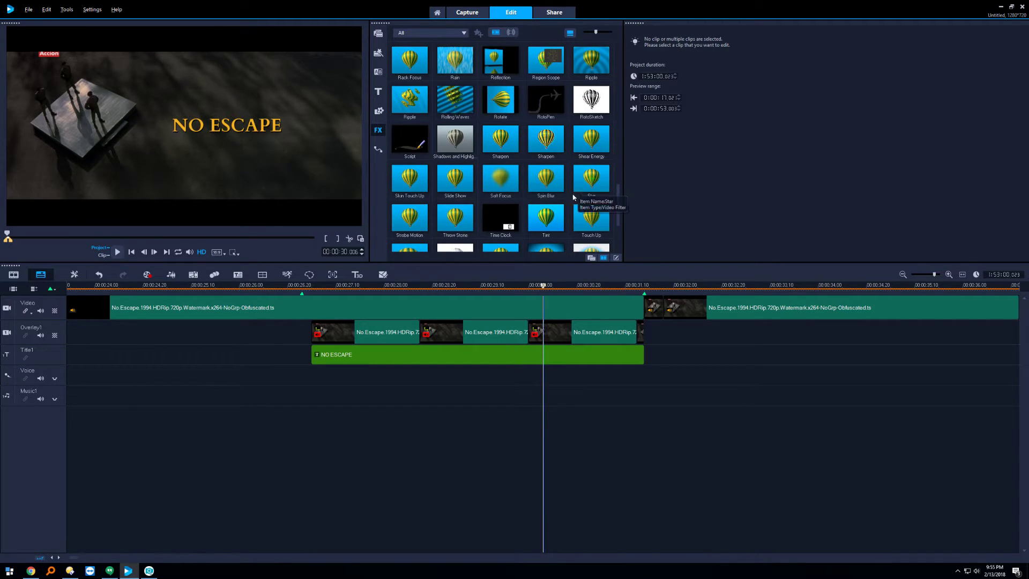
pyautogui.click(513, 357)
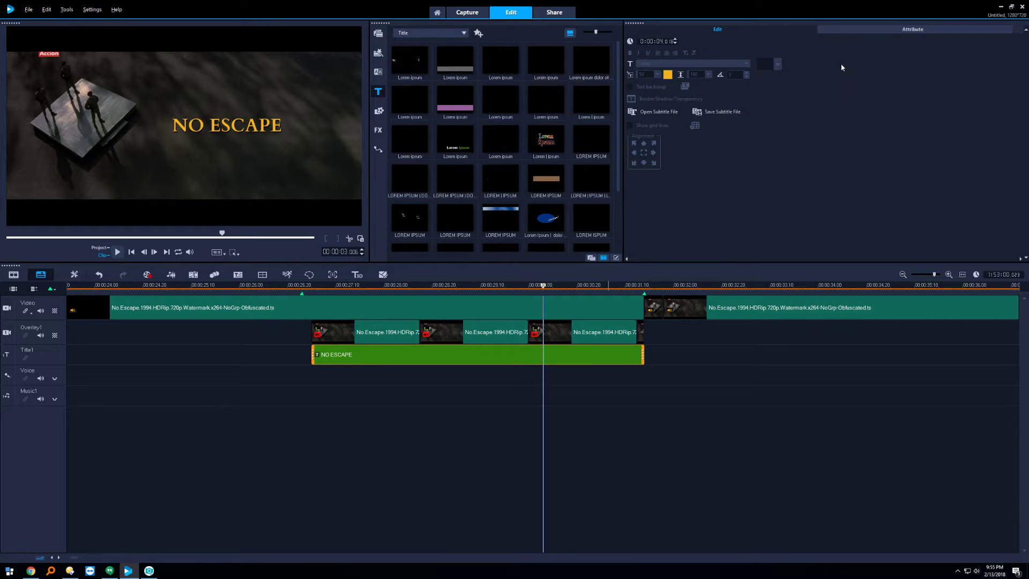
# - Copy the NO ESCAPE title clip and paste the copy onto the Title1 track
pyautogui.click(256, 129)
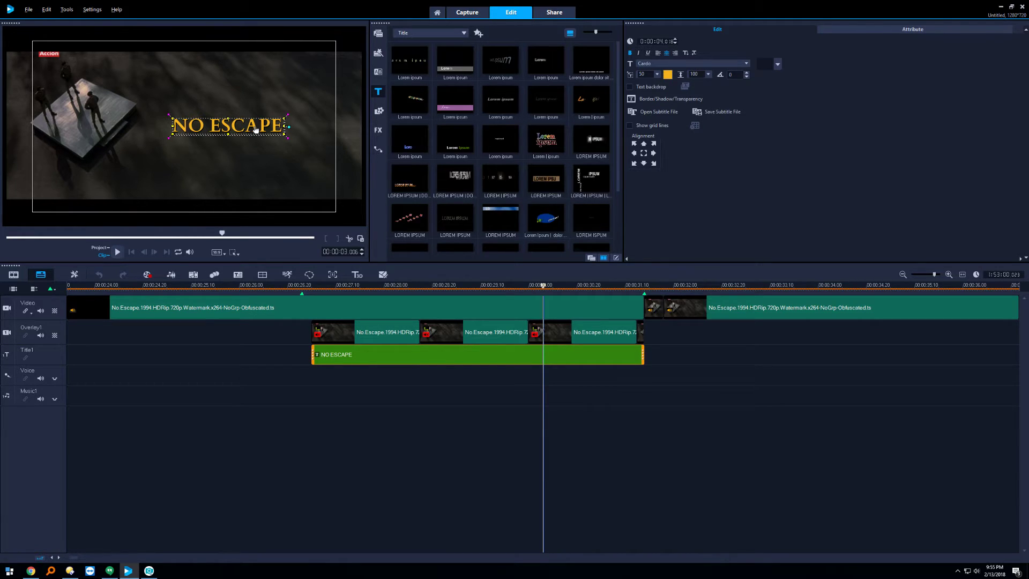
pyautogui.click(387, 359)
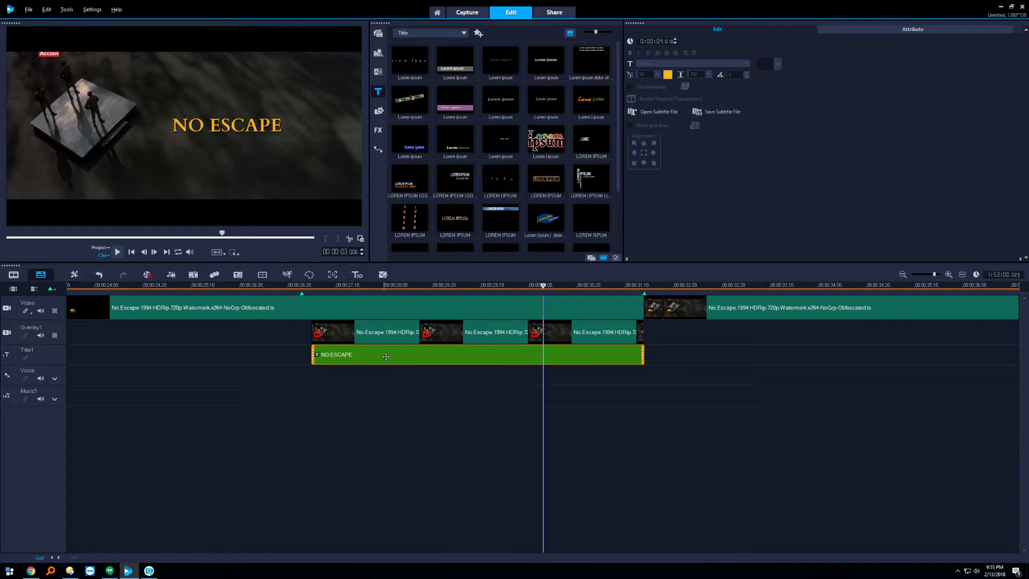
pyautogui.rightClick(386, 356)
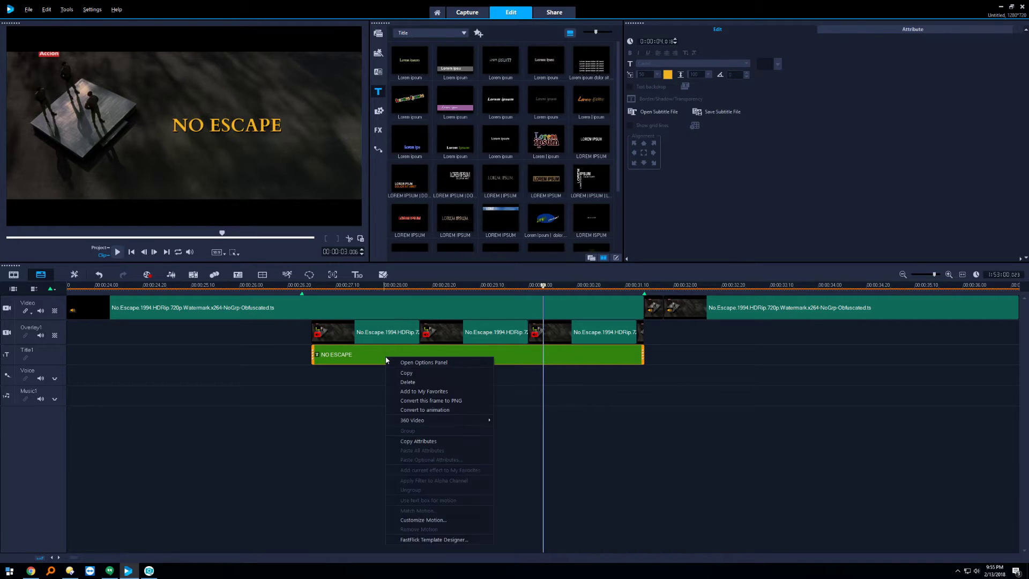
pyautogui.click(413, 372)
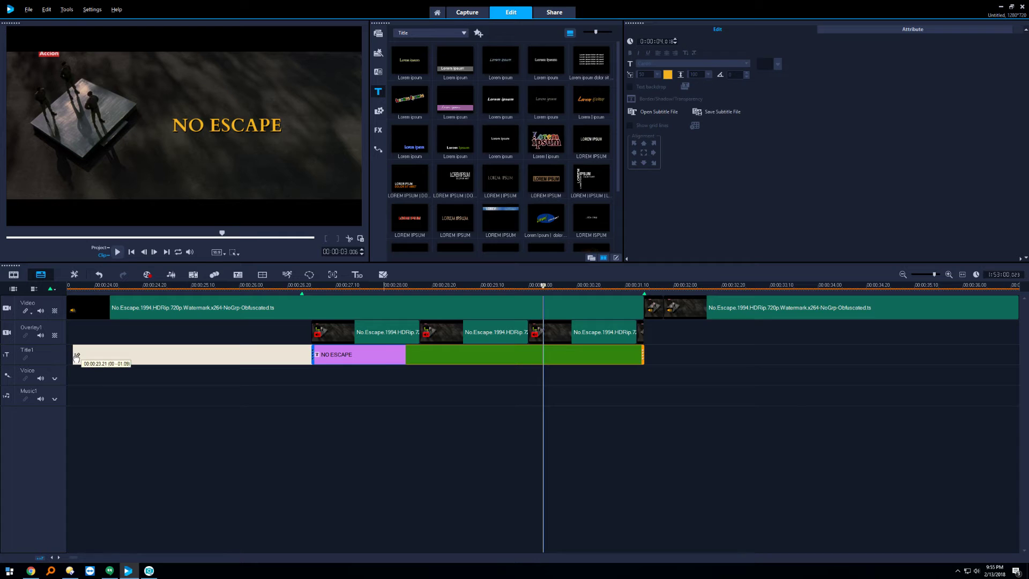
pyautogui.scroll(-1, 75, 359)
pyautogui.scroll(4, 75, 358)
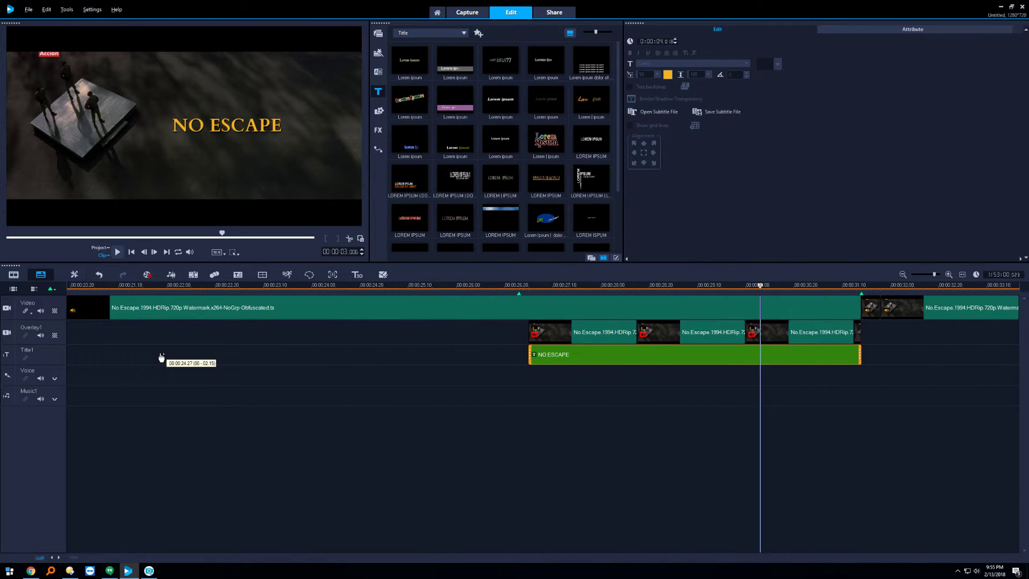
pyautogui.click(119, 356)
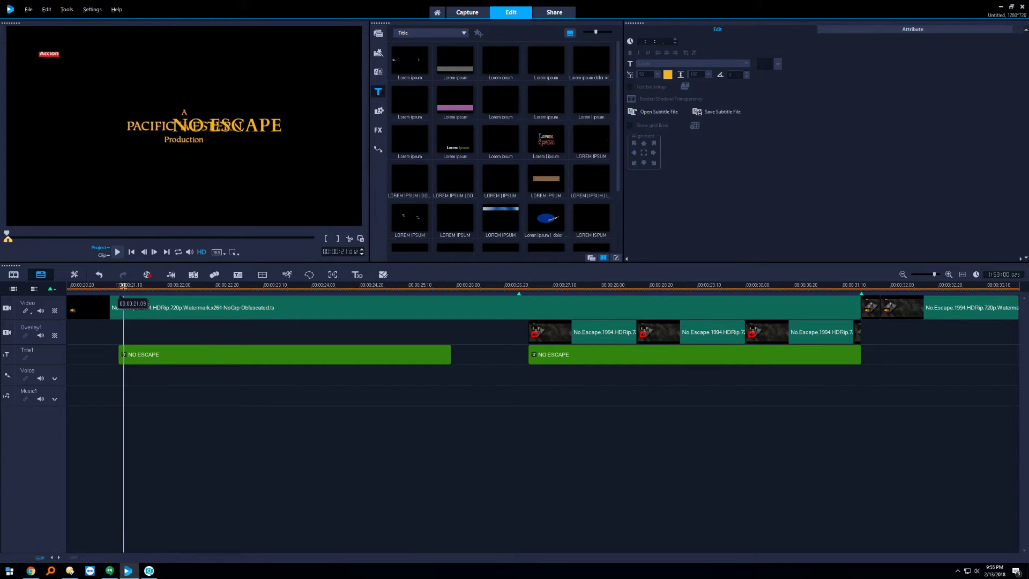
# - Zoom the timeline out and drag the NO ESCAPE title clip to 00:00:00.00
pyautogui.press('Left')
pyautogui.press('Left')
pyautogui.press('Left')
pyautogui.press('Left')
pyautogui.press('Left')
pyautogui.press('Left')
pyautogui.press('Left')
pyautogui.press('Left')
pyautogui.press('Left')
pyautogui.press('Left')
pyautogui.press('Left')
pyautogui.press('Left')
pyautogui.press('Left')
pyautogui.press('Left')
pyautogui.press('Left')
pyautogui.press('Left')
pyautogui.press('Left')
pyautogui.press('Left')
pyautogui.press('Left')
pyautogui.press('Left')
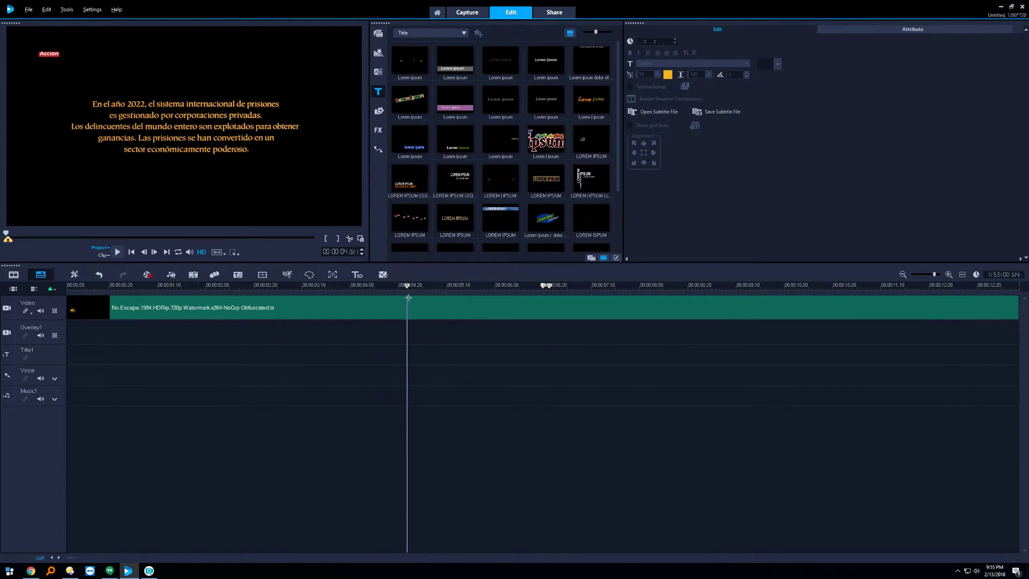
pyautogui.click(903, 275)
pyautogui.click(903, 274)
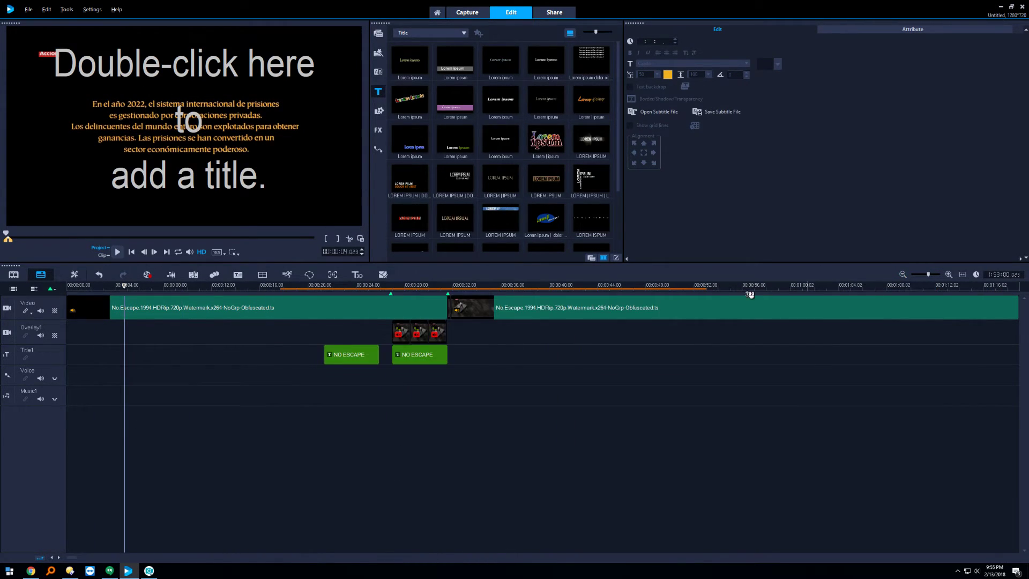
pyautogui.click(356, 355)
pyautogui.moveTo(356, 355); pyautogui.dragTo(127, 364)
pyautogui.moveTo(106, 285); pyautogui.dragTo(66, 293)
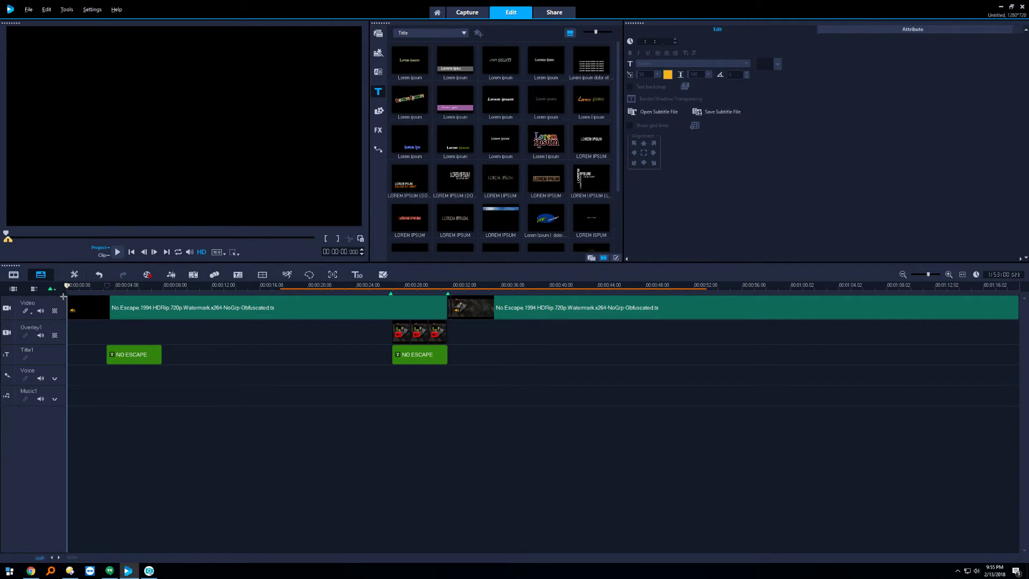
pyautogui.click(141, 355)
pyautogui.moveTo(141, 355); pyautogui.dragTo(101, 353)
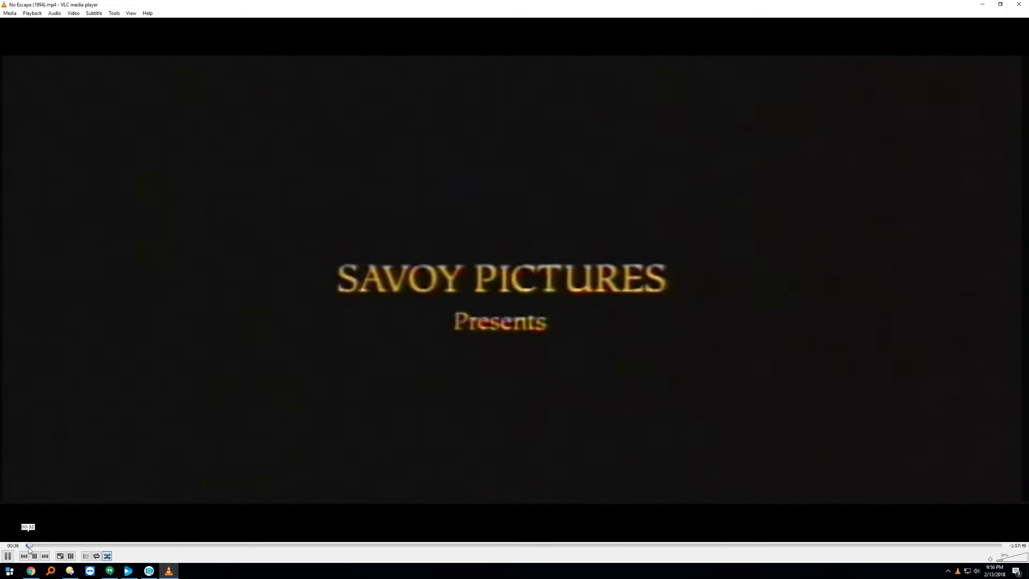
# - Seek VLC back to the 2022 prison-system intro text, pause there, and restore the window
pyautogui.click(29, 545)
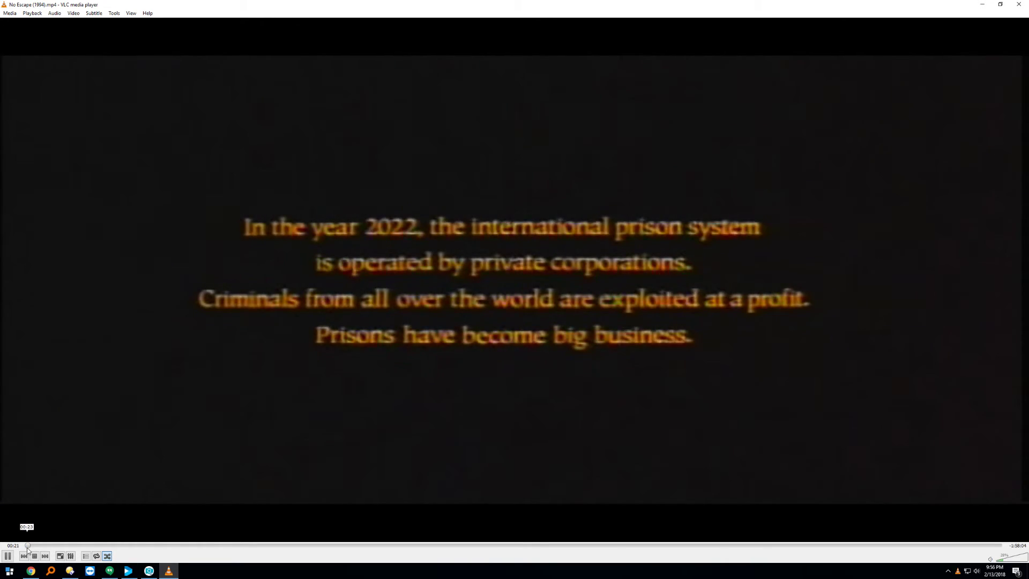
pyautogui.press('space')
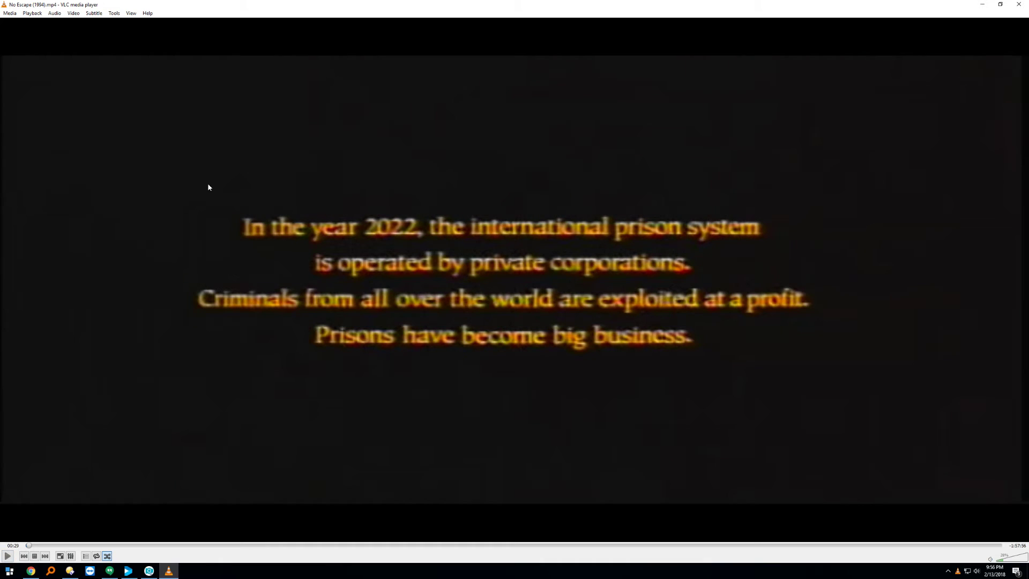
pyautogui.doubleClick(173, 8)
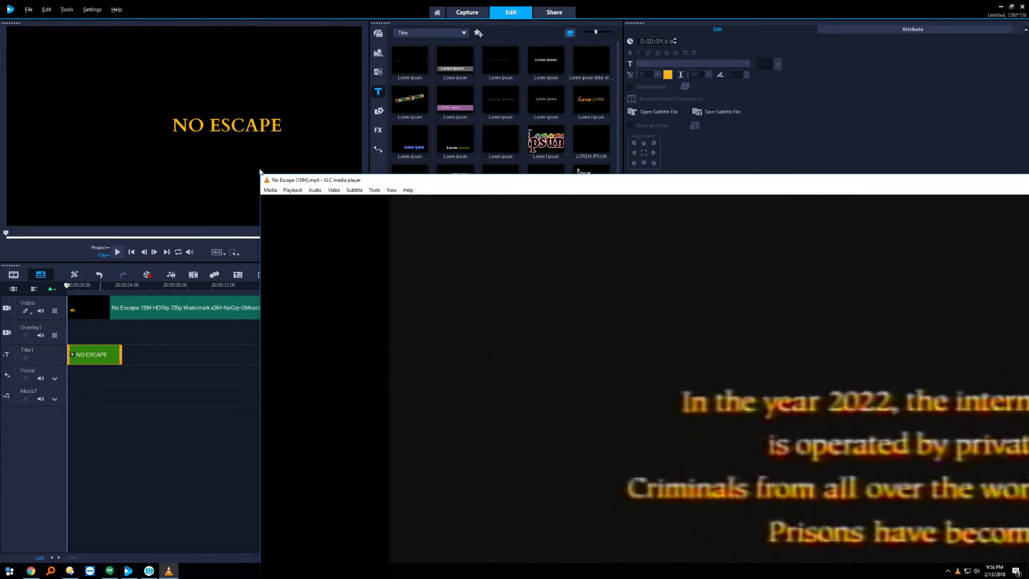
# - Move the VLC window aside and select all of the opening NO ESCAPE title's text
pyautogui.moveTo(259, 180); pyautogui.dragTo(767, 207)
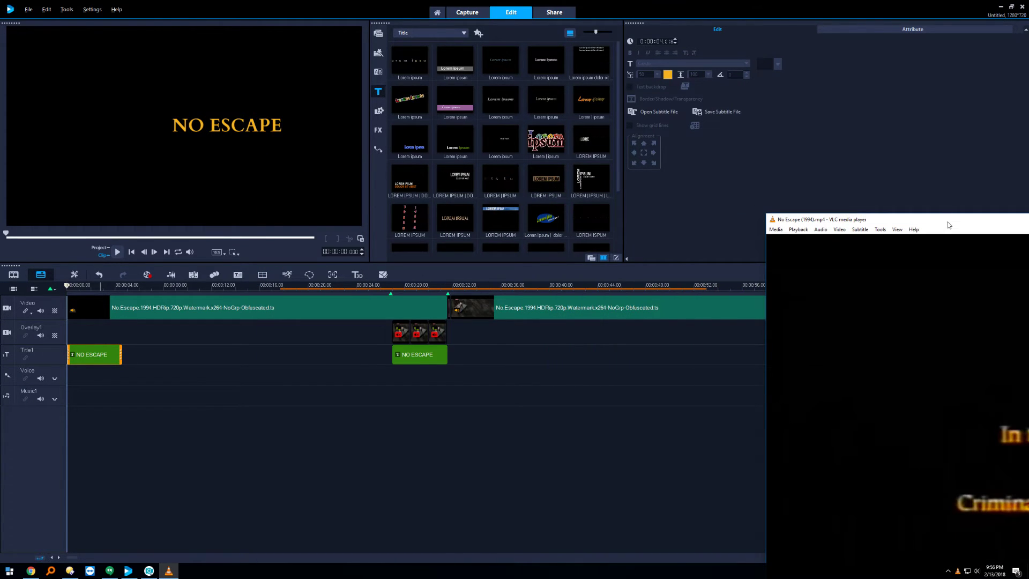
pyautogui.moveTo(950, 217); pyautogui.dragTo(1028, 60)
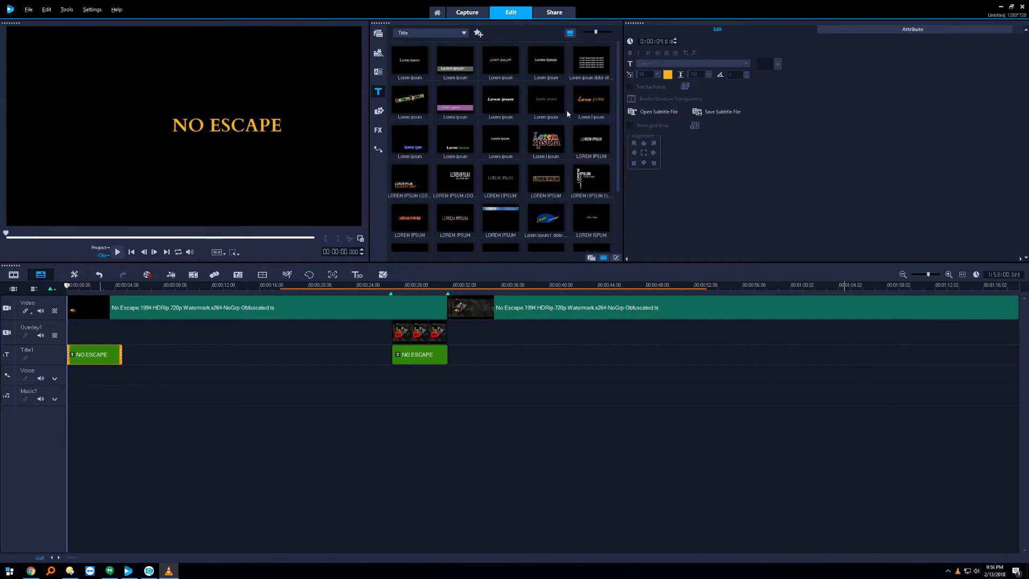
pyautogui.click(255, 132)
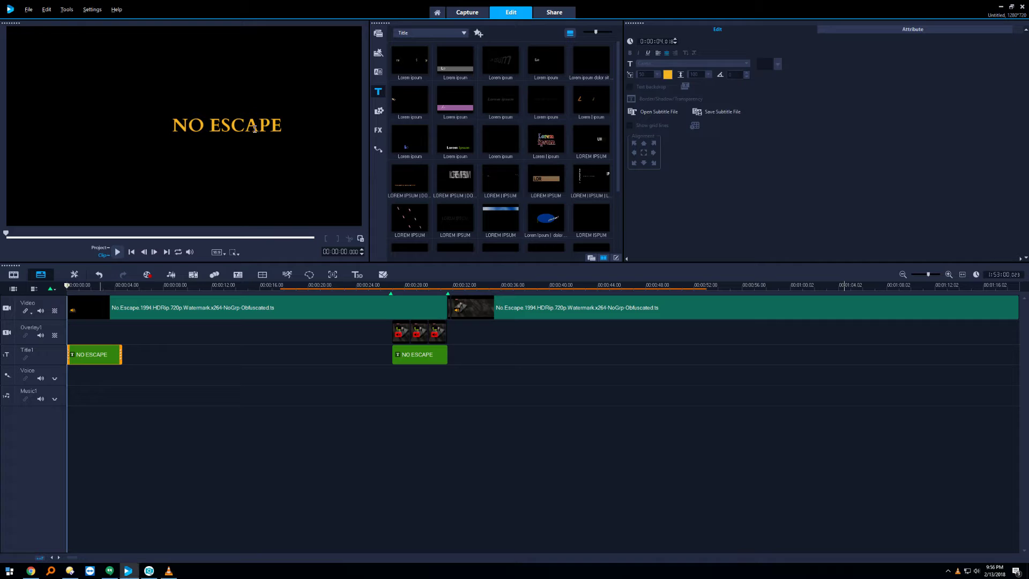
pyautogui.click(256, 129)
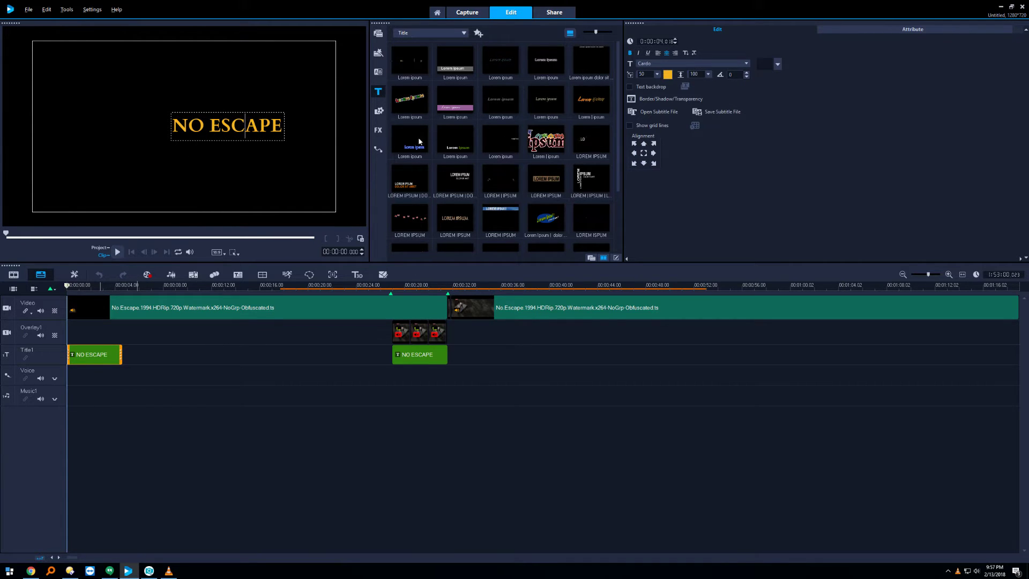
pyautogui.hotkey('ctrl', 'a')
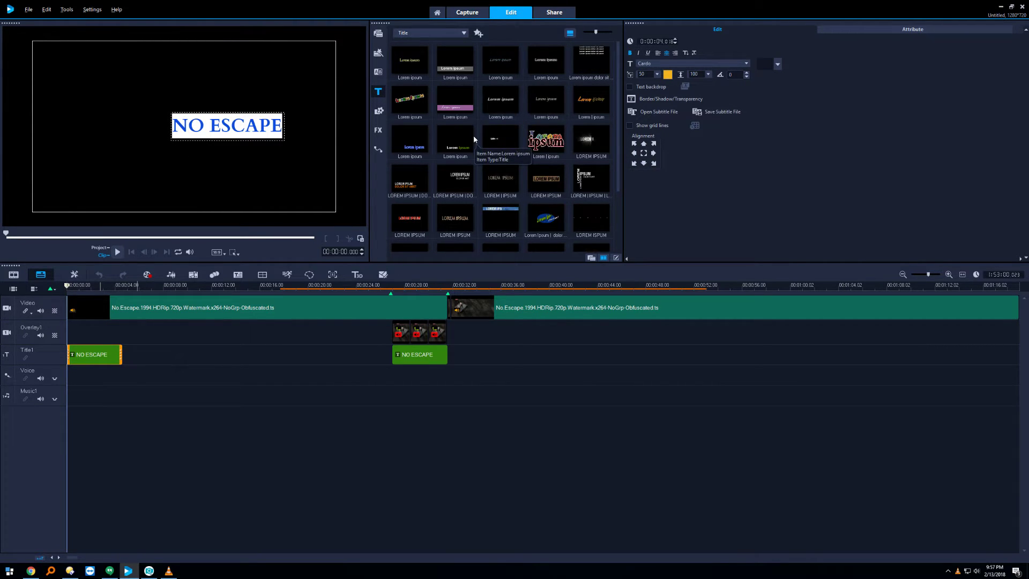
# - Type the four intro lines starting 'In the year 2022' and correct the typo to 'Prisons'
pyautogui.write('In the year 20')
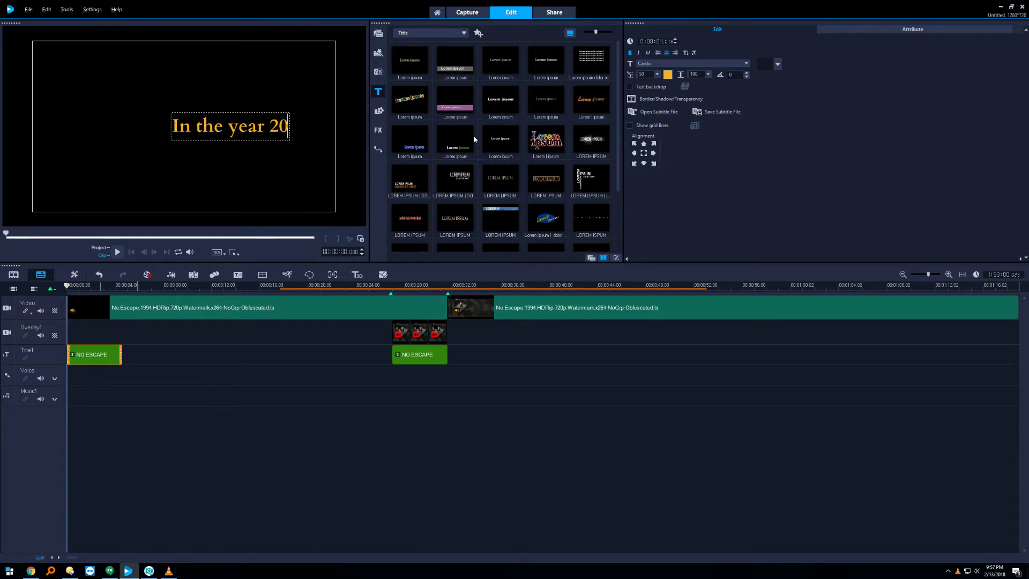
pyautogui.write('22,')
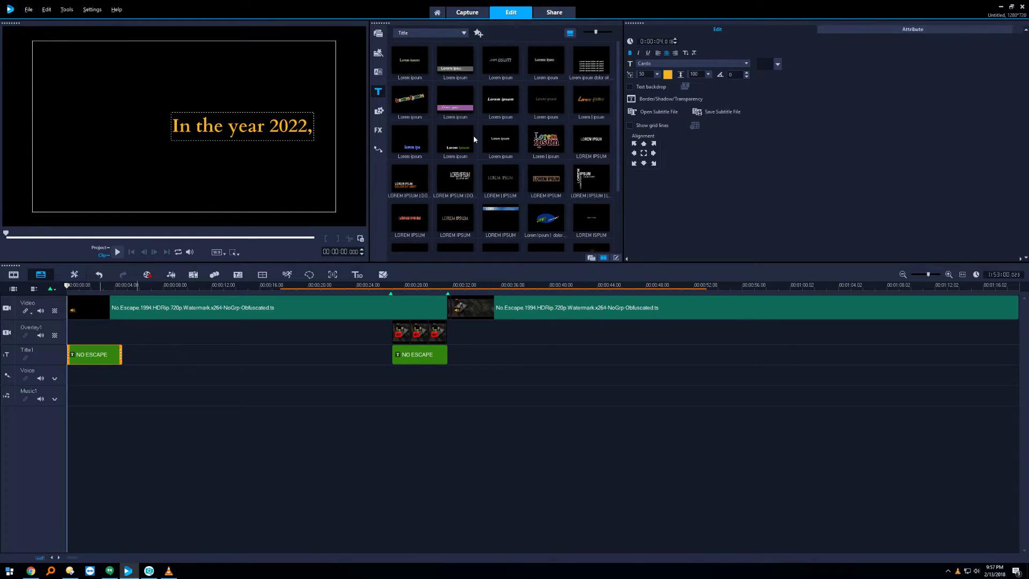
pyautogui.write(' the in')
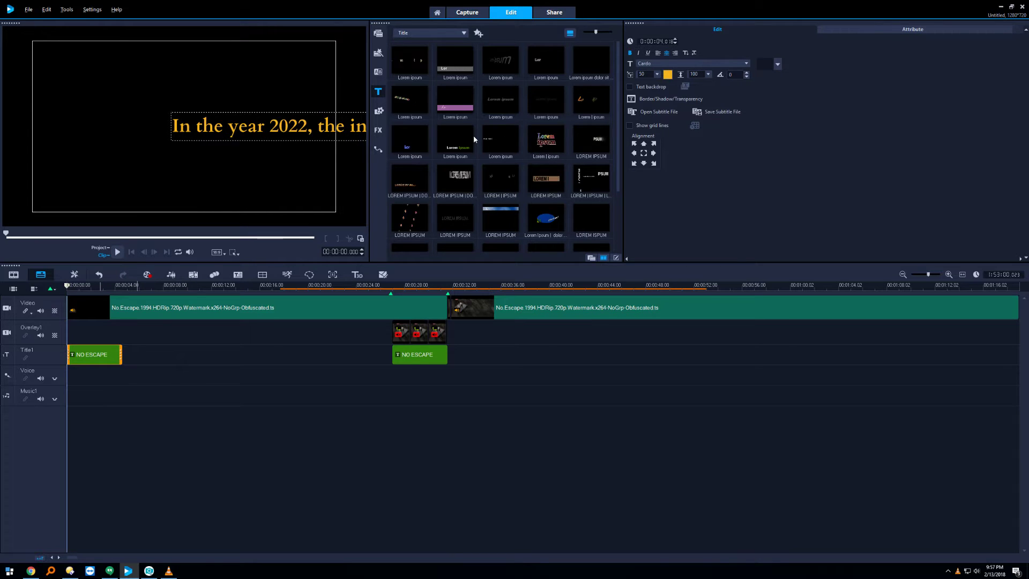
pyautogui.press('Return')
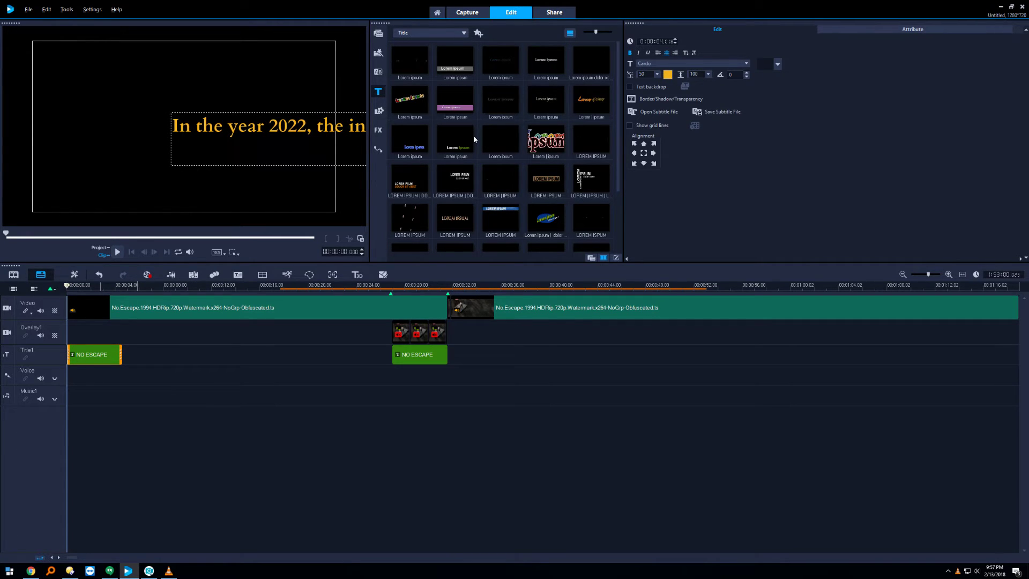
pyautogui.write('is op')
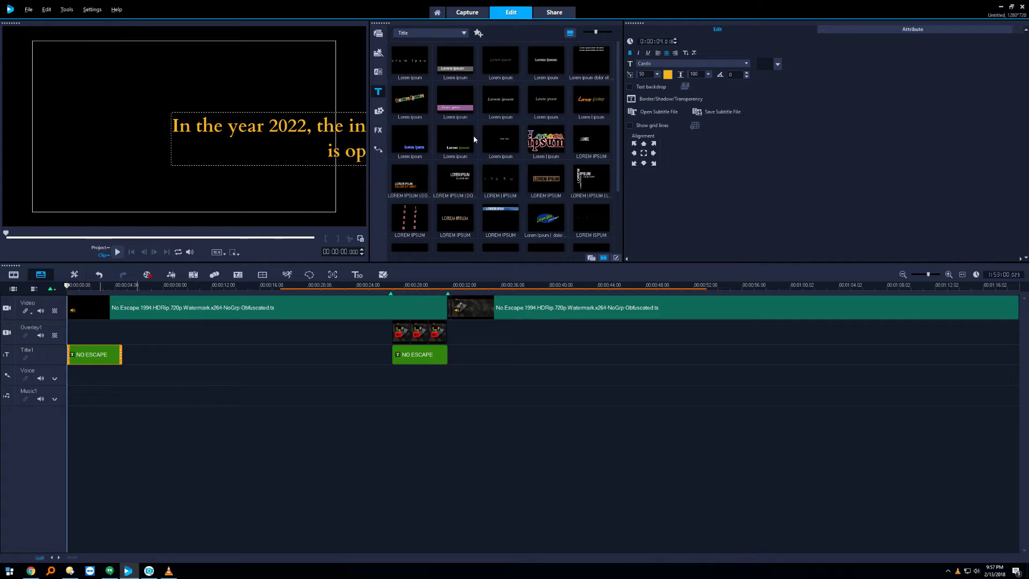
pyautogui.write('erated')
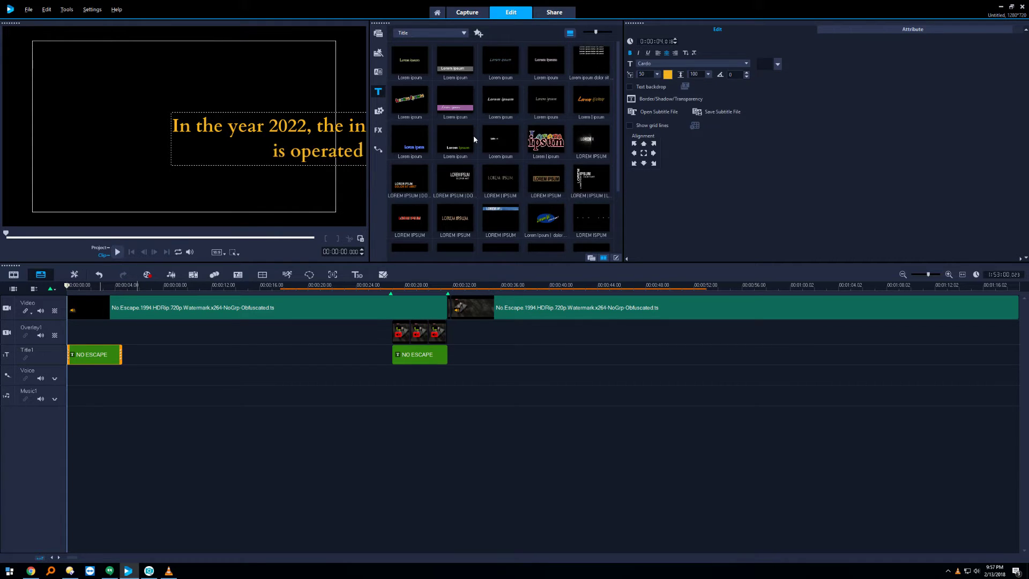
pyautogui.write(' by pri')
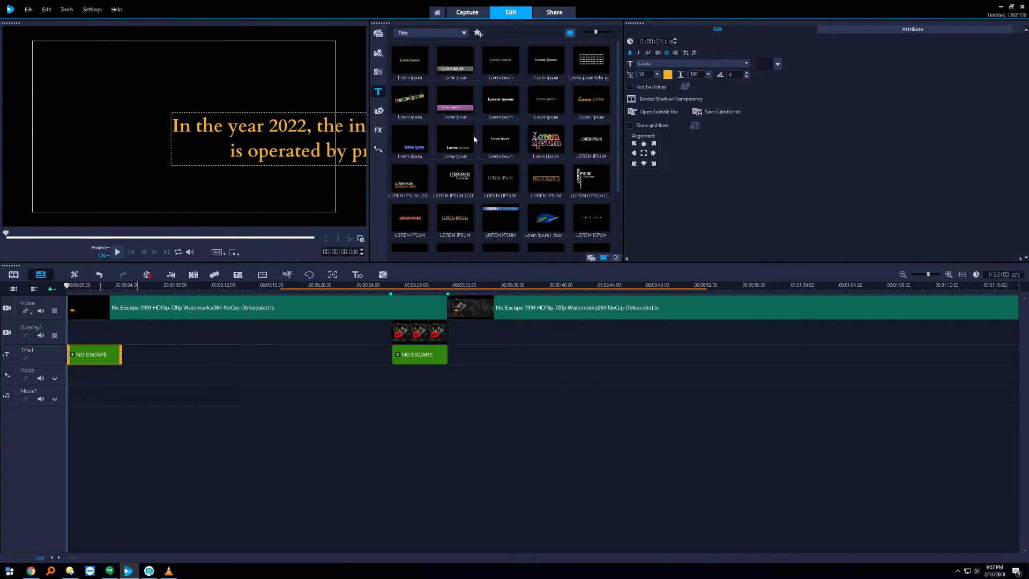
pyautogui.press('Return')
pyautogui.write('Crim')
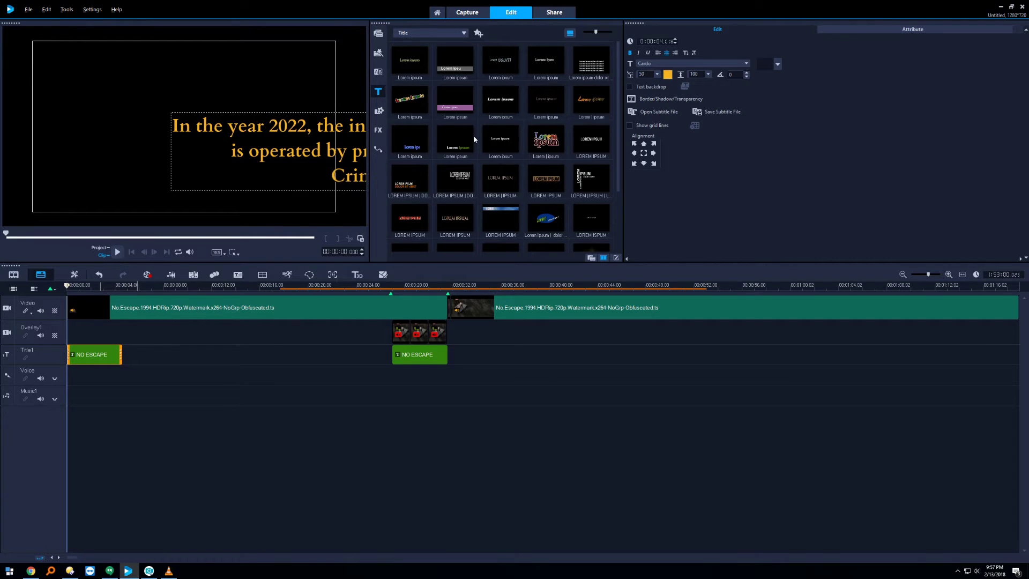
pyautogui.write('inals from')
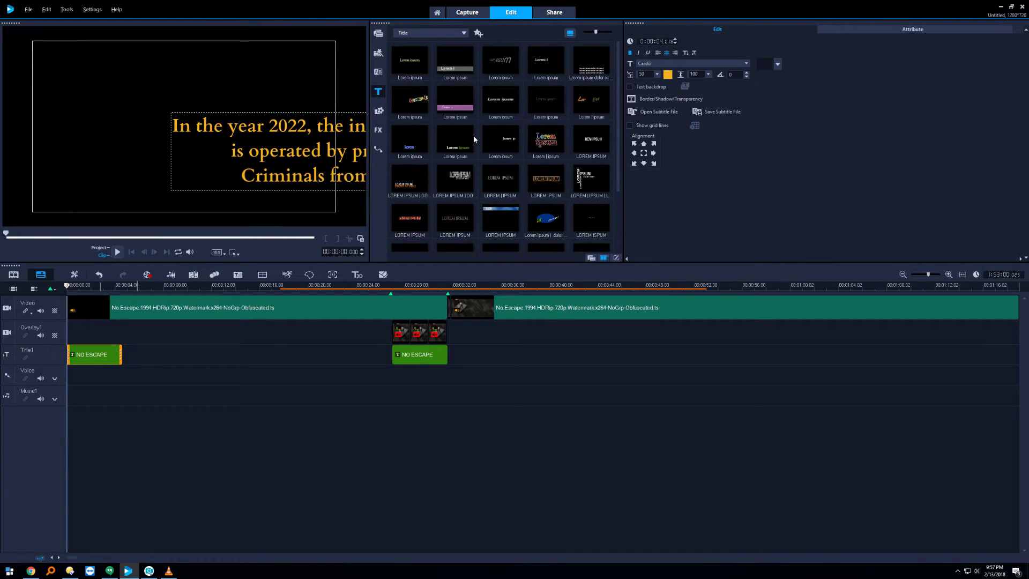
pyautogui.write(' all ov')
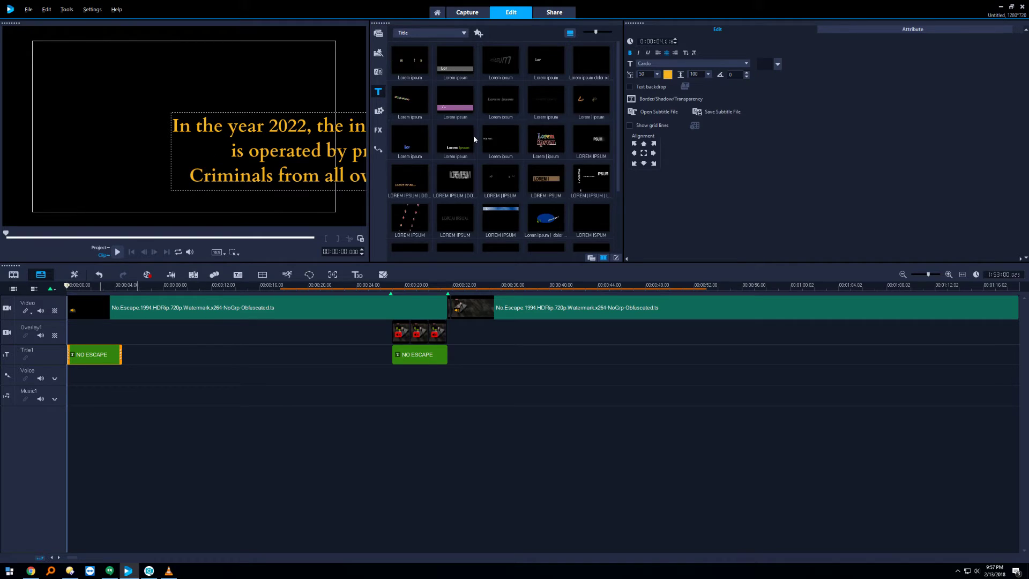
pyautogui.write('er the world are')
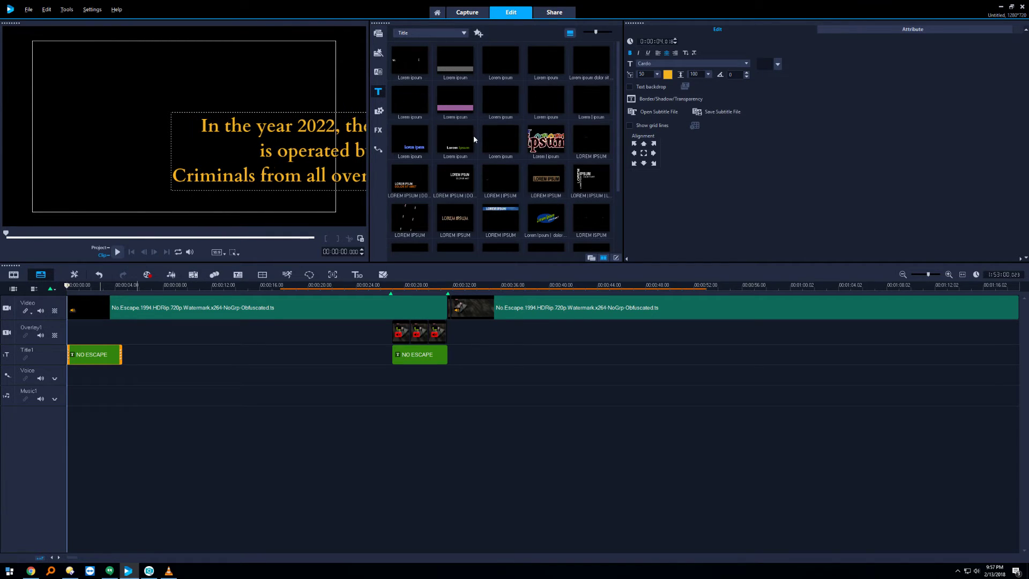
pyautogui.write(' sent')
pyautogui.press('Return')
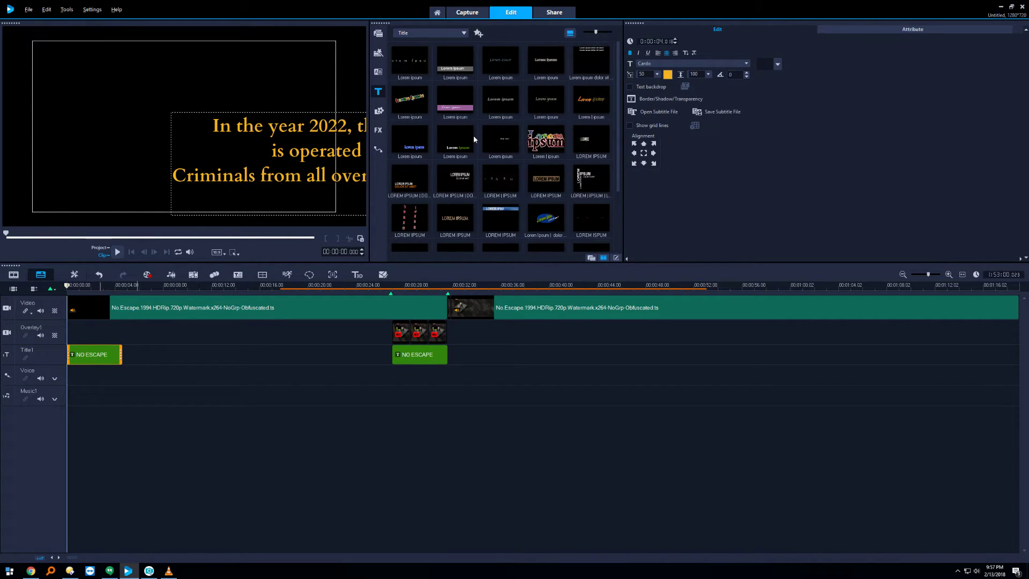
pyautogui.write('Pri')
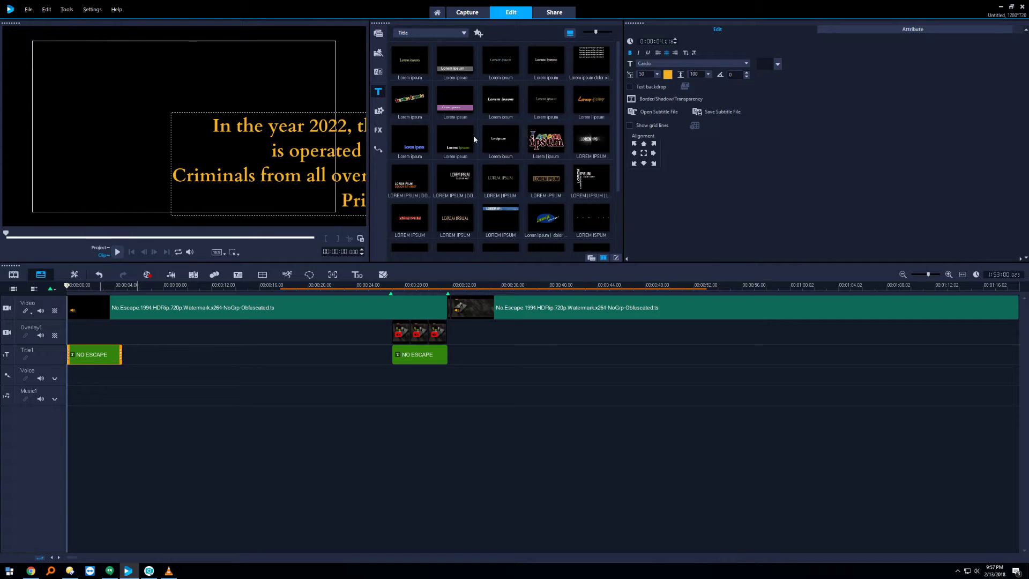
pyautogui.write('scons have been')
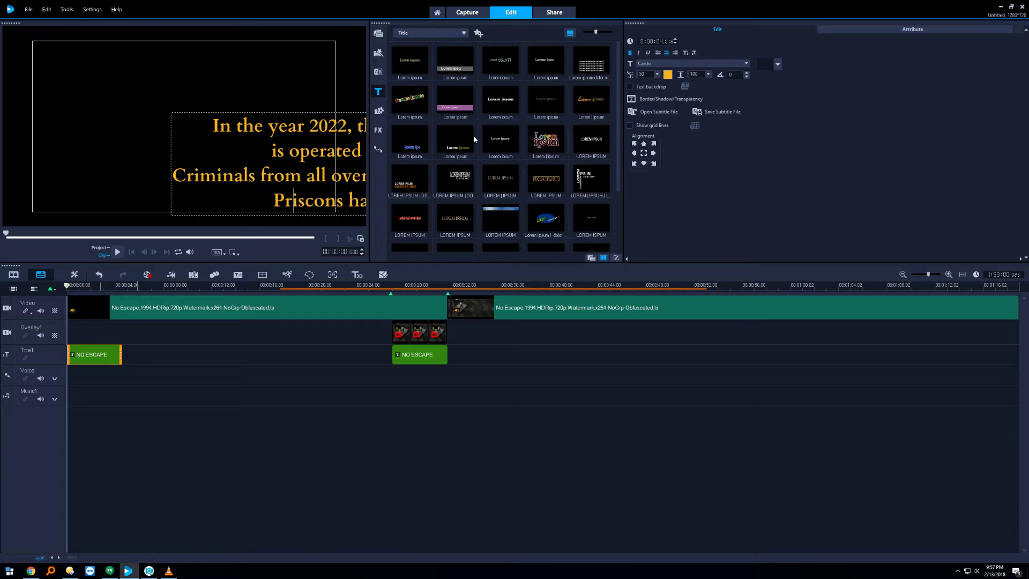
pyautogui.press('Delete')
# - Resize the 'In the year 2022' intro text to 32 and drag it to the frame centre
pyautogui.click(144, 77)
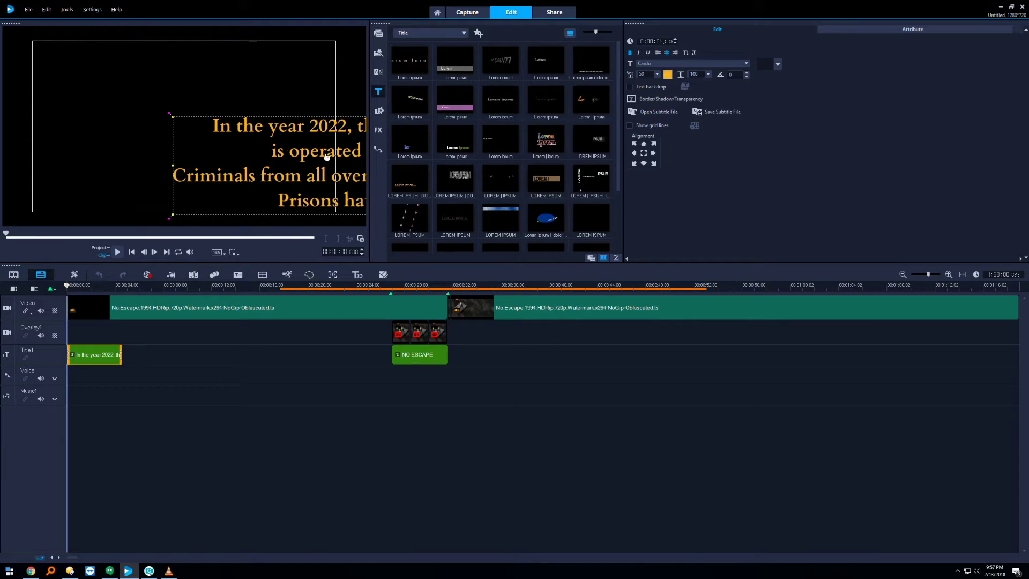
pyautogui.moveTo(326, 156); pyautogui.dragTo(132, 120)
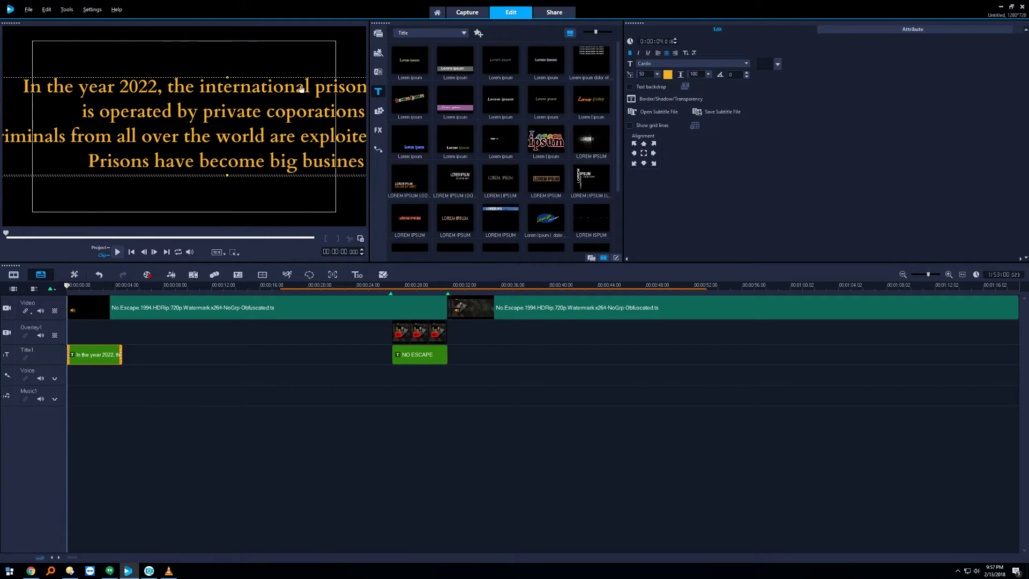
pyautogui.click(657, 74)
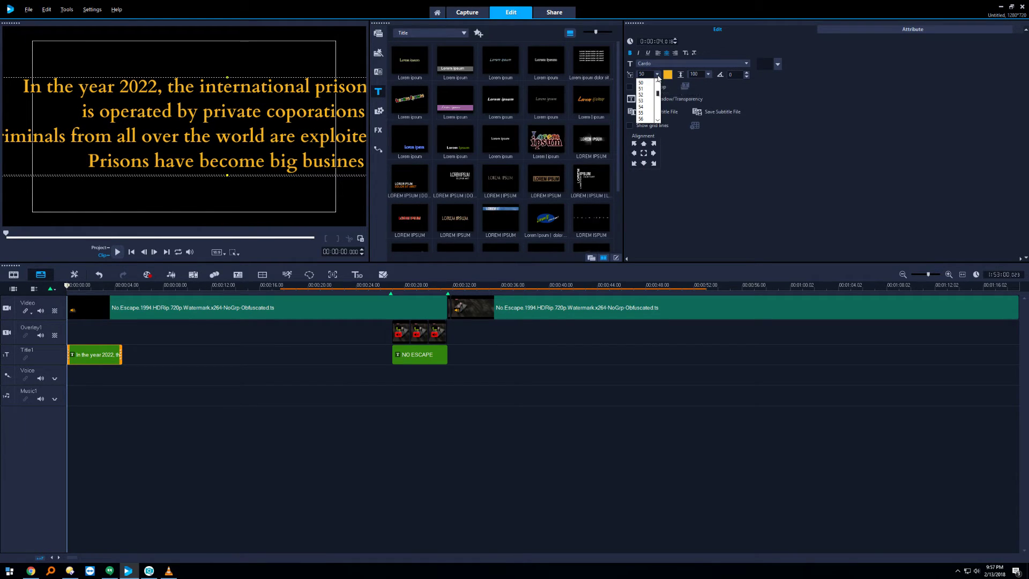
pyautogui.scroll(6, 646, 94)
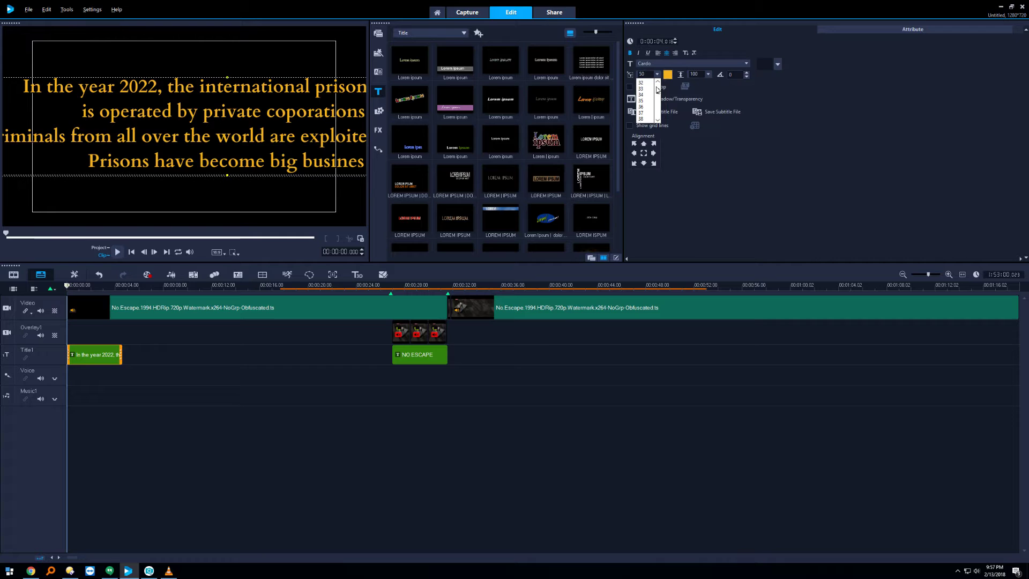
pyautogui.click(641, 83)
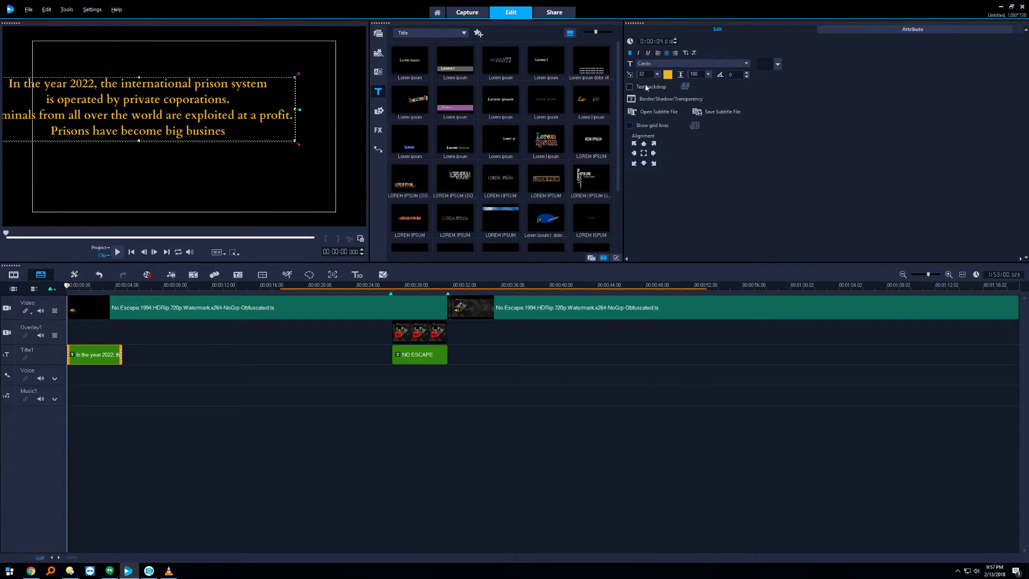
pyautogui.moveTo(138, 111); pyautogui.dragTo(185, 130)
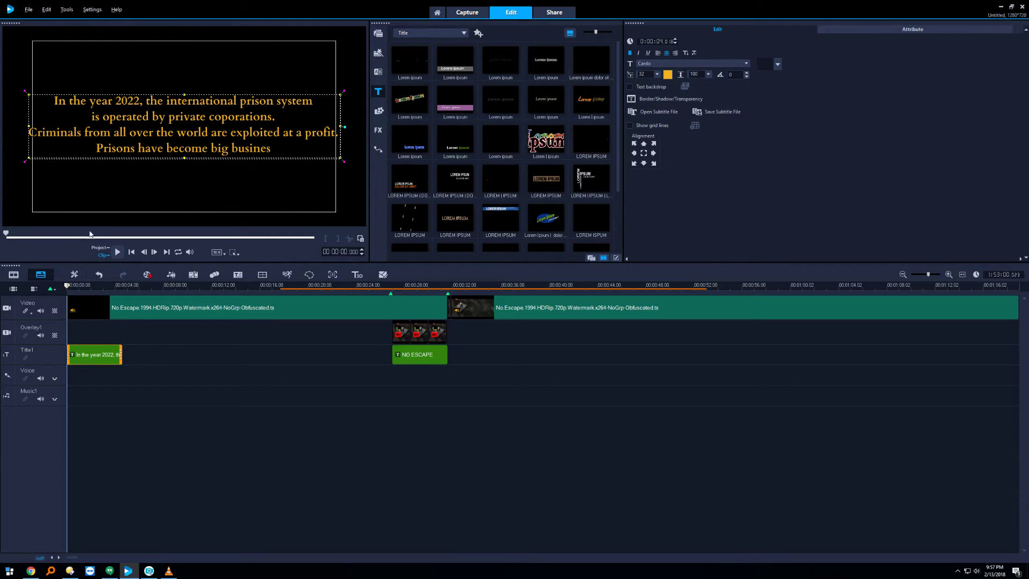
pyautogui.click(762, 47)
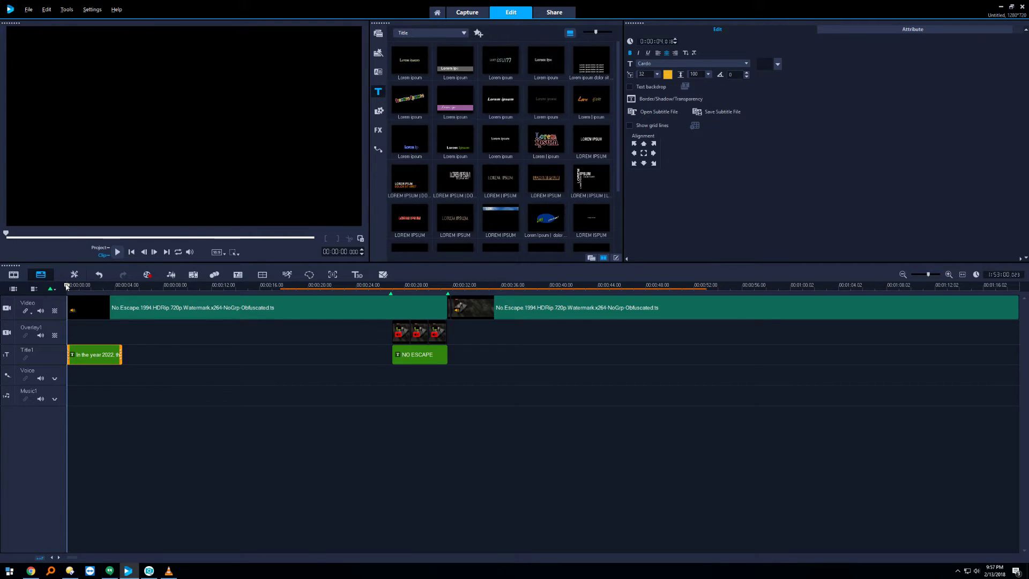
# - At 00:00:02.04, set the intro title to size 30, line spacing 80, over the Spanish lines
pyautogui.click(94, 286)
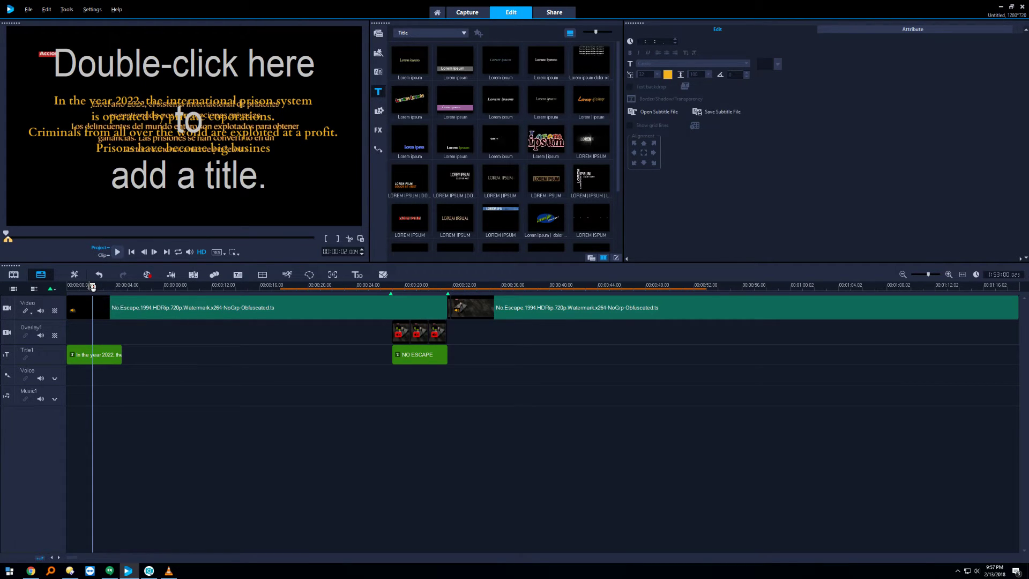
pyautogui.click(268, 137)
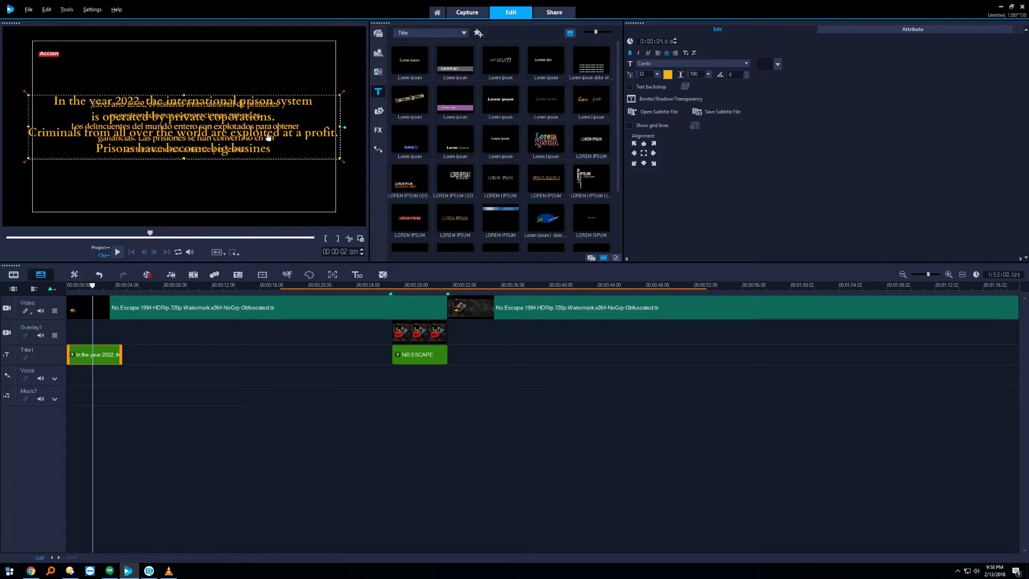
pyautogui.click(658, 74)
pyautogui.click(646, 84)
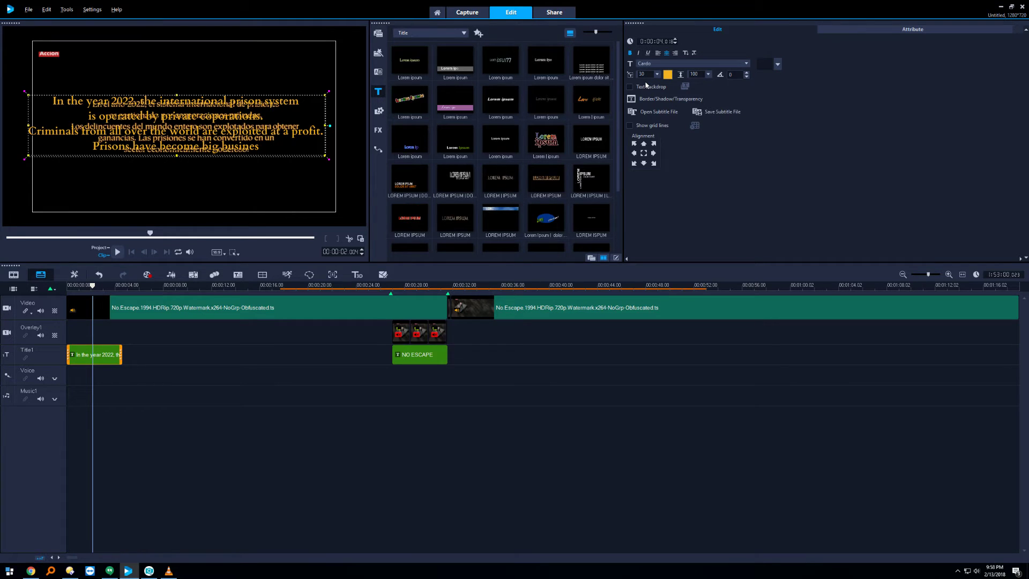
pyautogui.click(708, 75)
pyautogui.click(693, 83)
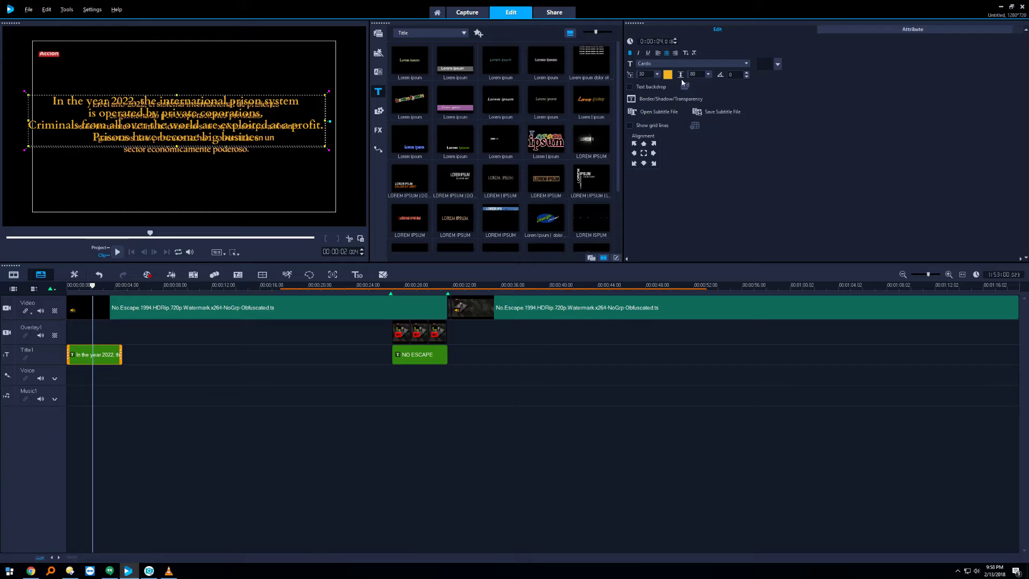
pyautogui.moveTo(186, 122); pyautogui.dragTo(195, 129)
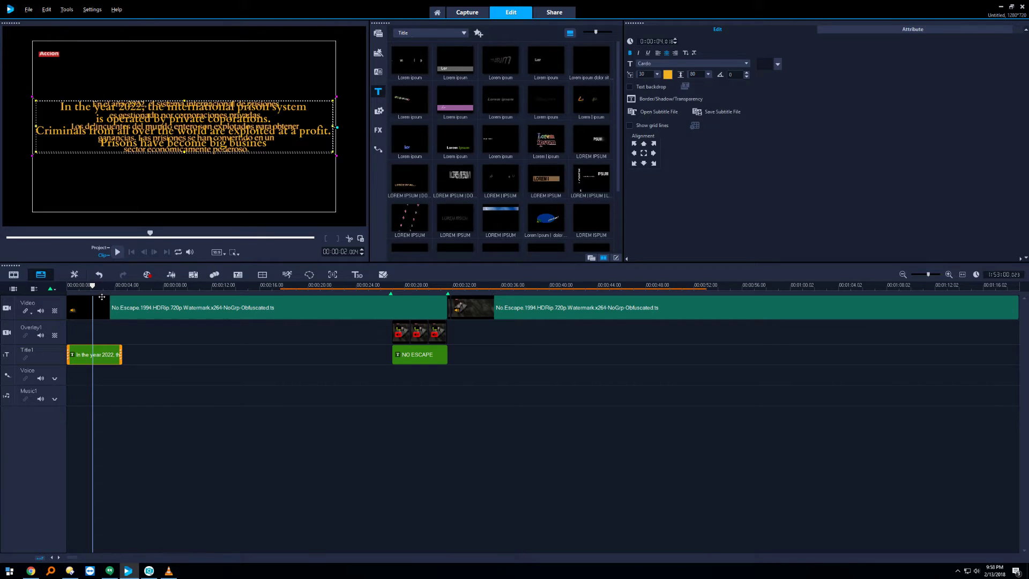
# - Scrub to the PACIFIC WESTERN credit, zoom the timeline in twice, and park at 00:00:23.004
pyautogui.moveTo(94, 288); pyautogui.dragTo(301, 305)
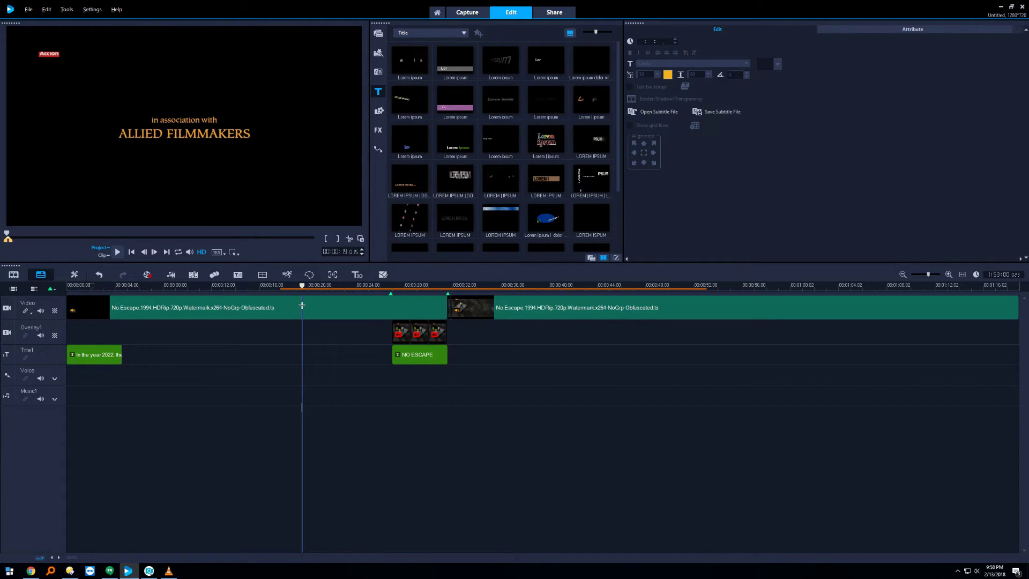
pyautogui.moveTo(302, 305); pyautogui.dragTo(345, 312)
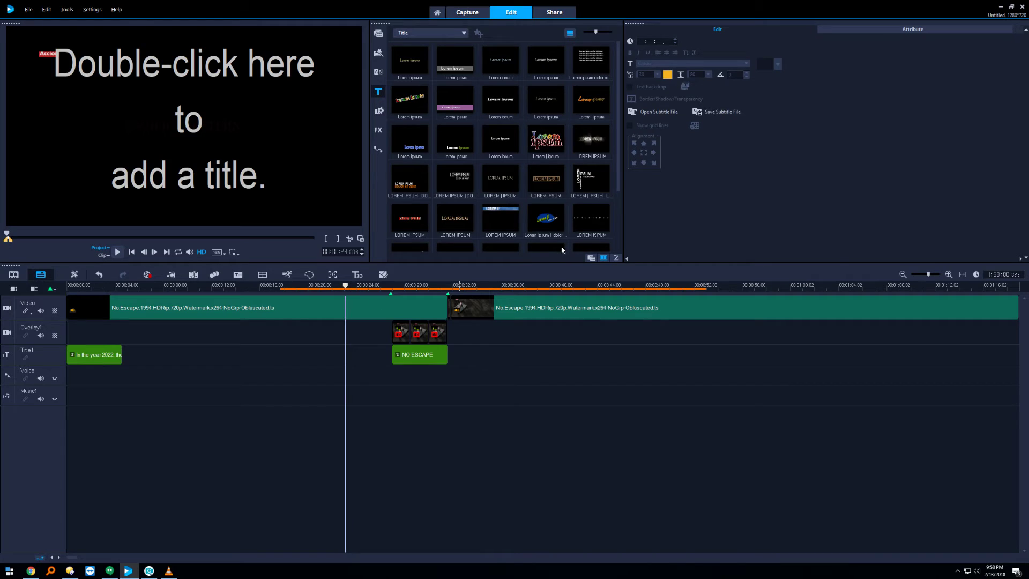
pyautogui.click(948, 274)
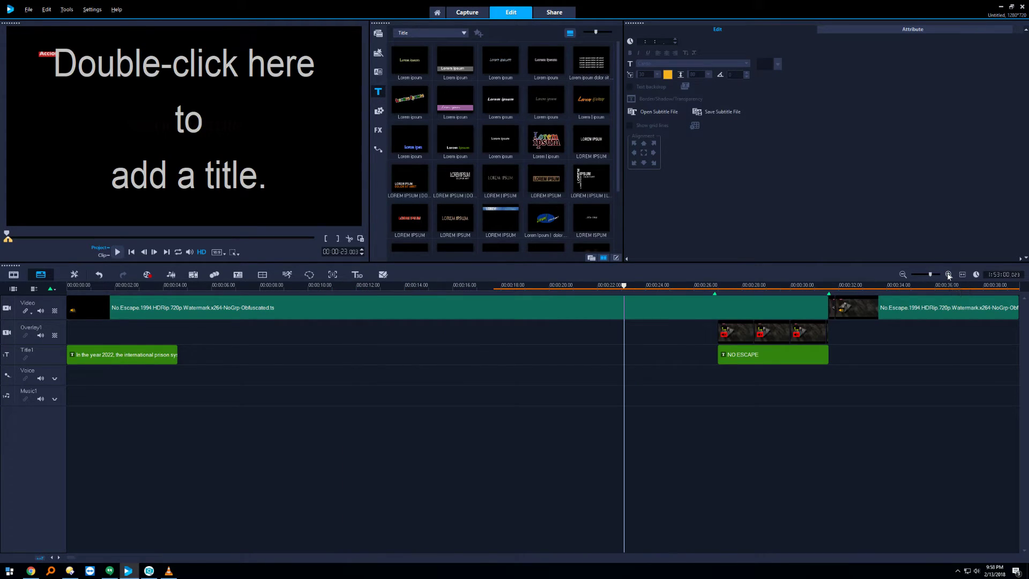
pyautogui.click(948, 274)
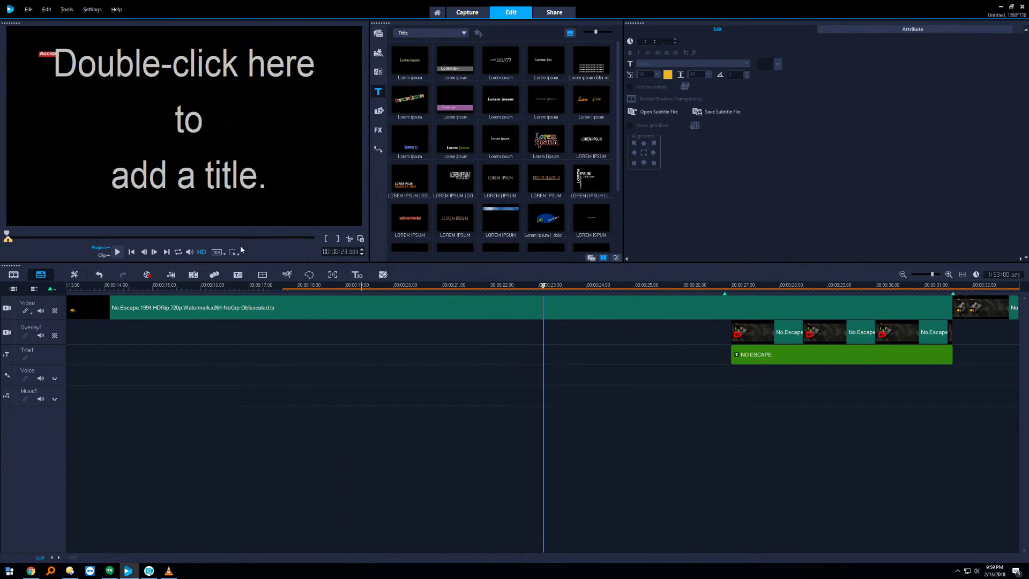
pyautogui.moveTo(543, 285); pyautogui.dragTo(544, 287)
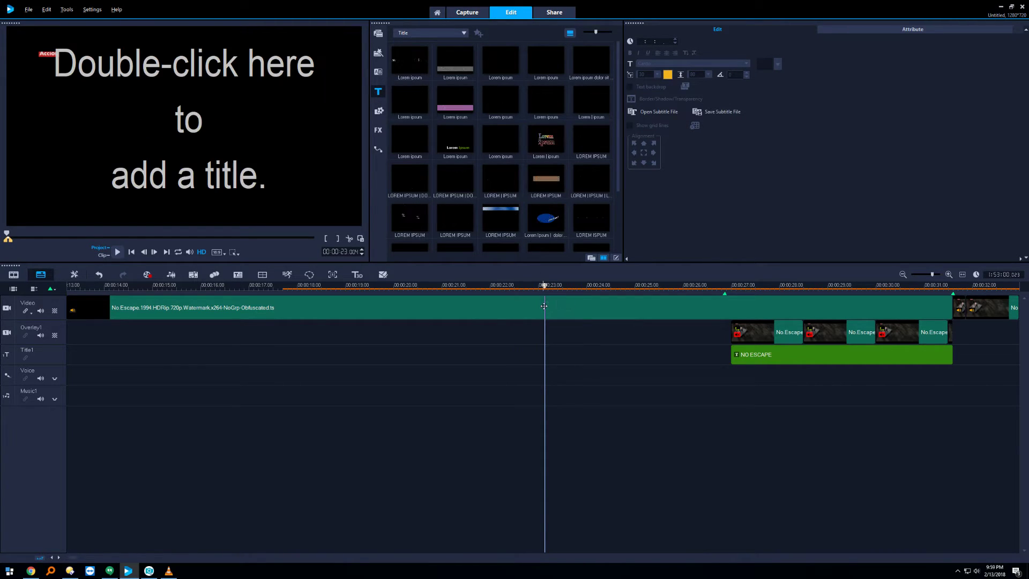
# - Split the main film clip at the playhead near 00:00:23
pyautogui.click(543, 306)
pyautogui.rightClick(544, 307)
pyautogui.click(605, 200)
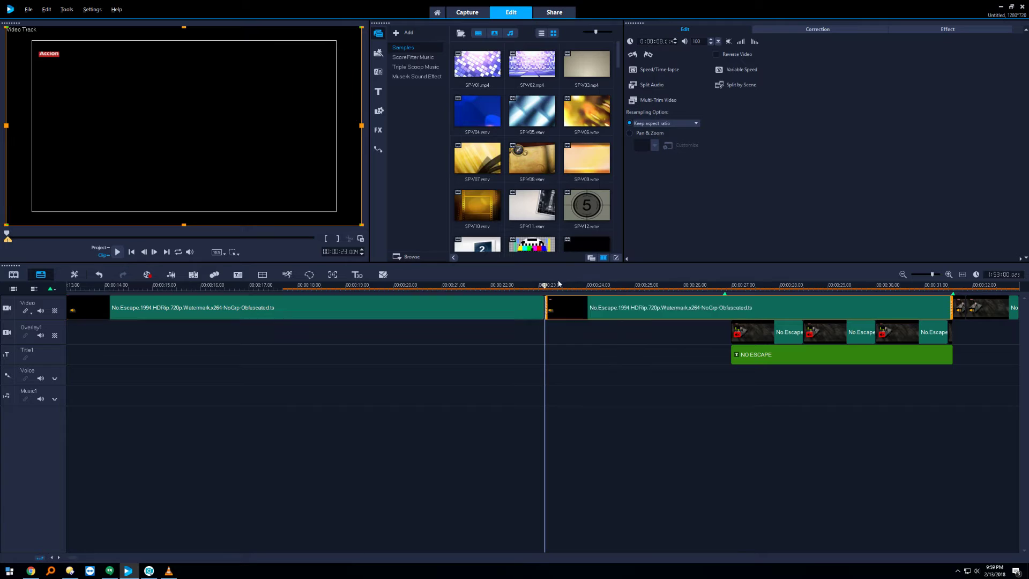
# - Select the few-frame piece just after the split and copy it
pyautogui.moveTo(549, 287); pyautogui.dragTo(559, 286)
pyautogui.click(557, 310)
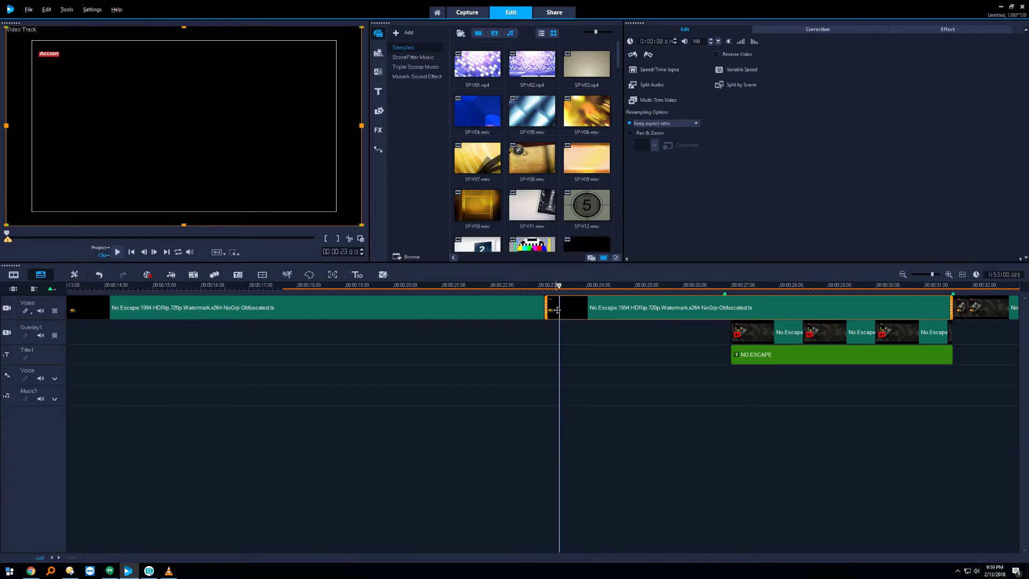
pyautogui.rightClick(557, 310)
pyautogui.click(554, 303)
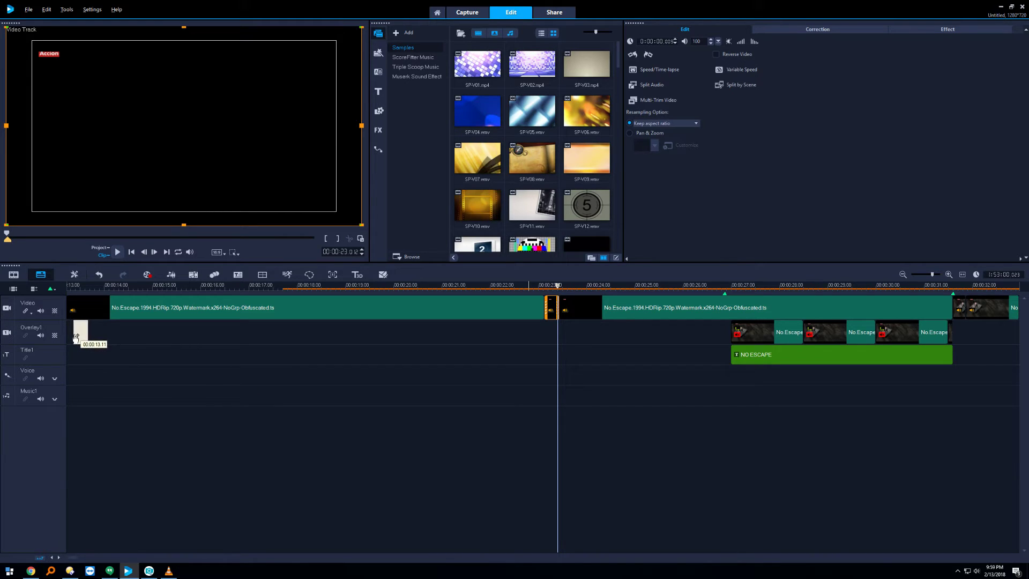
# - Paste the film piece onto Overlay1, move it to 00:00:00.00, and copy it
pyautogui.moveTo(76, 336); pyautogui.dragTo(77, 336)
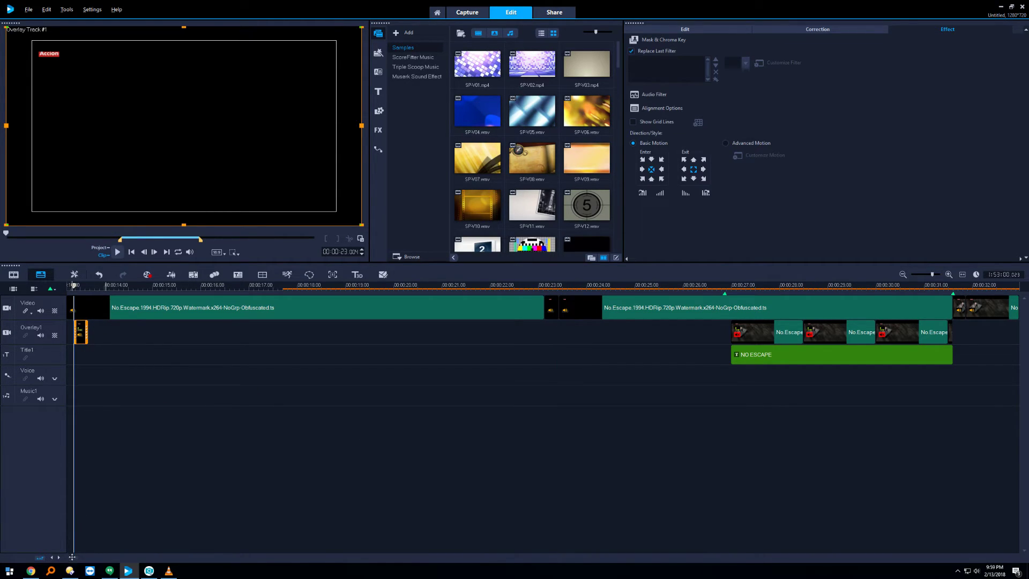
pyautogui.moveTo(72, 557); pyautogui.dragTo(67, 557)
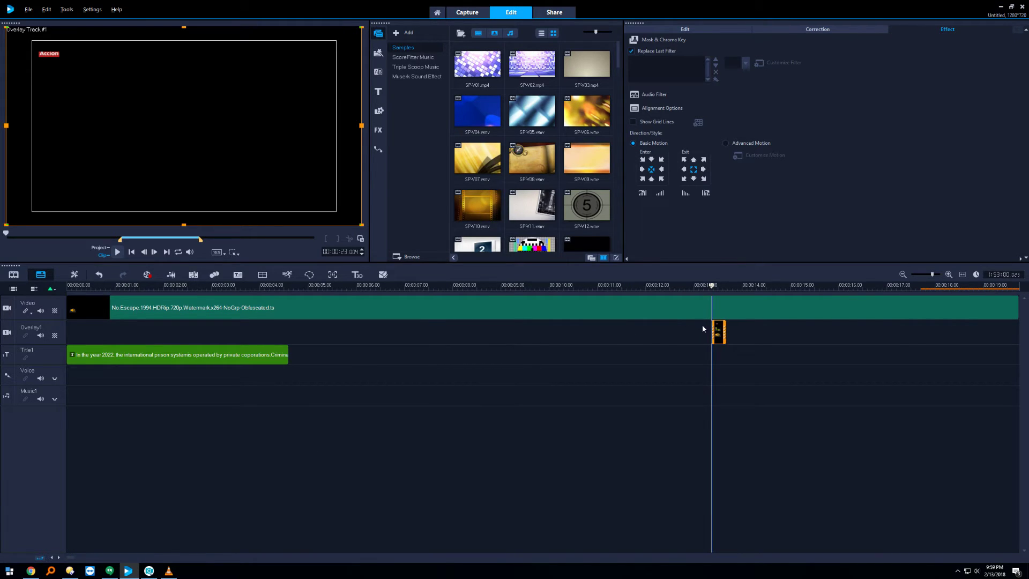
pyautogui.moveTo(720, 326); pyautogui.dragTo(81, 330)
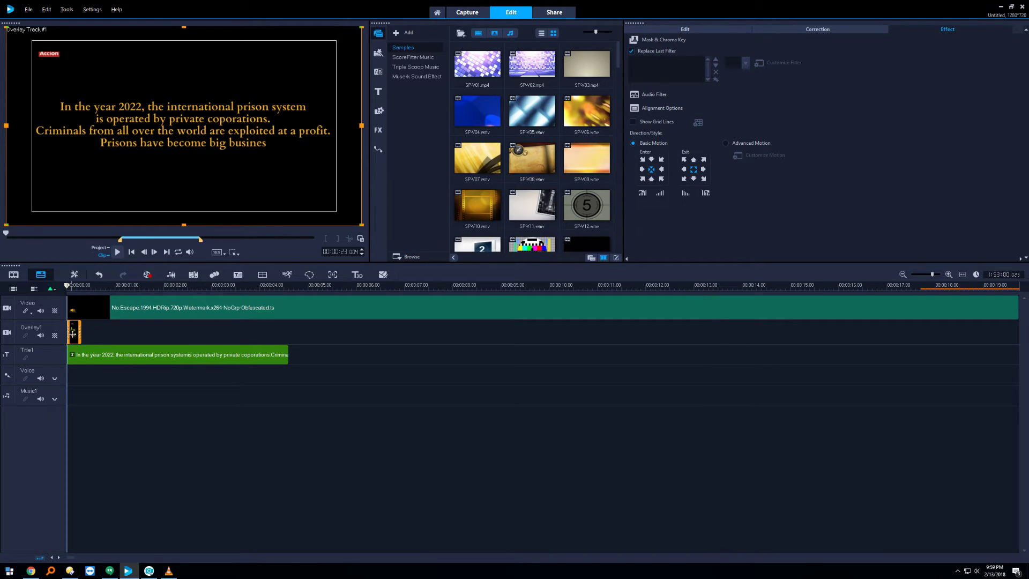
pyautogui.rightClick(73, 337)
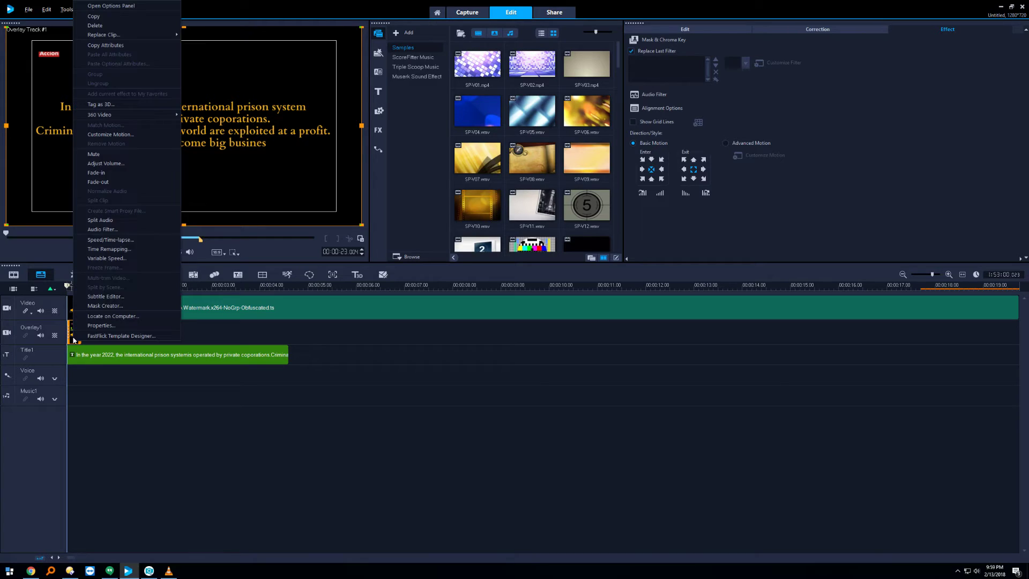
pyautogui.click(127, 152)
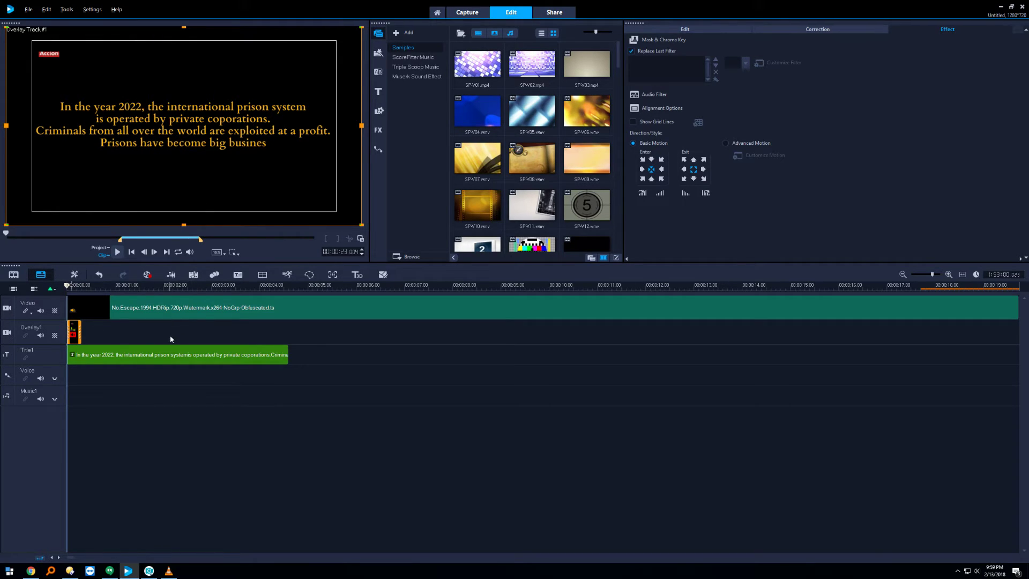
pyautogui.click(102, 329)
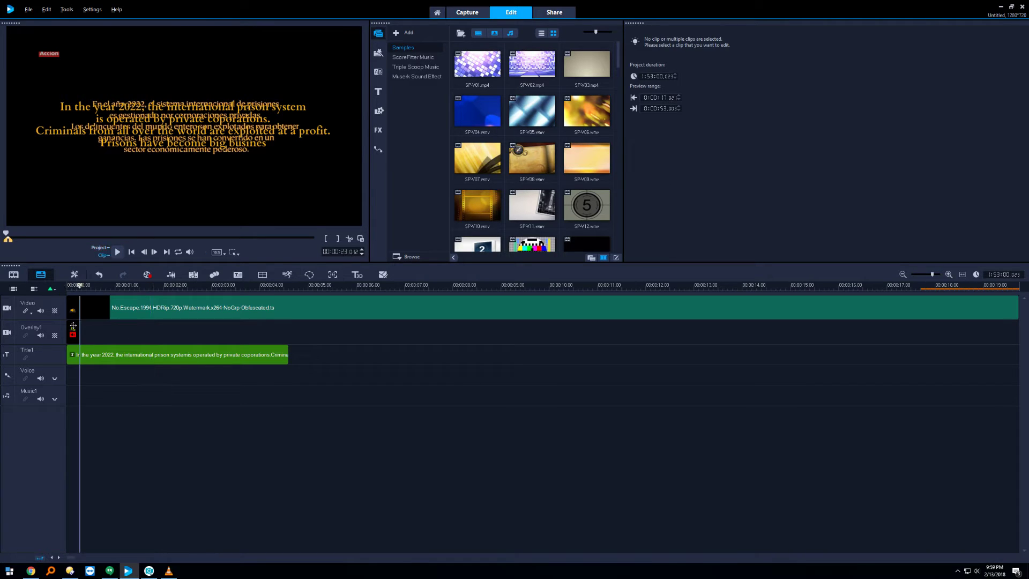
# - Paste copies end to end until seven pieces line the overlay start, checking coverage at 00:00:02.16
pyautogui.moveTo(84, 333)
pyautogui.mouseDown()
pyautogui.moveTo(113, 333)
pyautogui.moveTo(95, 334)
pyautogui.mouseUp()
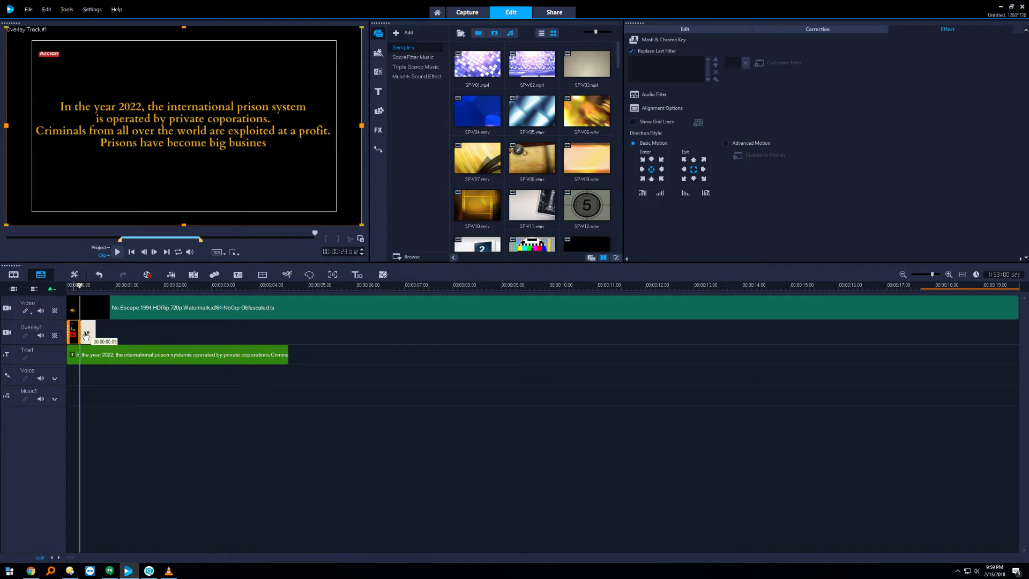
pyautogui.hotkey('ctrl', 'v')
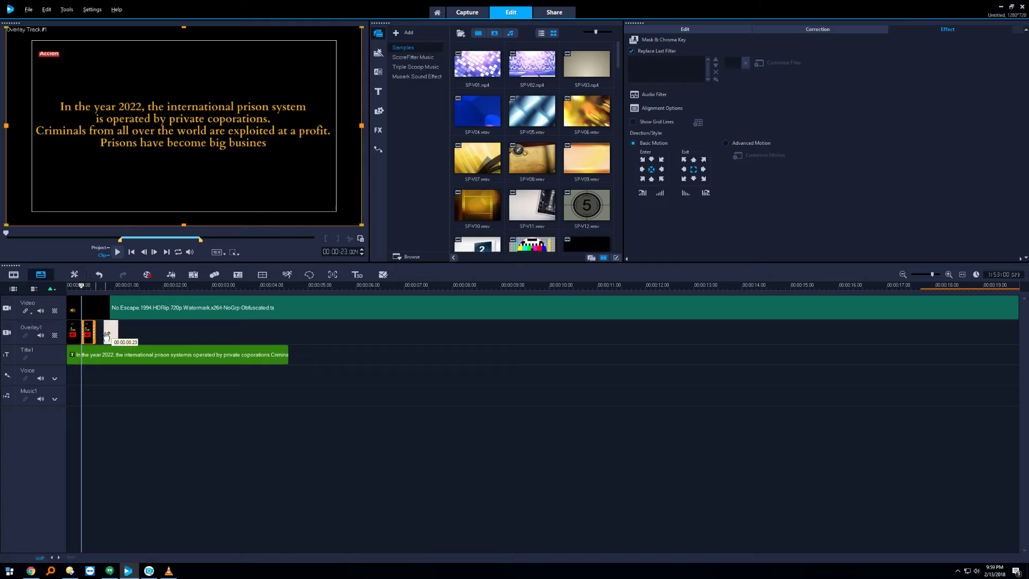
pyautogui.click(135, 337)
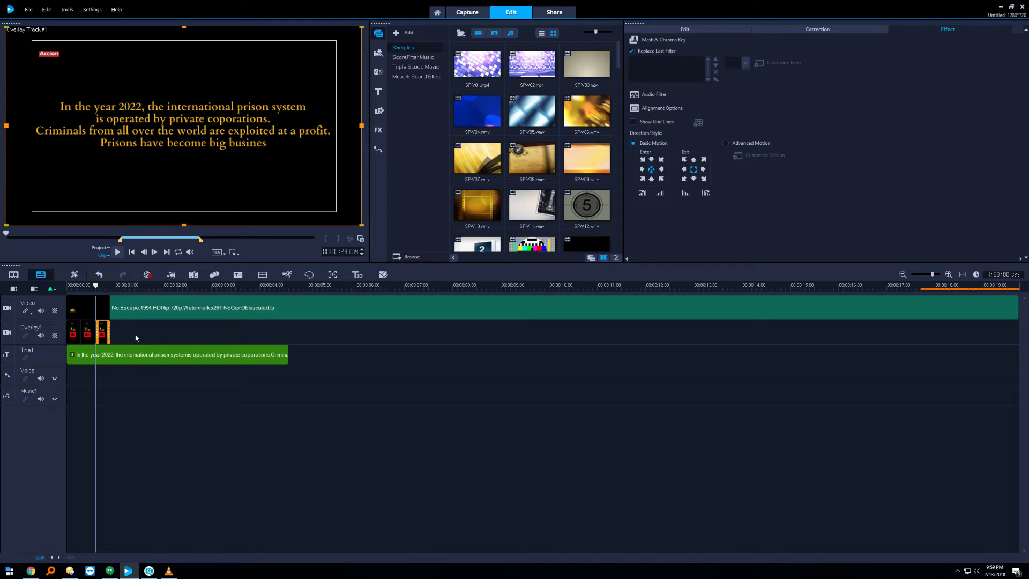
pyautogui.hotkey('ctrl', 'v')
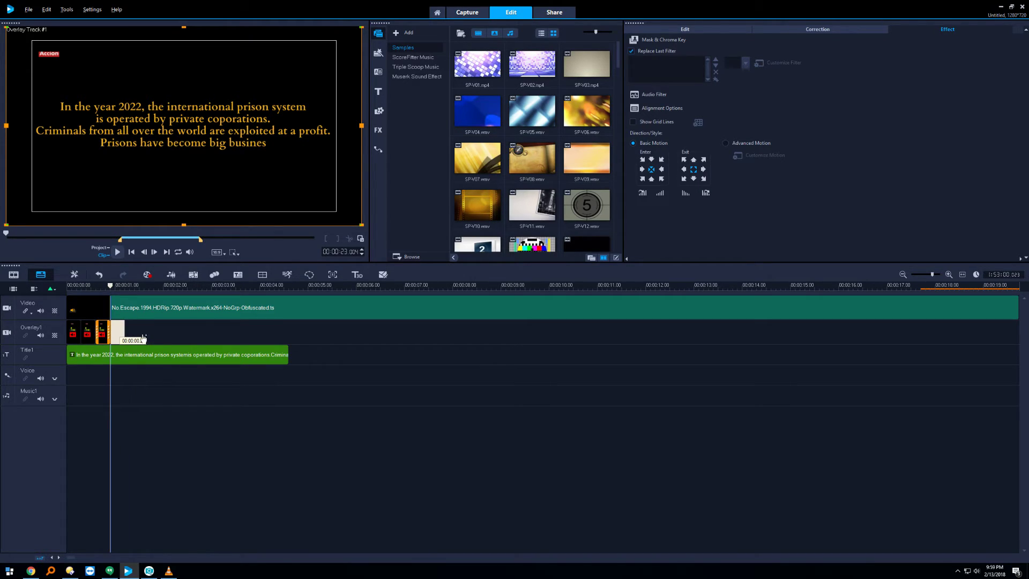
pyautogui.click(144, 338)
pyautogui.hotkey('ctrl', 'v')
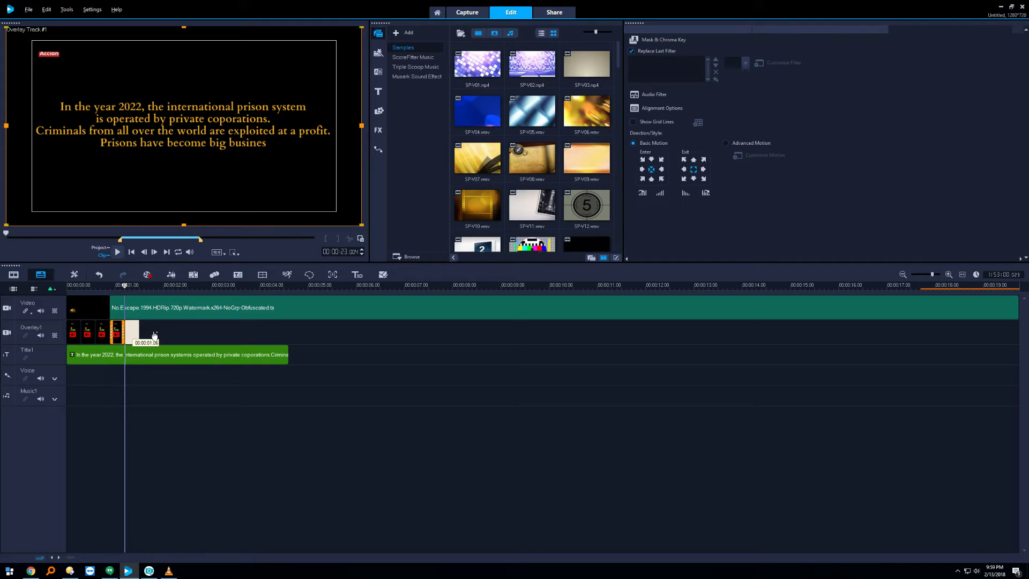
pyautogui.click(144, 336)
pyautogui.hotkey('ctrl', 'v')
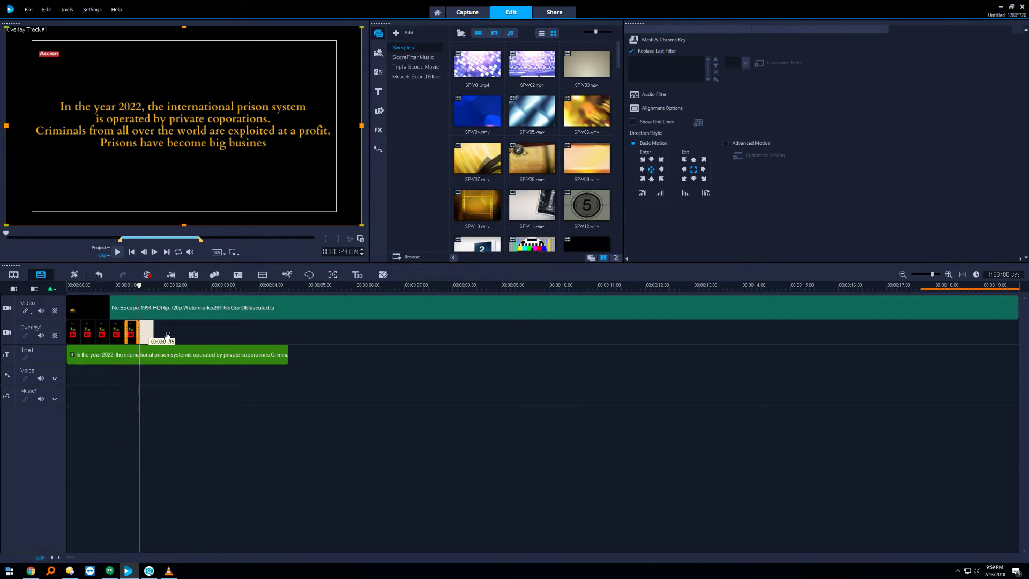
pyautogui.click(157, 335)
pyautogui.hotkey('ctrl', 'v')
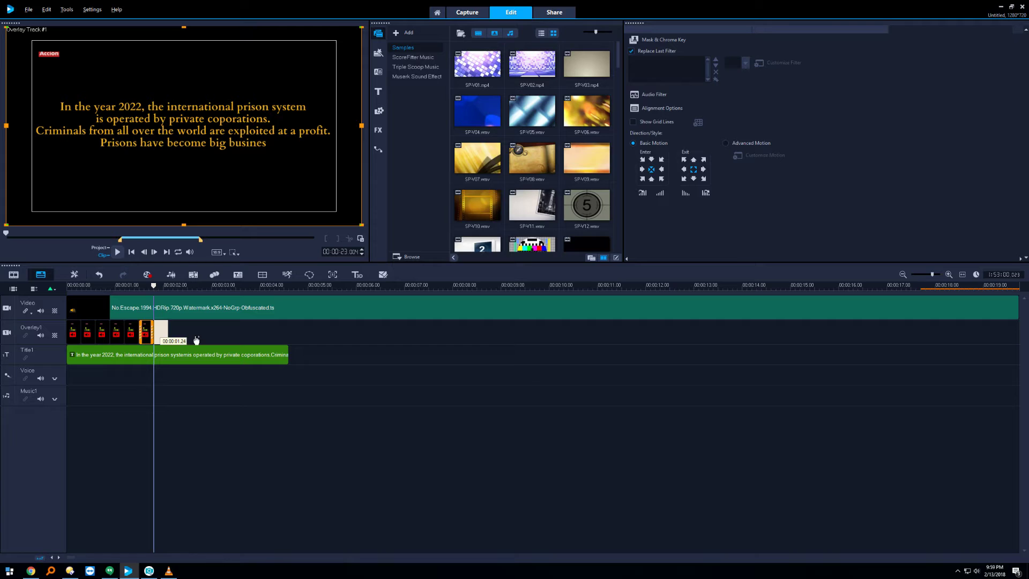
pyautogui.click(197, 339)
pyautogui.hotkey('ctrl', 'v')
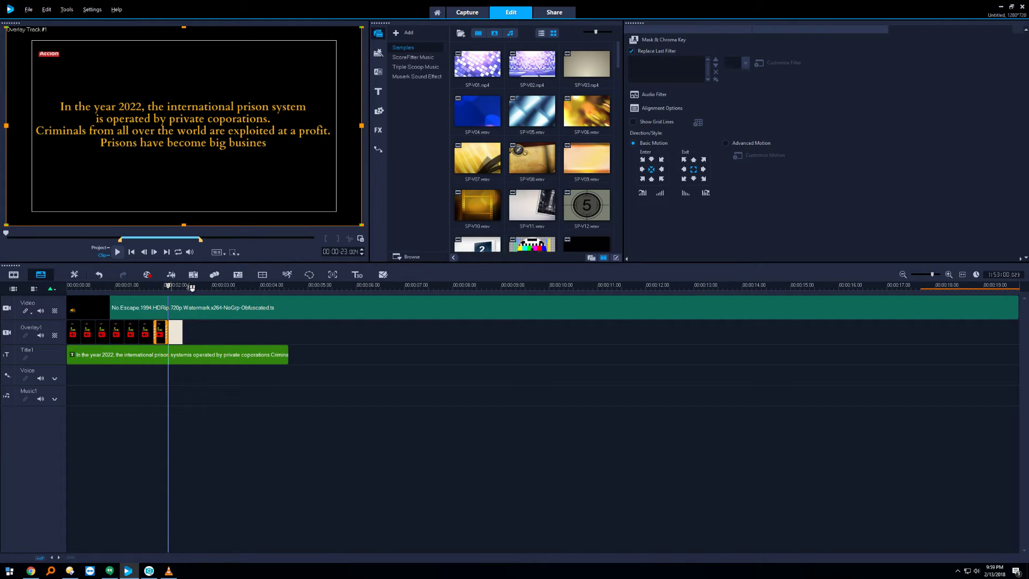
pyautogui.click(192, 288)
pyautogui.moveTo(167, 288); pyautogui.dragTo(717, 312)
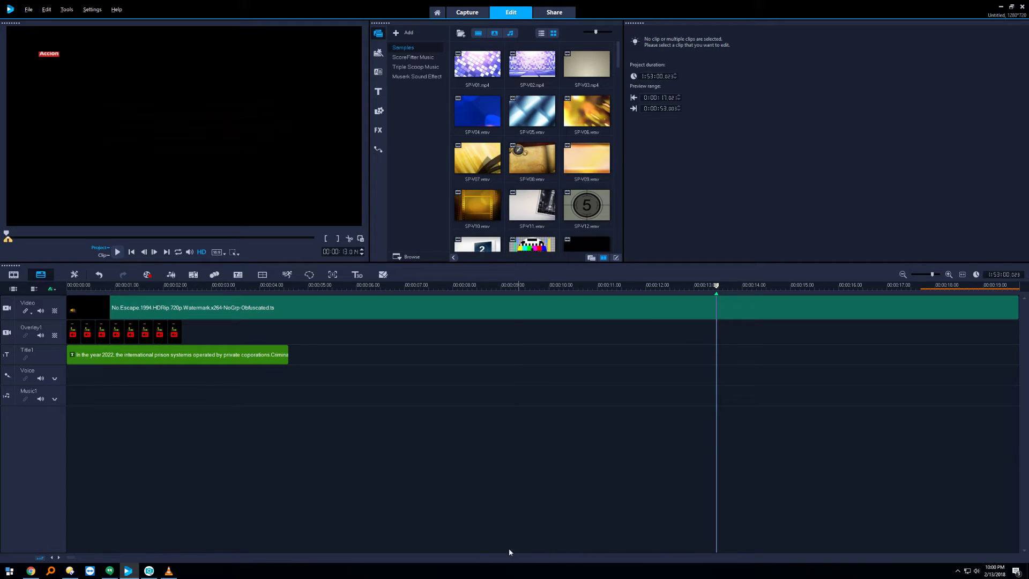
# - Select the eight black patch clips and paste repeated sets of them along Overlay1
pyautogui.click(175, 327)
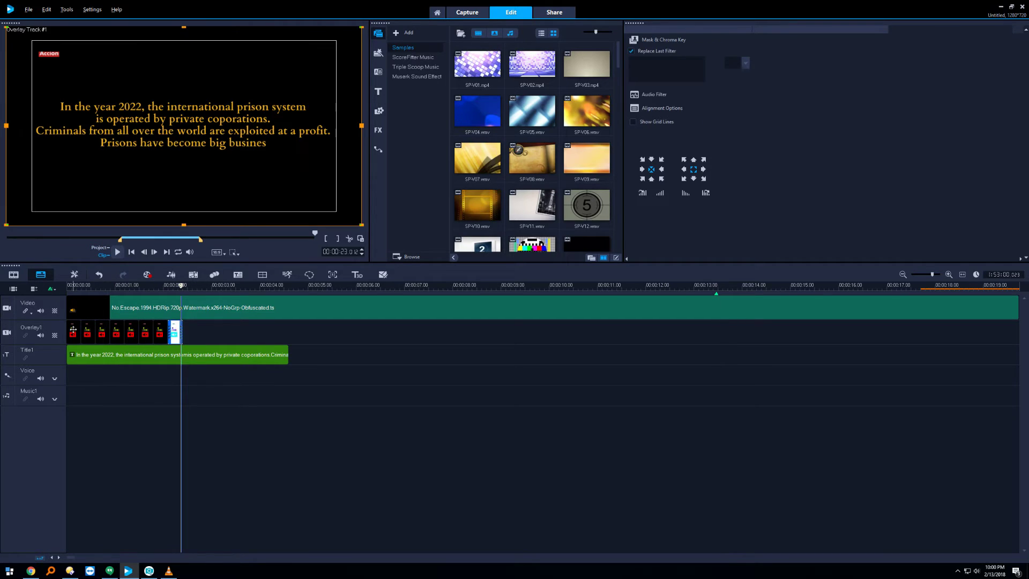
pyautogui.keyDown('shift'); pyautogui.click(72, 328); pyautogui.keyUp('shift')
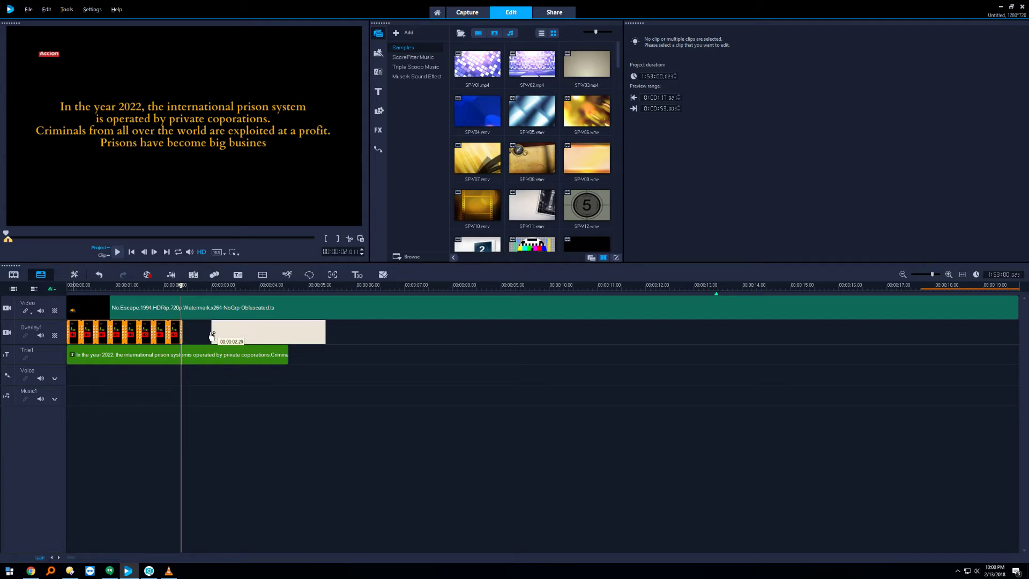
pyautogui.click(304, 336)
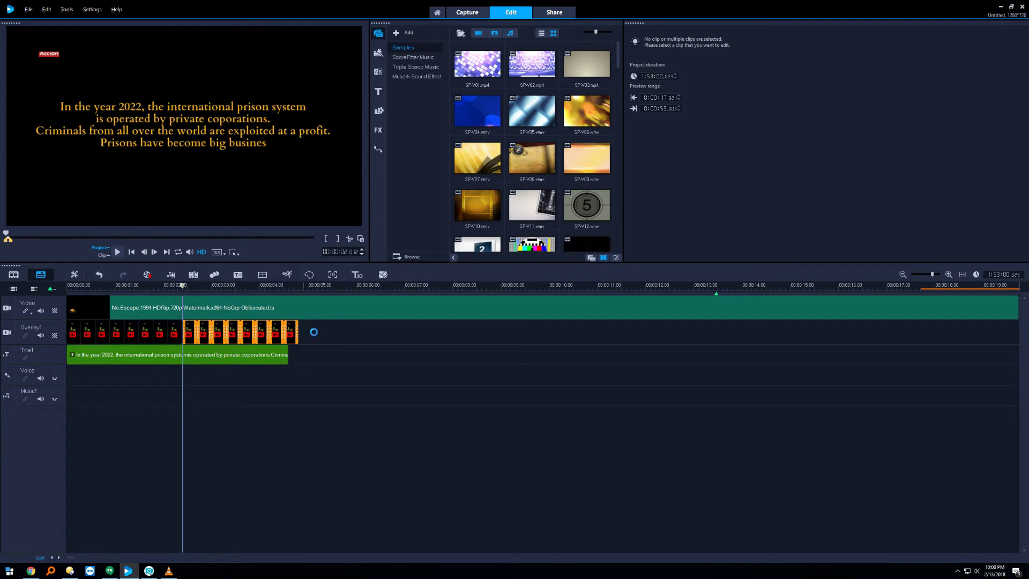
pyautogui.hotkey('ctrl', 'v')
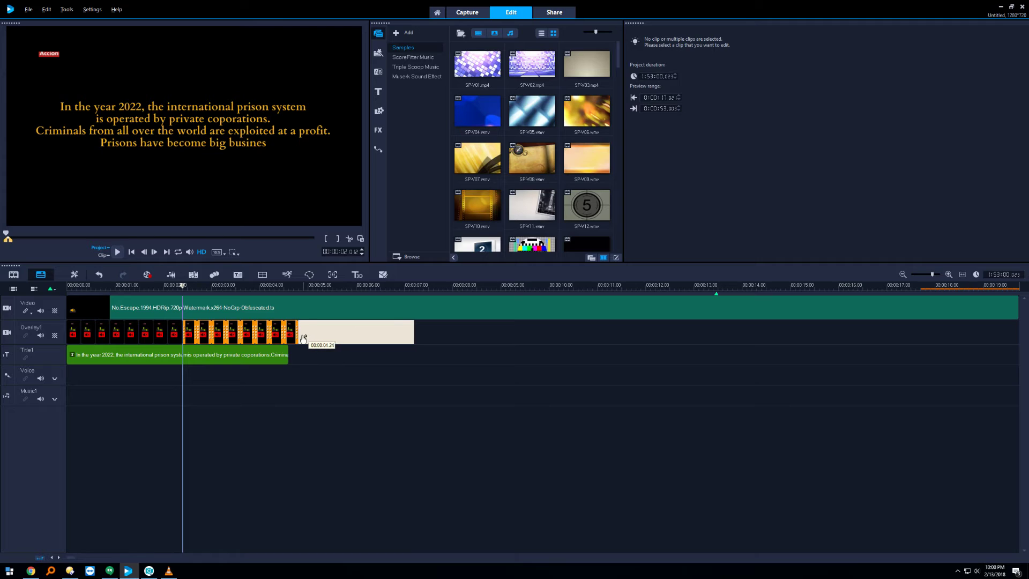
pyautogui.click(333, 336)
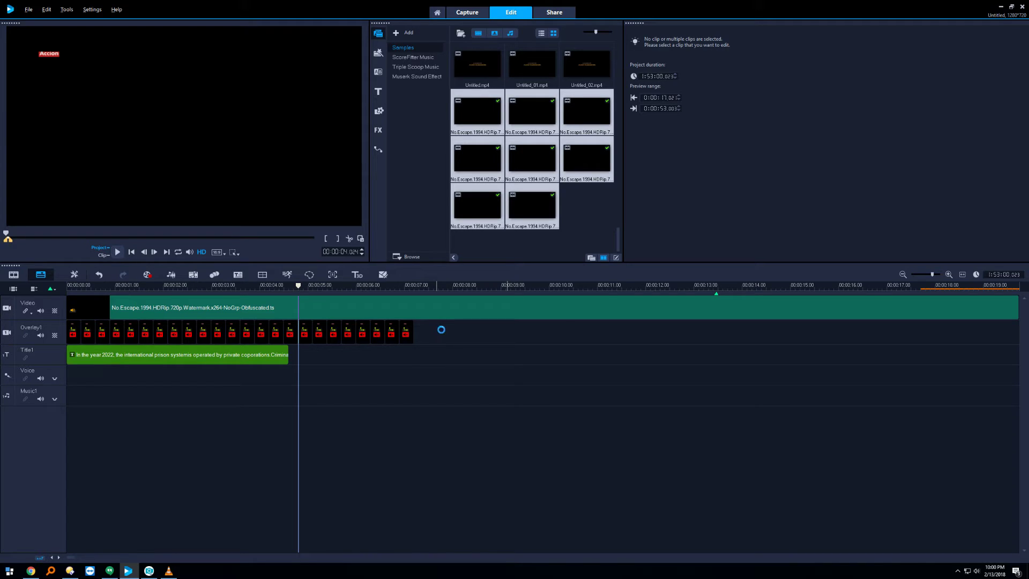
pyautogui.hotkey('ctrl', 'v')
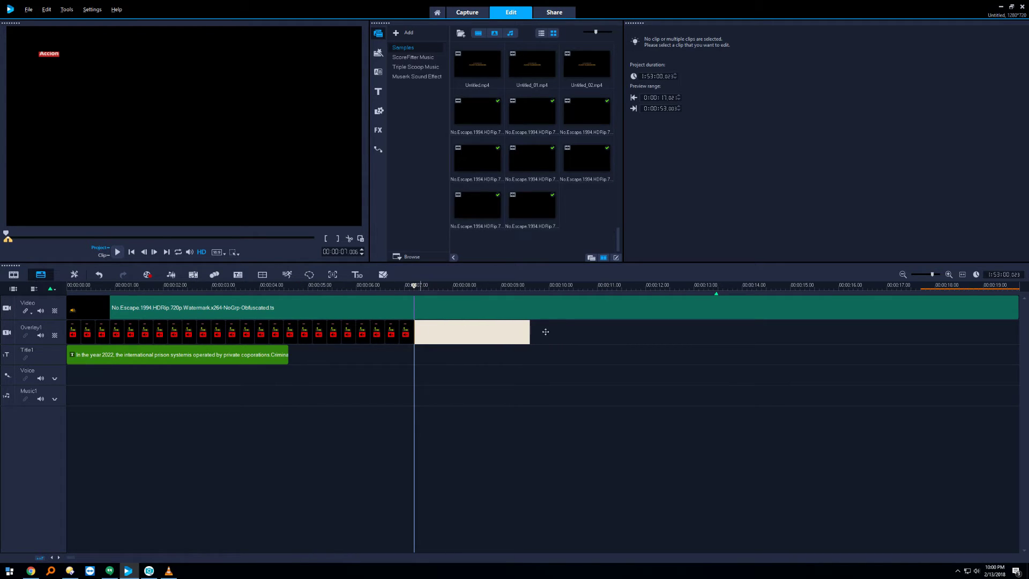
pyautogui.click(551, 331)
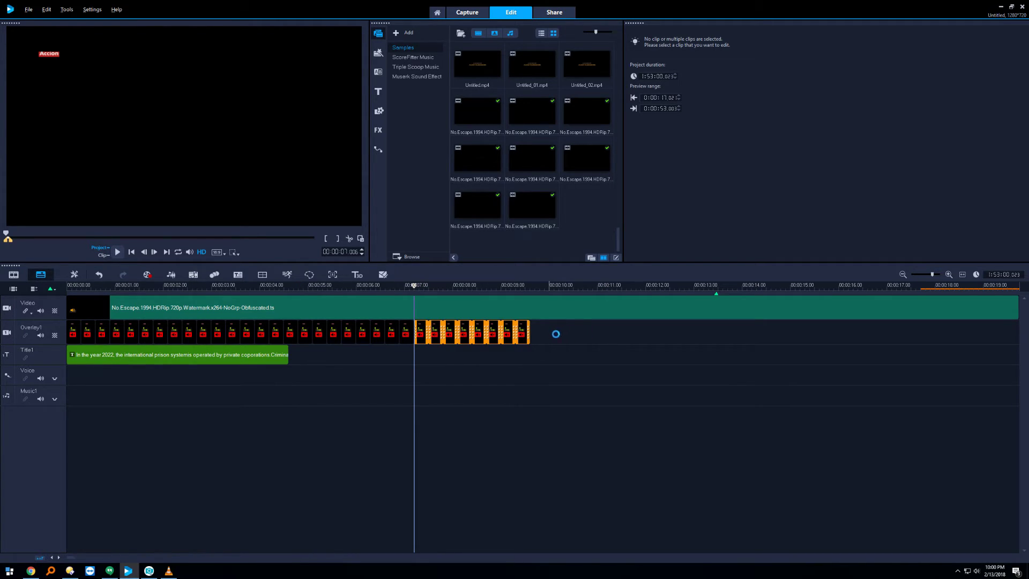
pyautogui.hotkey('ctrl', 'v')
pyautogui.click(630, 332)
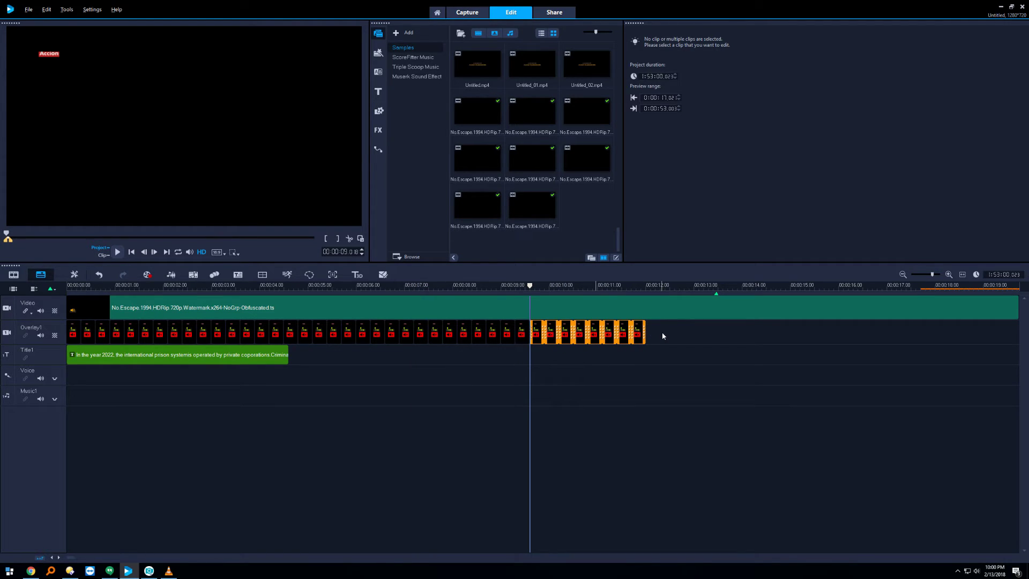
pyautogui.hotkey('ctrl', 'v')
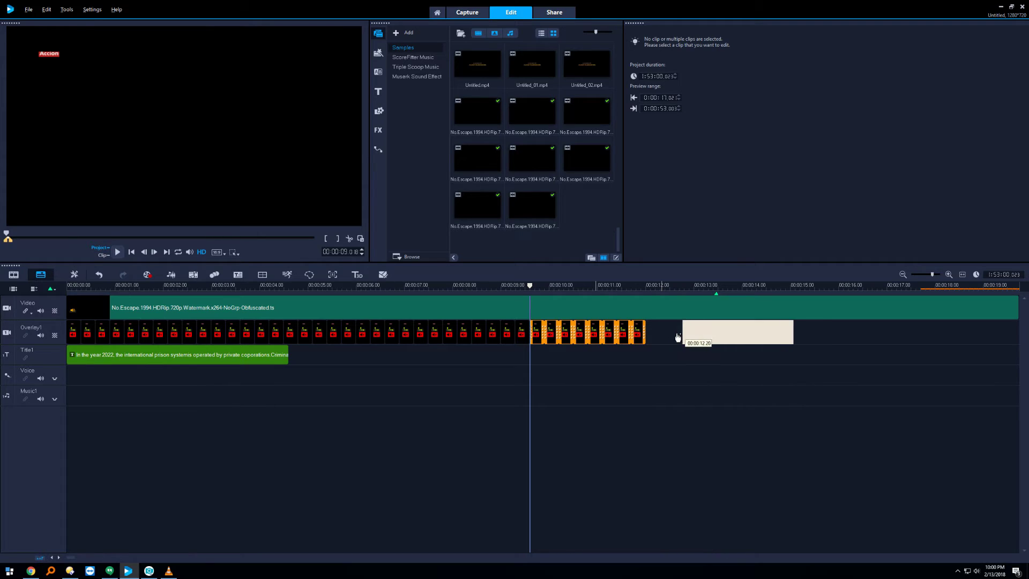
pyautogui.click(653, 337)
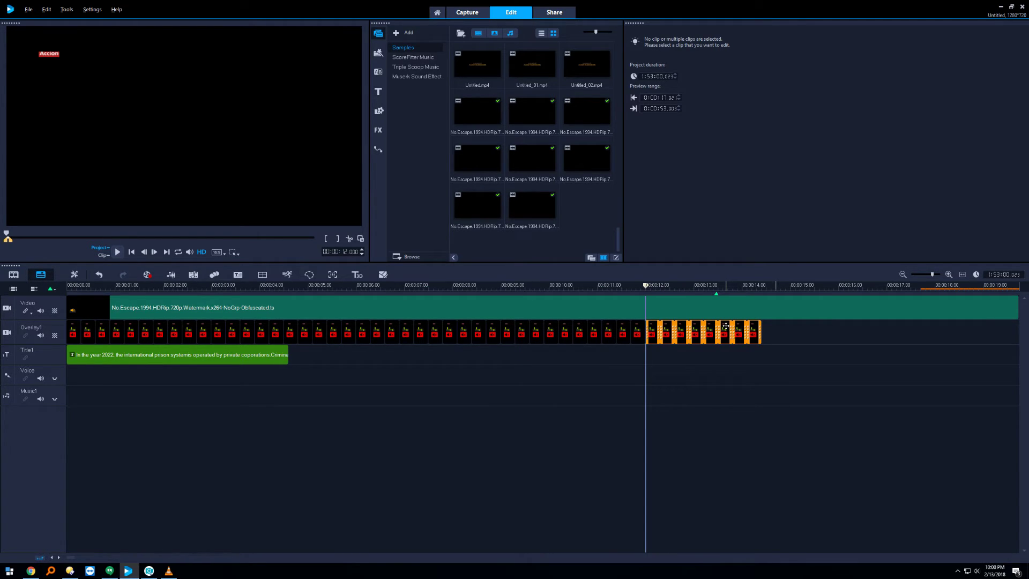
# - Delete the extra patch clip beyond 13 seconds and return to the film's start
pyautogui.click(770, 330)
pyautogui.click(755, 327)
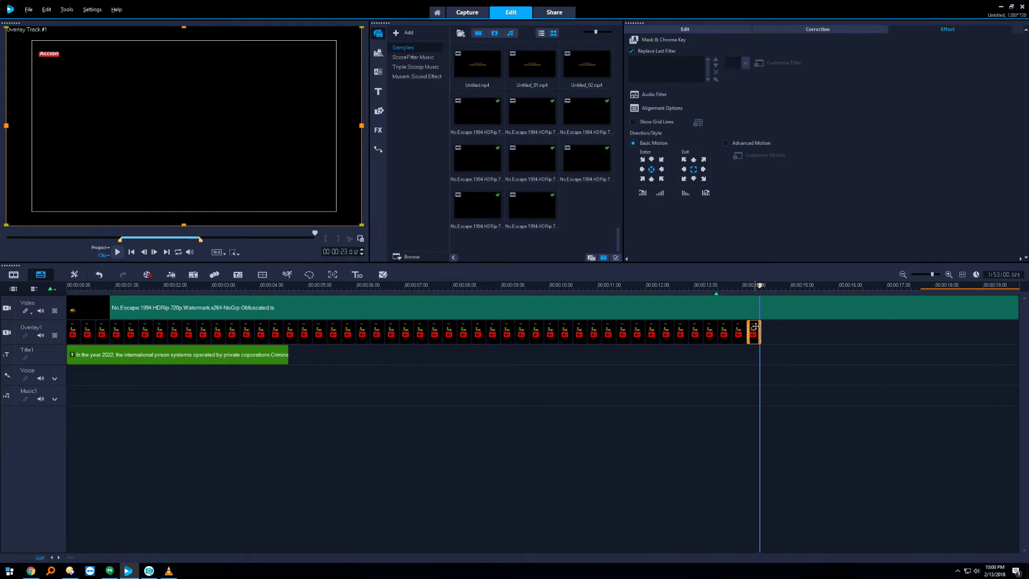
pyautogui.press('Delete')
pyautogui.press('Delete')
pyautogui.press('Delete')
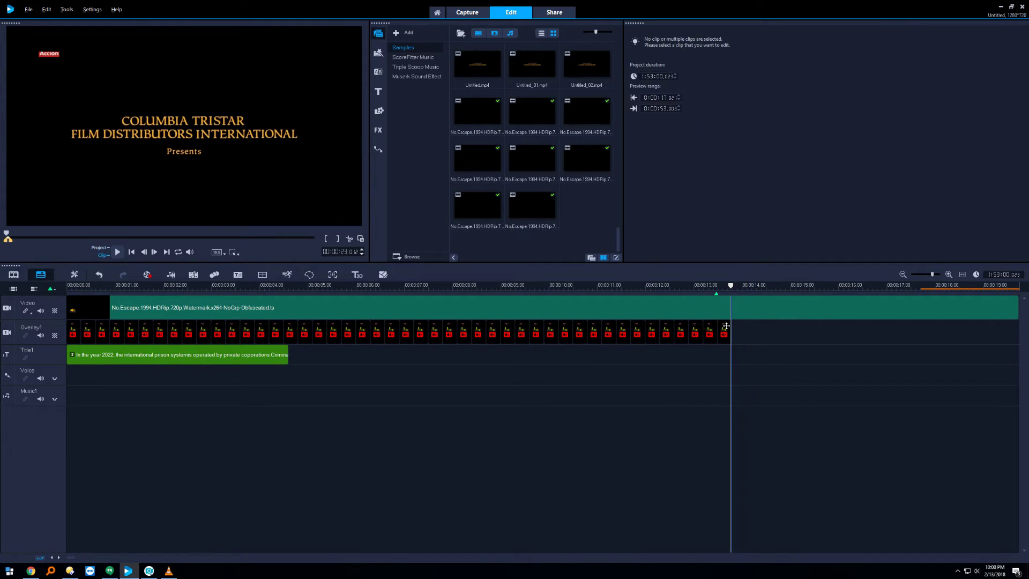
pyautogui.moveTo(732, 287); pyautogui.dragTo(225, 283)
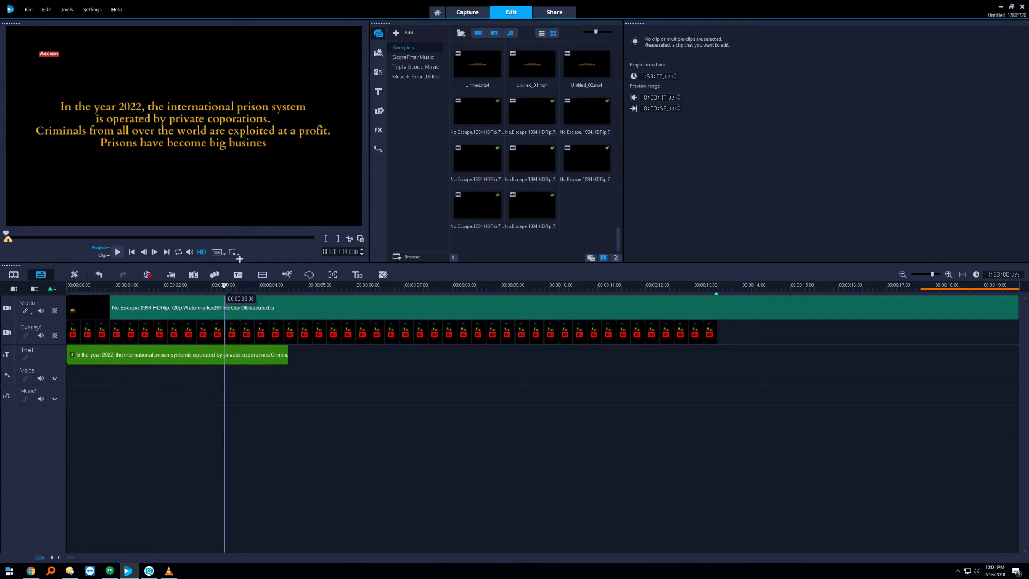
# - Correct 'coporations' to 'corporations' in the intro text and centre the text block
pyautogui.click(194, 364)
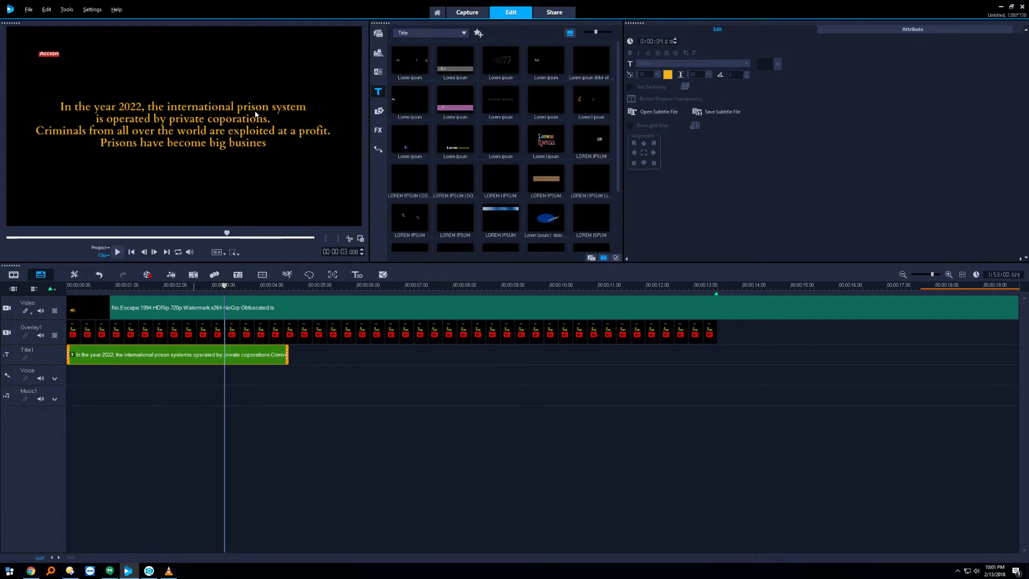
pyautogui.click(221, 126)
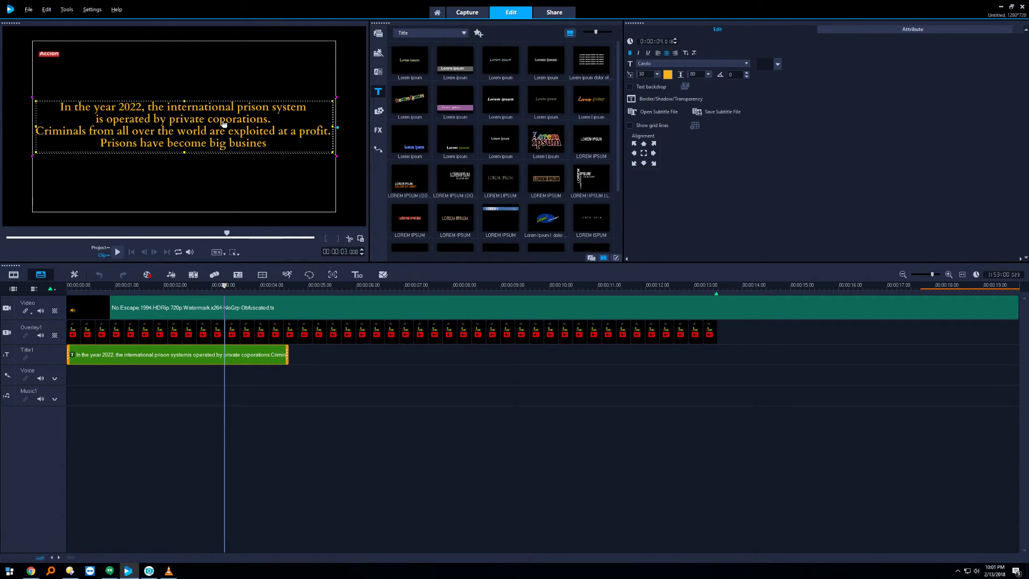
pyautogui.click(219, 122)
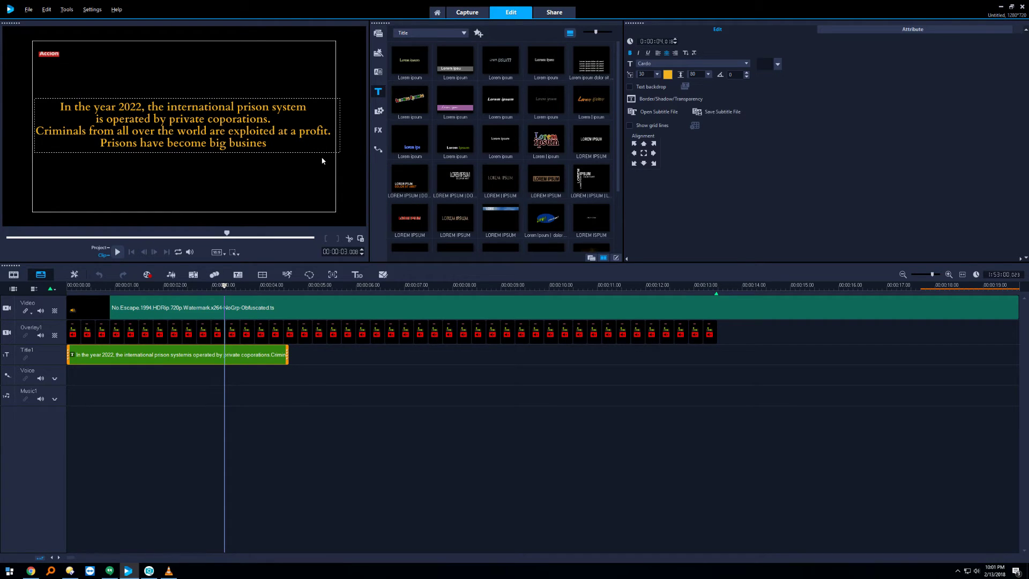
pyautogui.write('r')
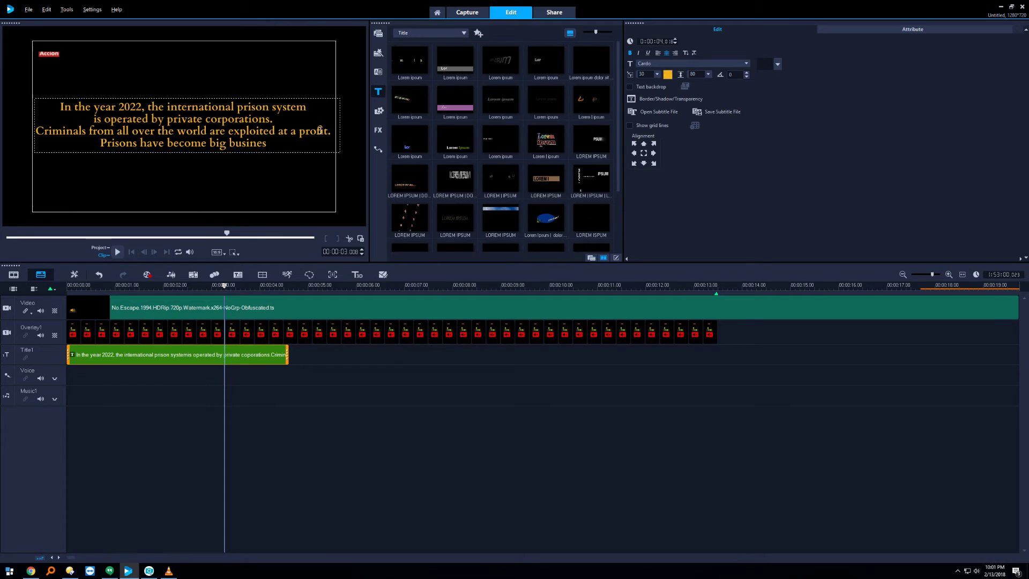
pyautogui.click(206, 177)
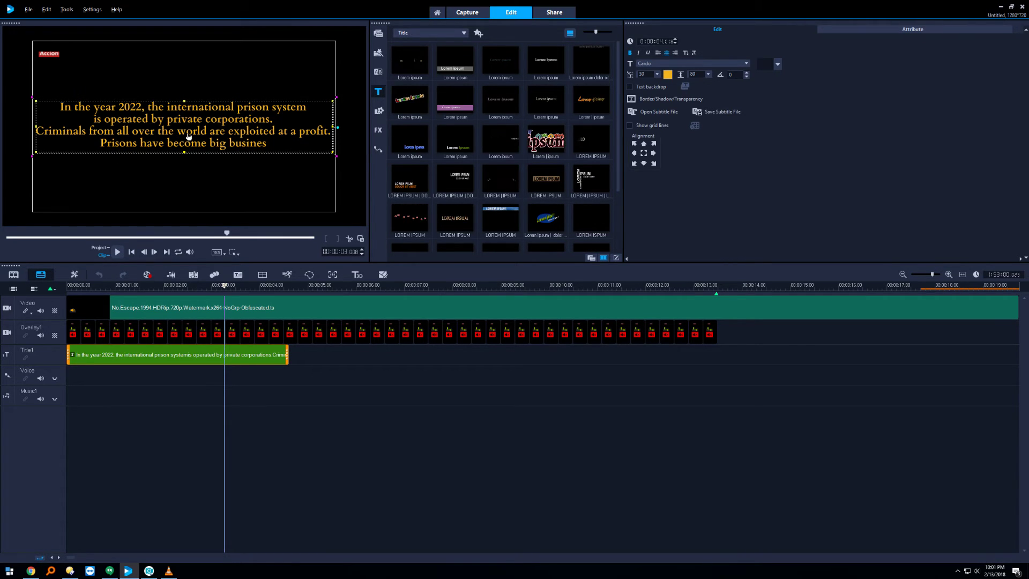
pyautogui.moveTo(188, 137); pyautogui.dragTo(186, 138)
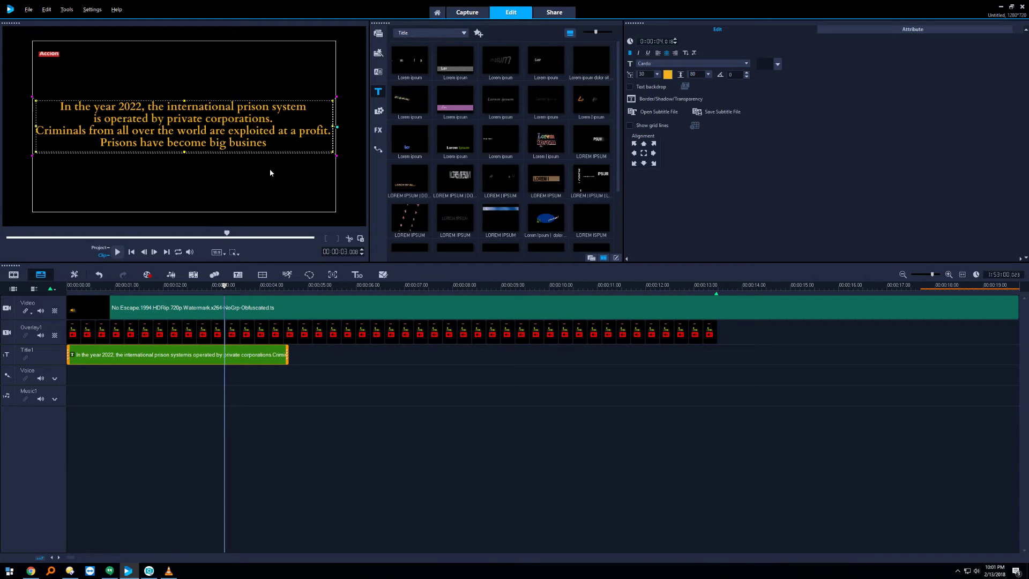
# - Complete the last line so it ends with 'big business.'
pyautogui.click(268, 144)
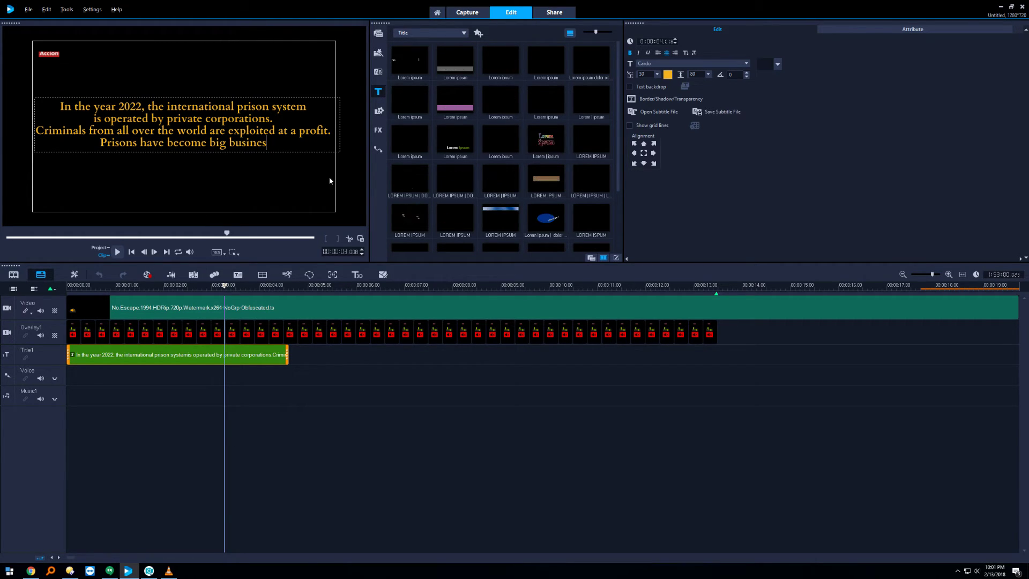
pyautogui.write('s.')
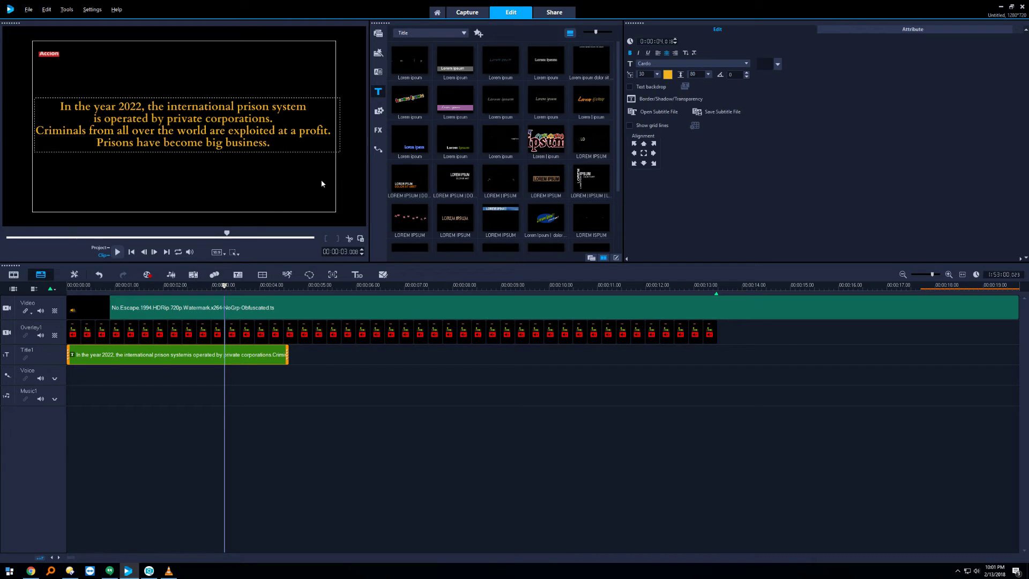
pyautogui.click(320, 179)
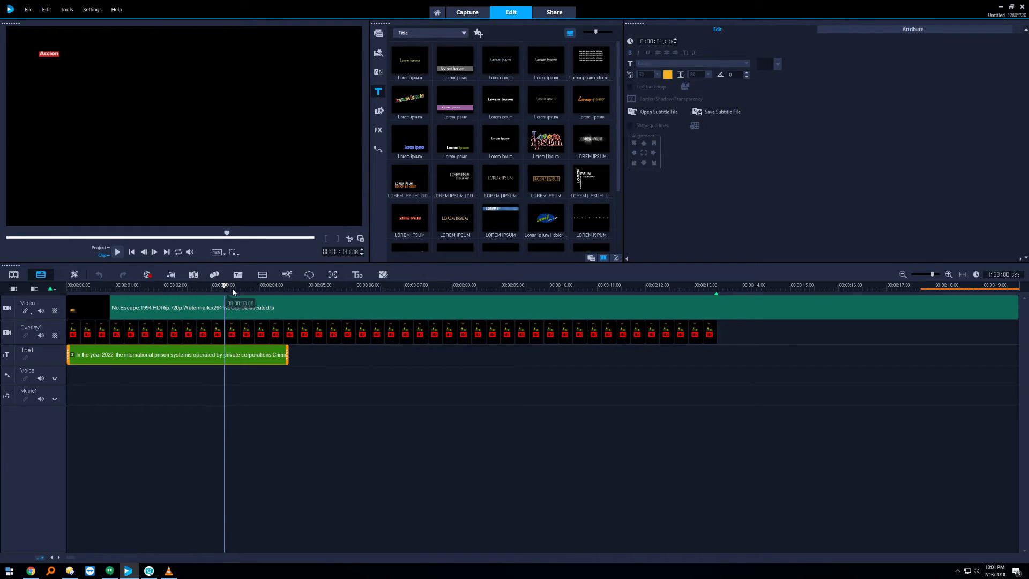
pyautogui.click(248, 285)
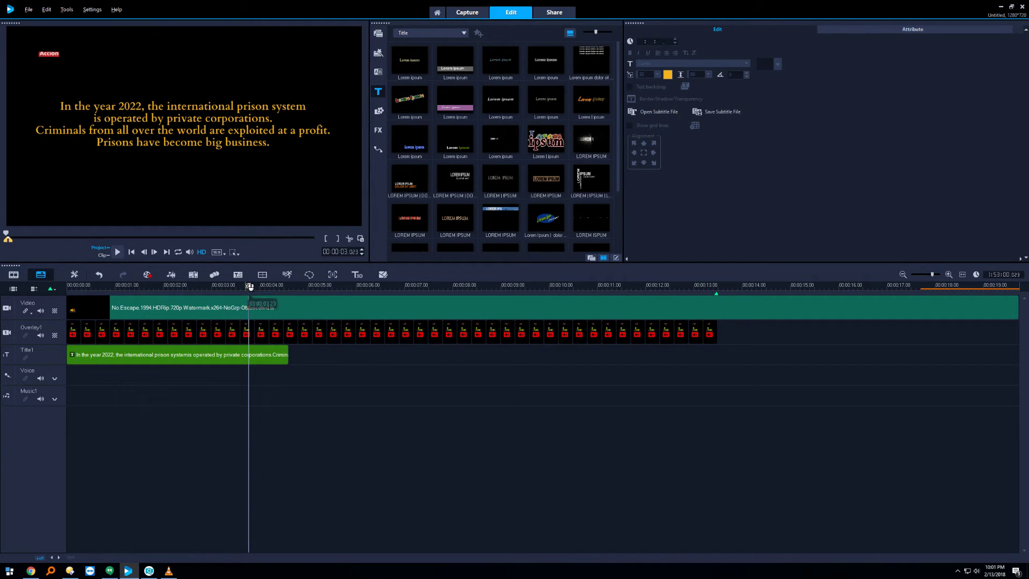
pyautogui.moveTo(250, 286); pyautogui.dragTo(125, 295)
# - Shift the Title1 clip so the intro text starts about 00:00:01.06
pyautogui.click(8, 335)
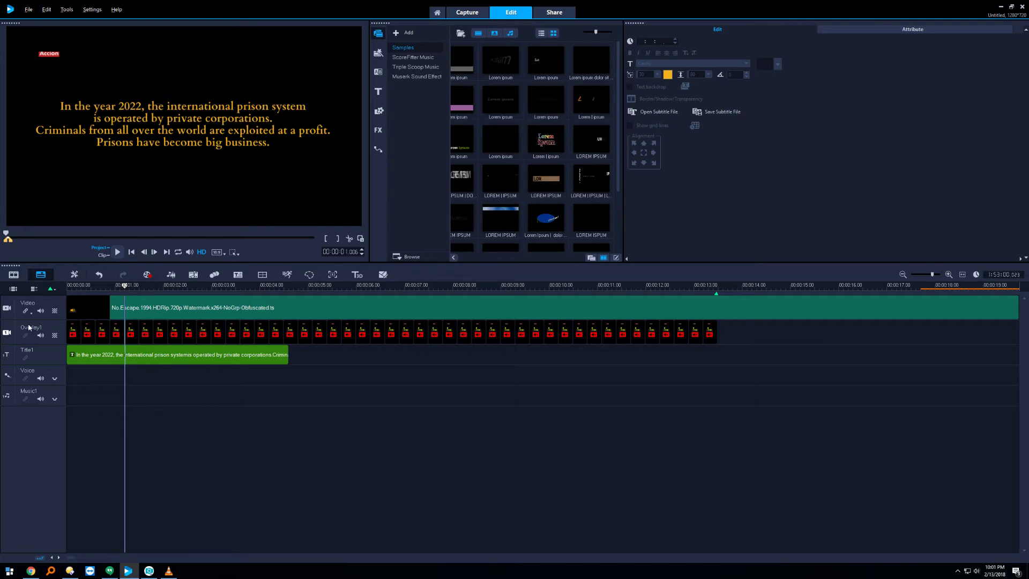
pyautogui.click(124, 286)
pyautogui.moveTo(123, 286)
pyautogui.mouseDown()
pyautogui.moveTo(78, 286)
pyautogui.moveTo(140, 286)
pyautogui.moveTo(127, 292)
pyautogui.mouseUp()
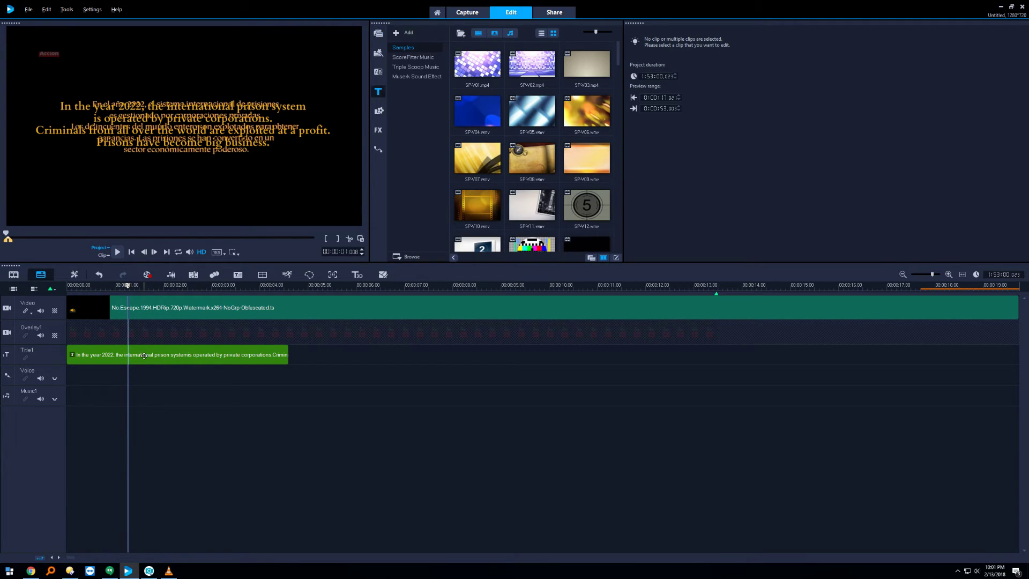
pyautogui.click(144, 356)
pyautogui.moveTo(143, 356); pyautogui.dragTo(205, 357)
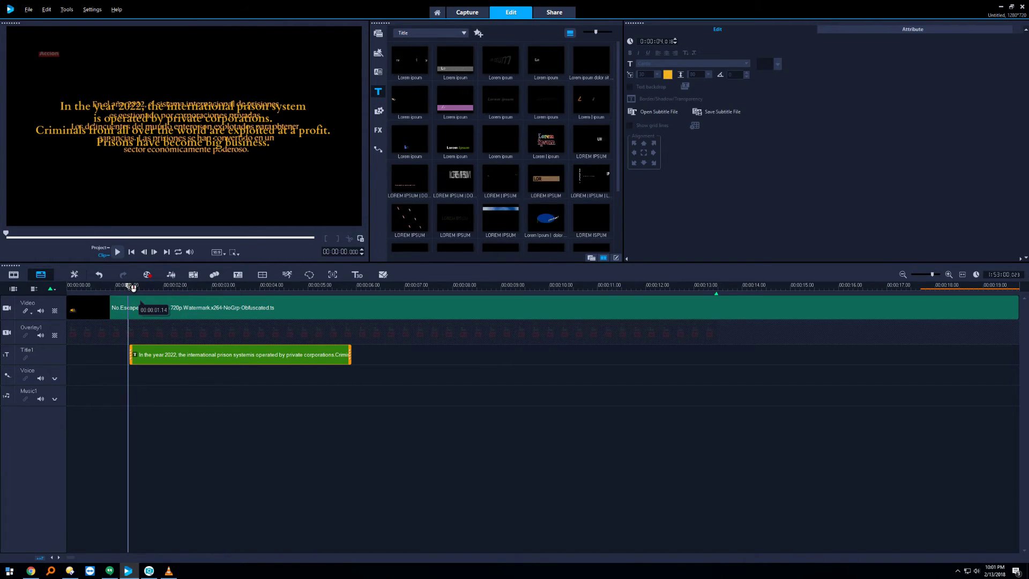
pyautogui.moveTo(132, 287); pyautogui.dragTo(73, 302)
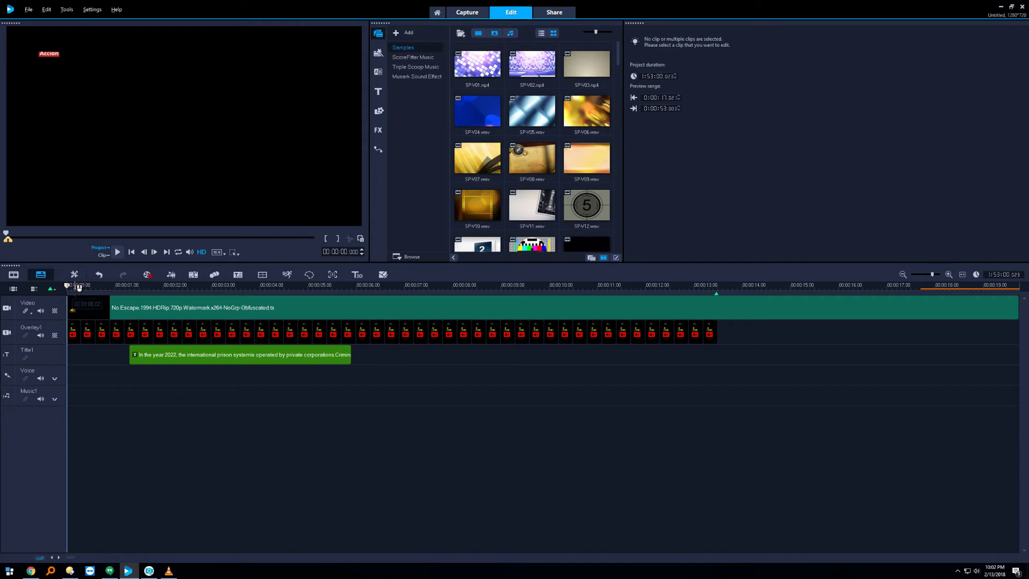
pyautogui.moveTo(79, 288); pyautogui.dragTo(309, 301)
# - Extend the Title1 clip's end to about 00:00:13, matching the overlay patches
pyautogui.click(332, 355)
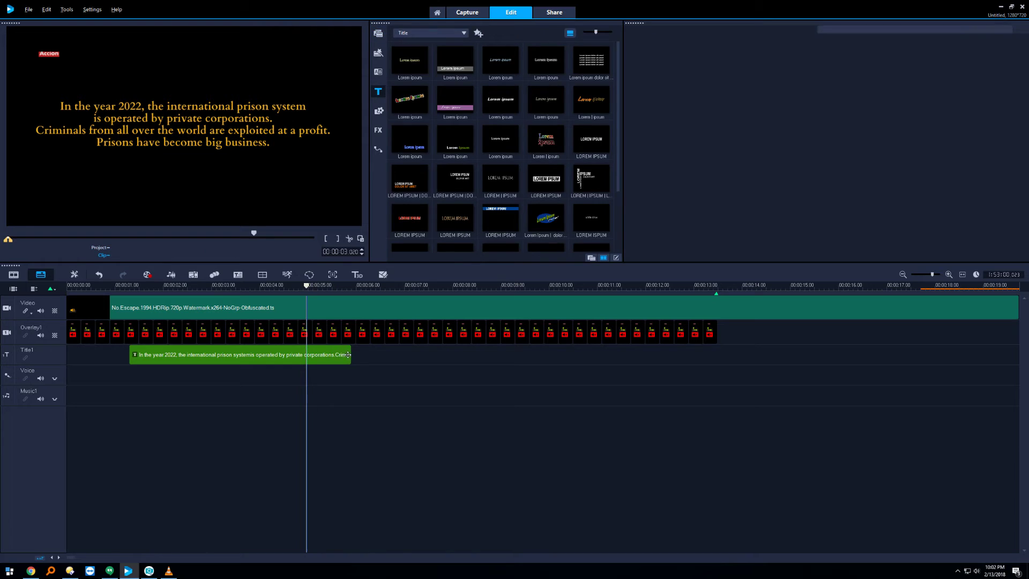
pyautogui.moveTo(350, 354); pyautogui.dragTo(716, 353)
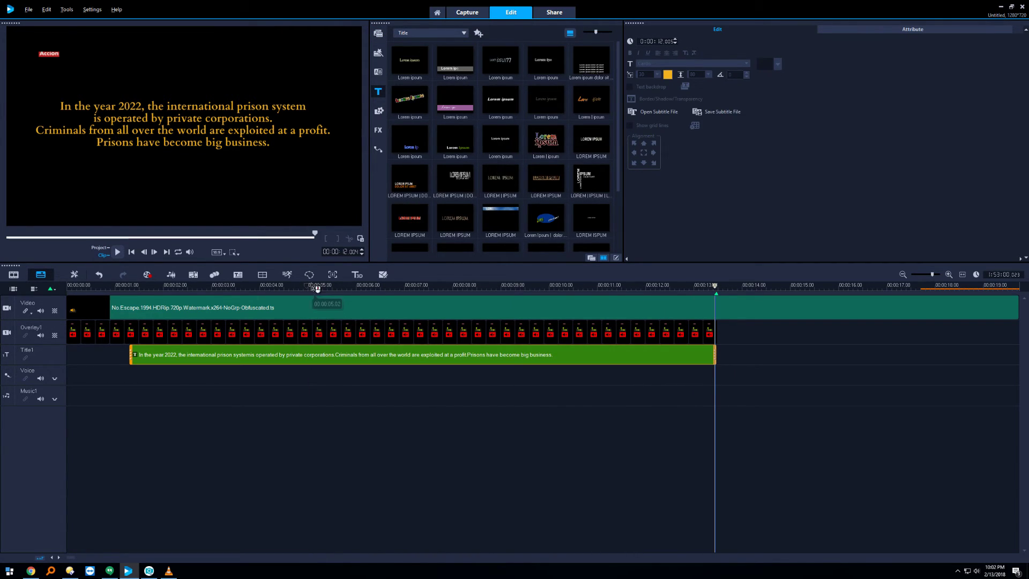
pyautogui.click(309, 286)
pyautogui.moveTo(352, 291); pyautogui.dragTo(766, 291)
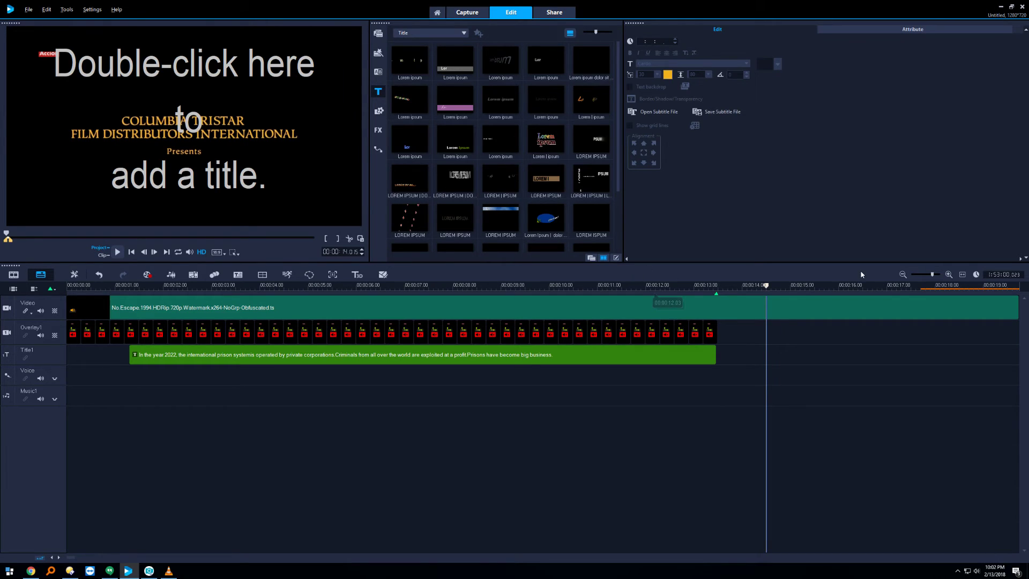
# - In the Share workspace with MPEG-4 selected, rewind the preview to the very start
pyautogui.click(6, 248)
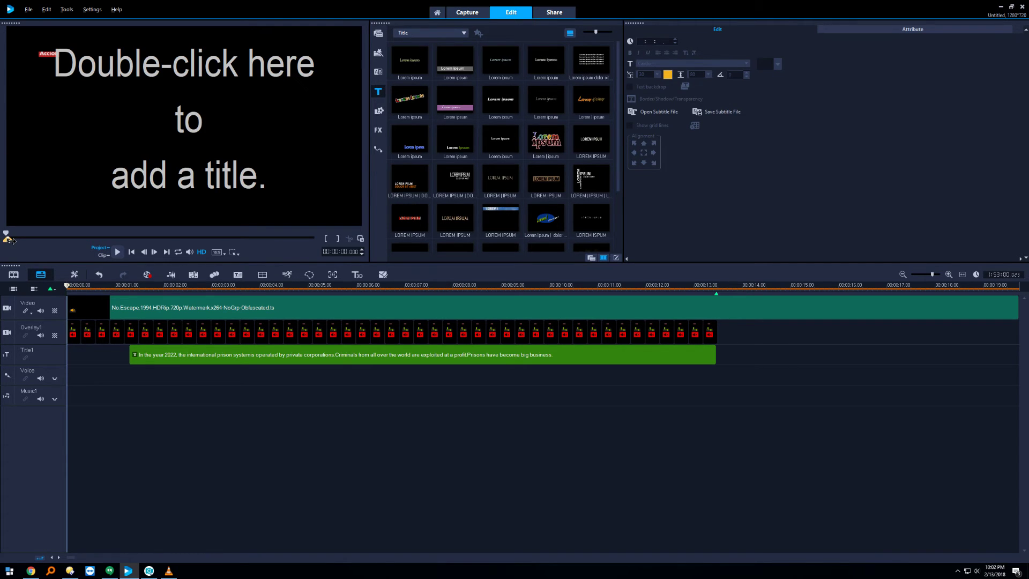
pyautogui.click(9, 238)
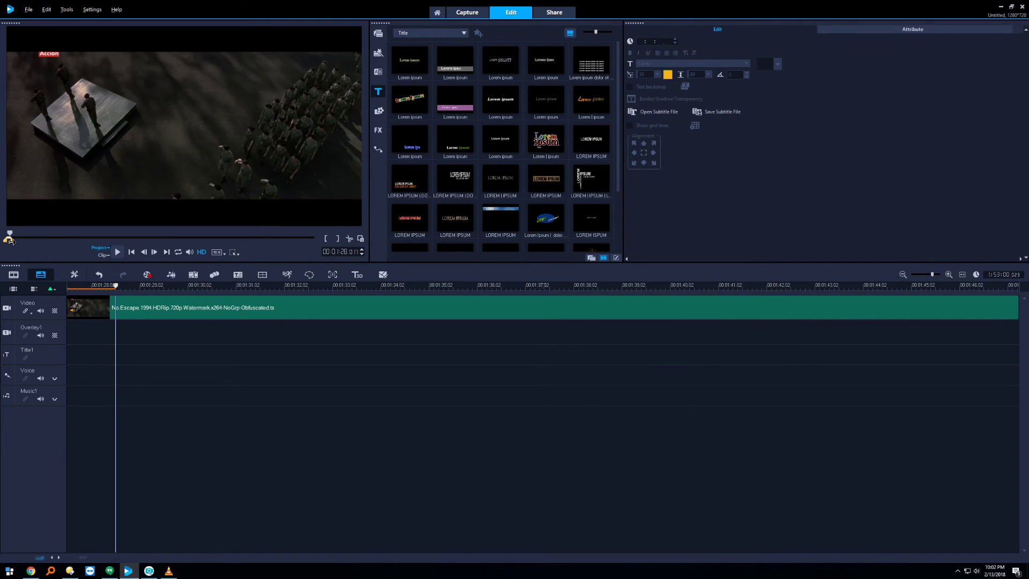
pyautogui.moveTo(10, 240); pyautogui.dragTo(9, 240)
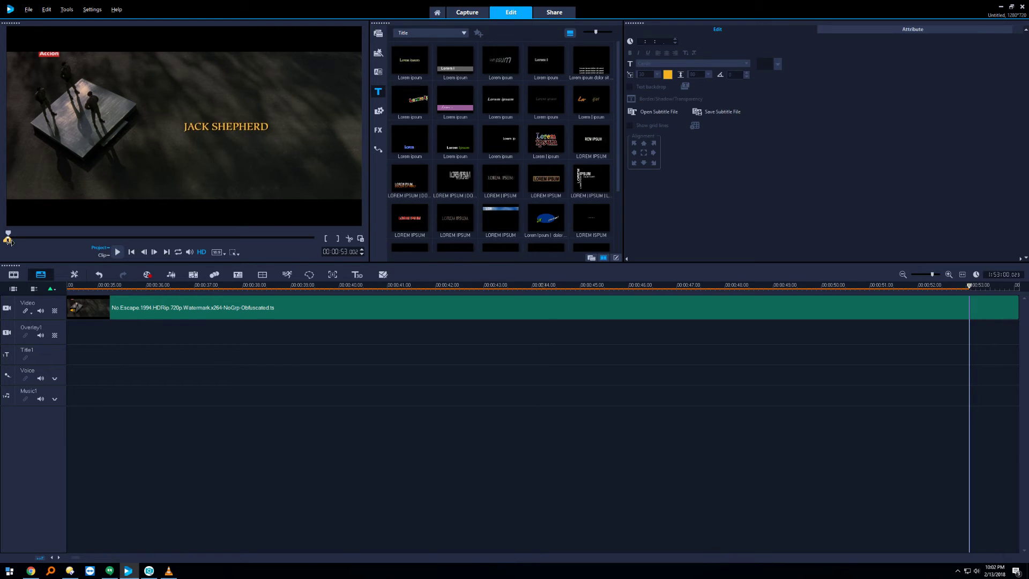
pyautogui.click(560, 14)
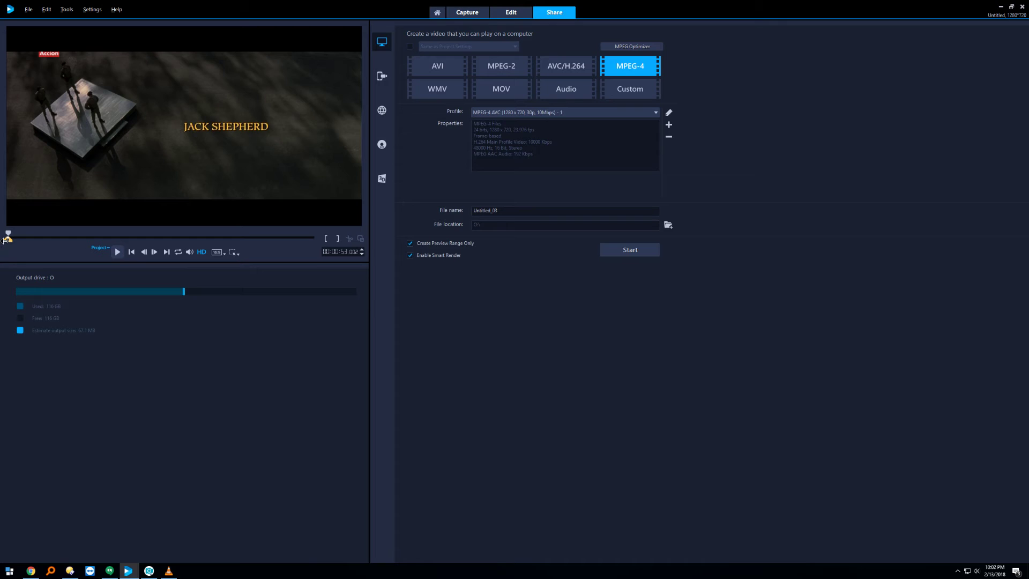
pyautogui.moveTo(4, 240); pyautogui.dragTo(9, 244)
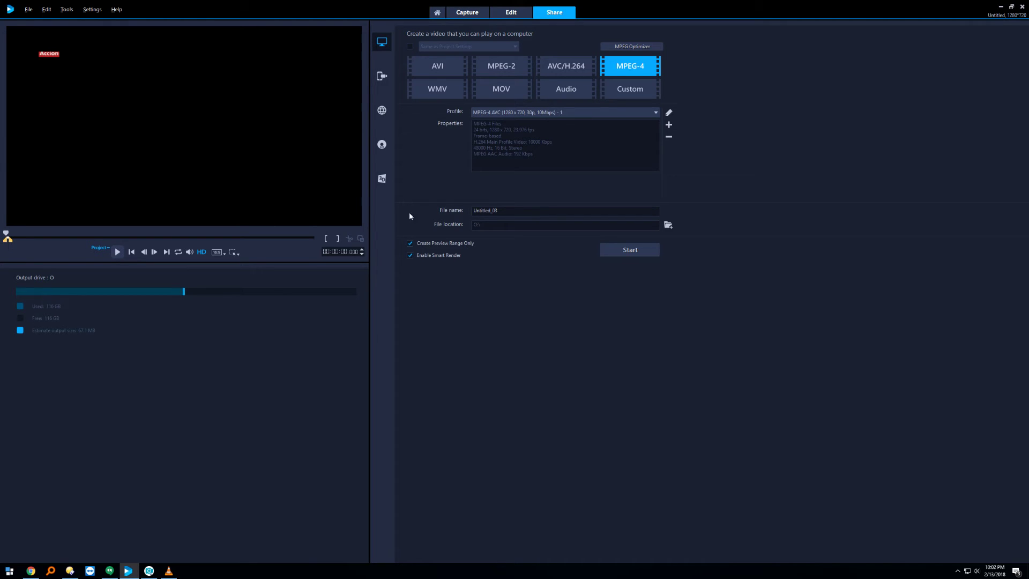
# - Render the project to Untitled_03.mp4 and acknowledge the render-complete message
pyautogui.click(625, 252)
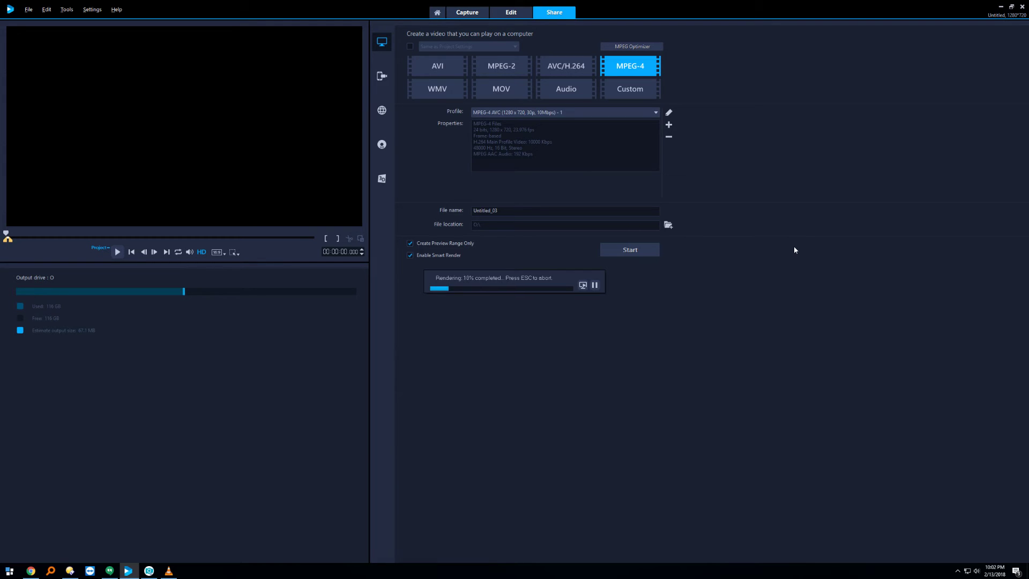
pyautogui.hotkey('alt', 'Tab')
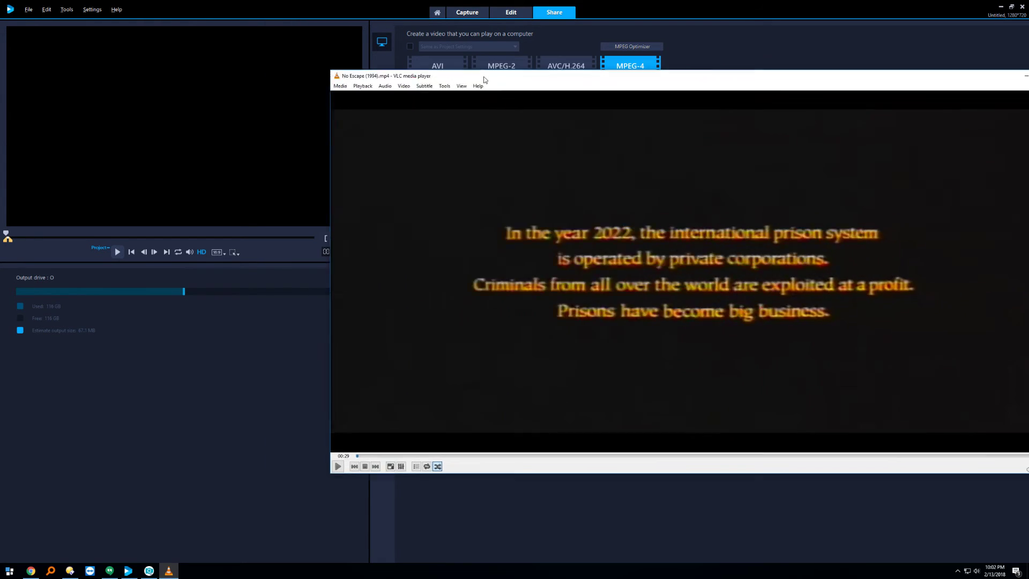
pyautogui.moveTo(487, 74); pyautogui.dragTo(220, 90)
pyautogui.hotkey('alt', 'Tab')
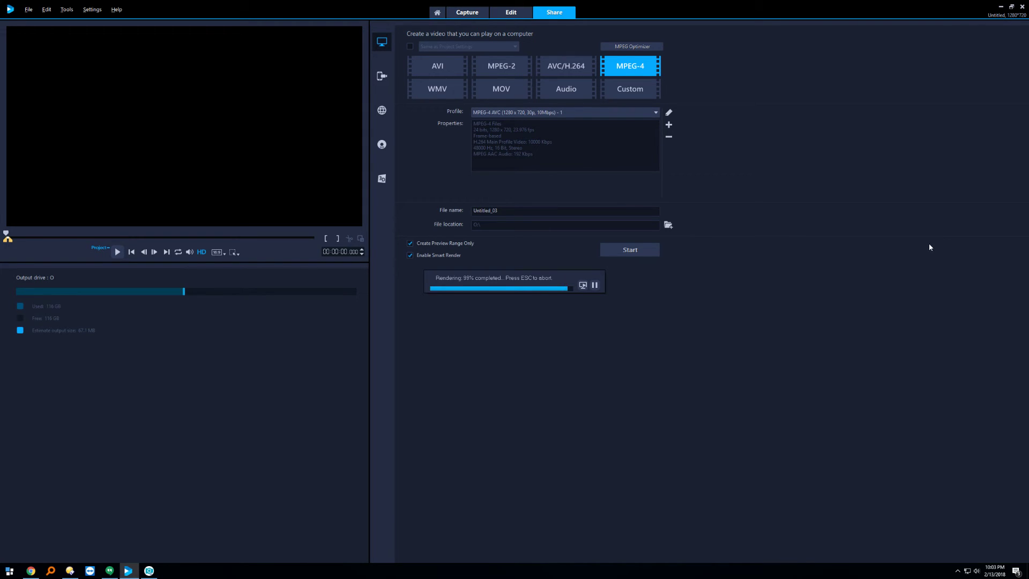
pyautogui.click(521, 295)
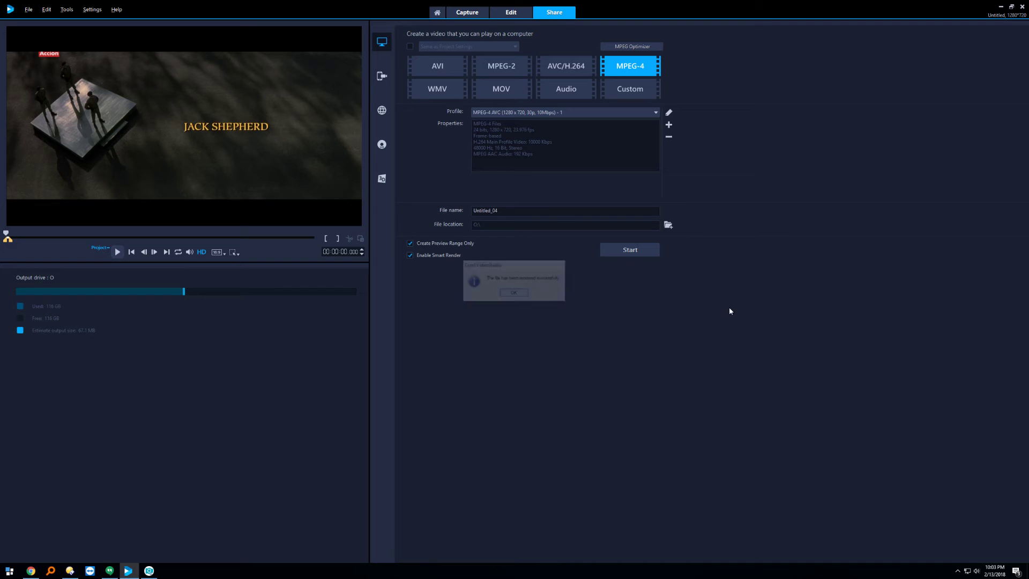
pyautogui.click(70, 570)
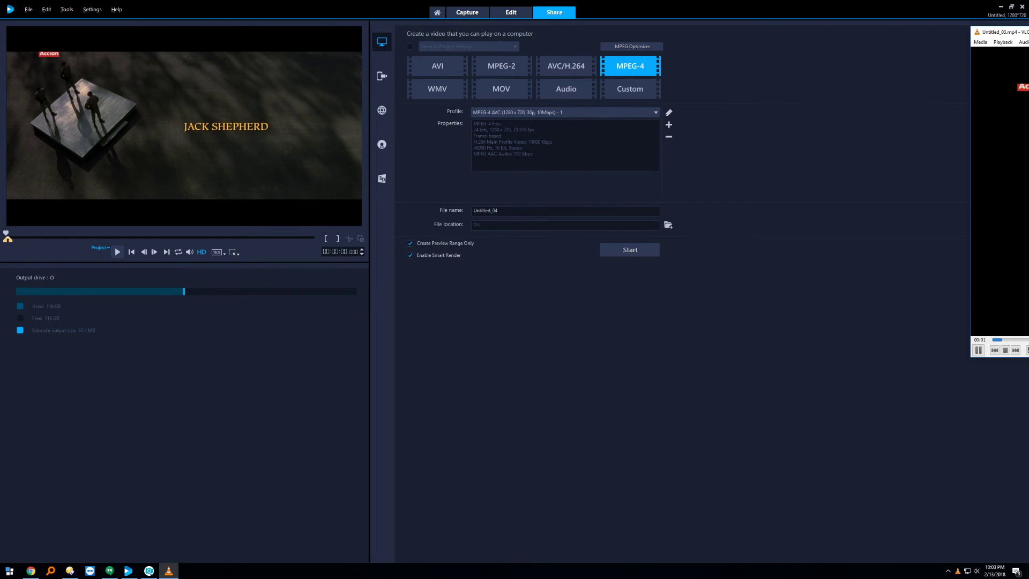
pyautogui.doubleClick(616, 114)
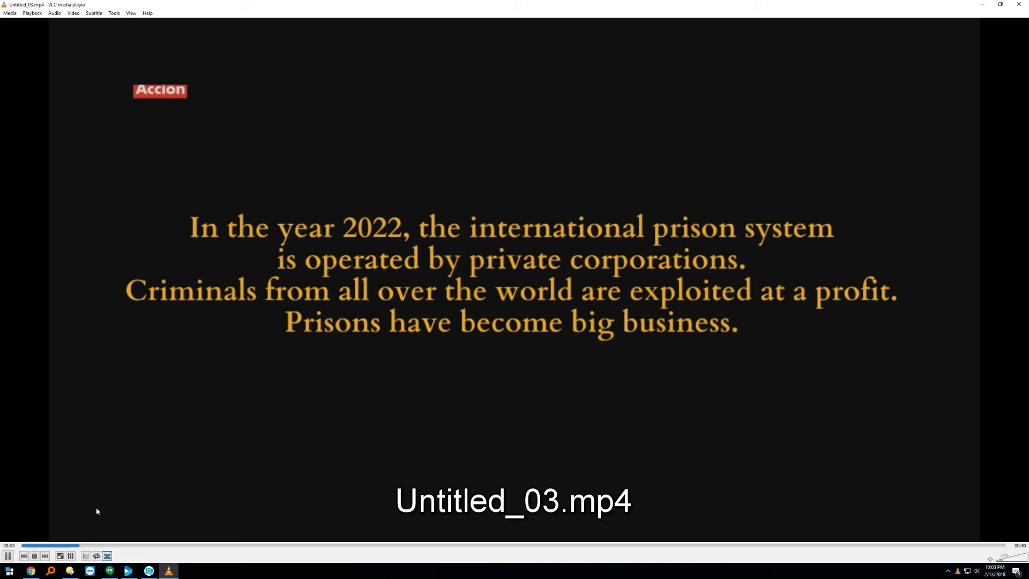
pyautogui.click(34, 556)
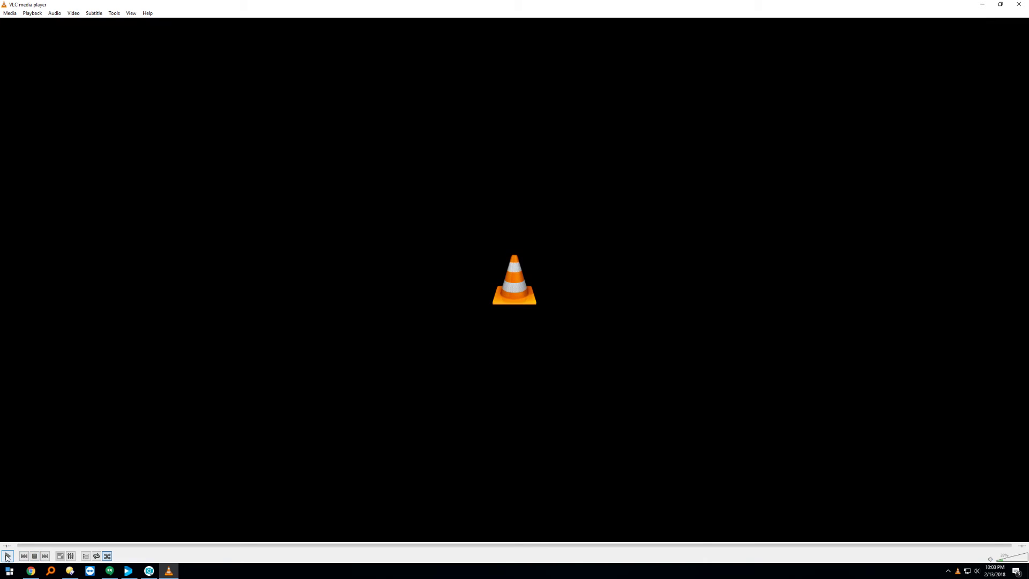
pyautogui.click(8, 556)
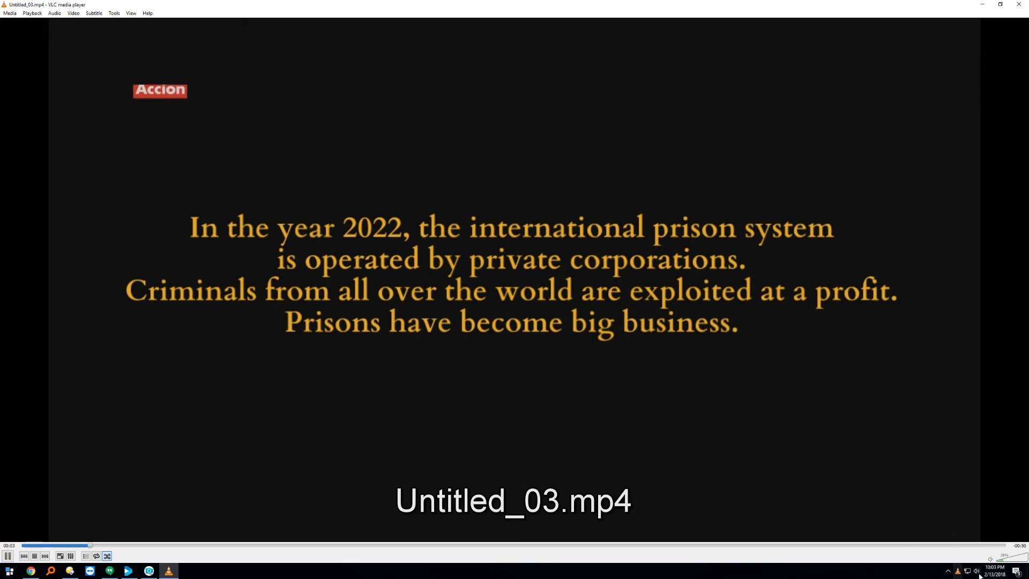
pyautogui.click(1012, 562)
pyautogui.click(1020, 563)
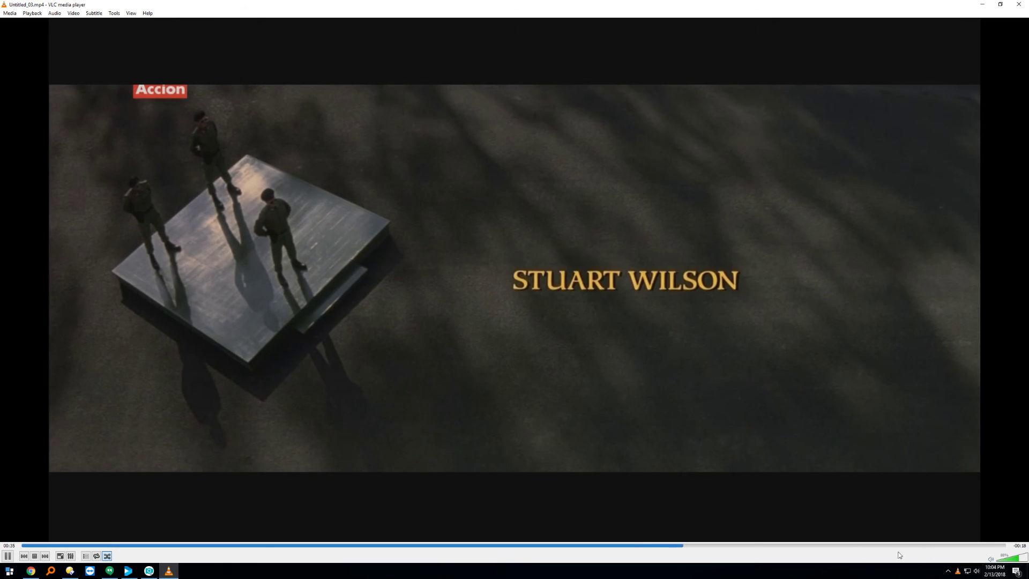
pyautogui.click(658, 545)
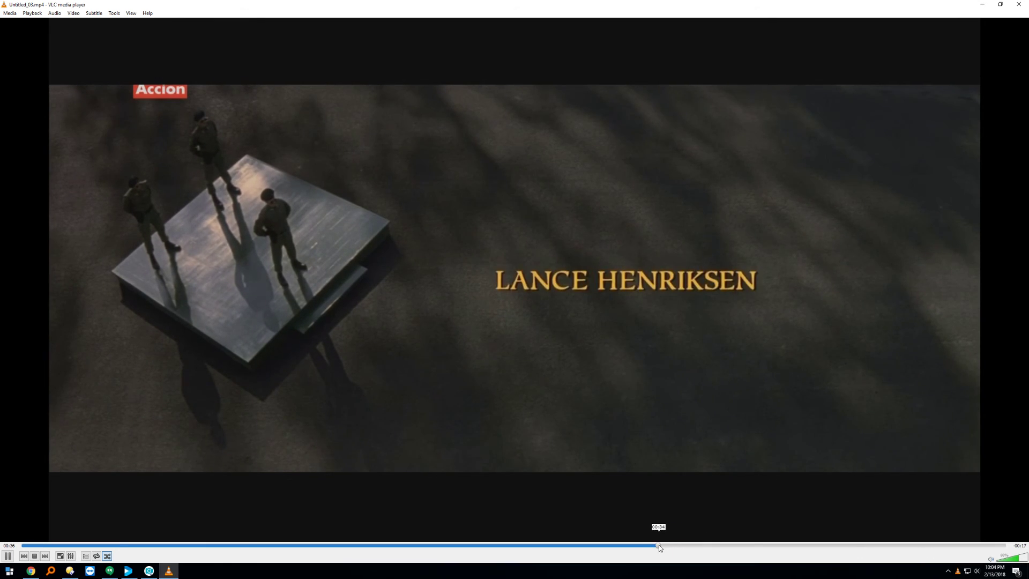
pyautogui.click(594, 546)
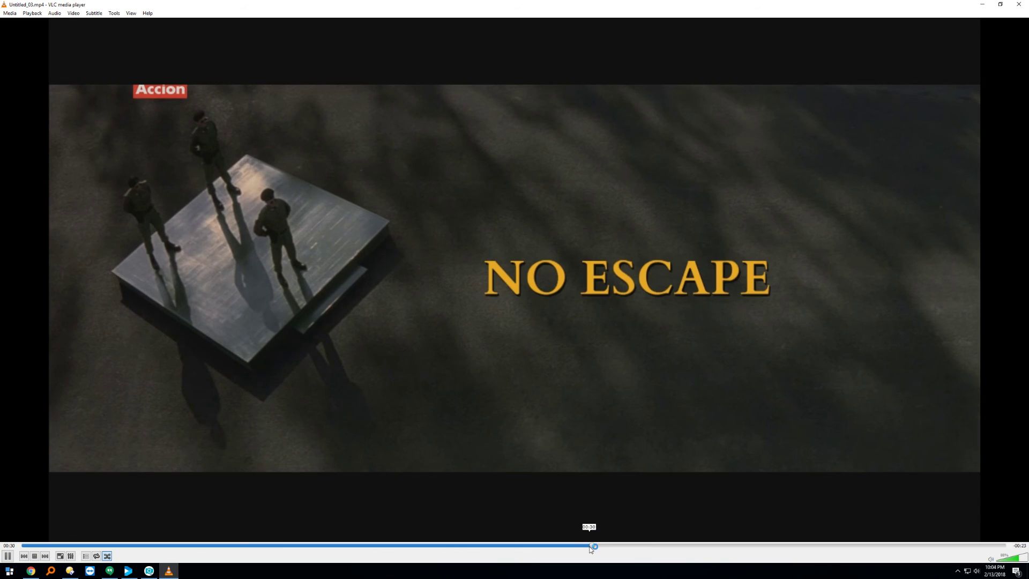
pyautogui.click(9, 556)
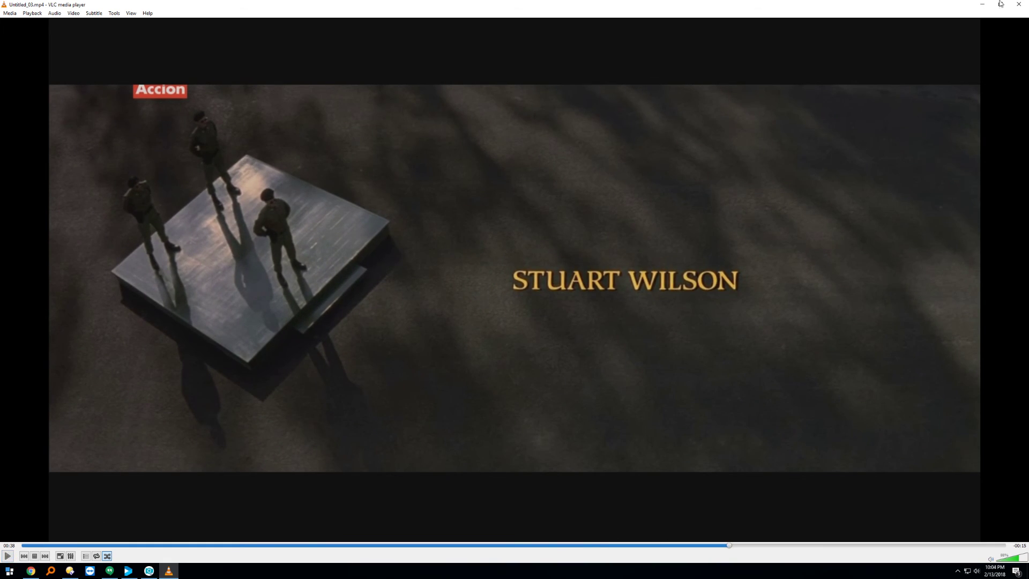
pyautogui.click(982, 4)
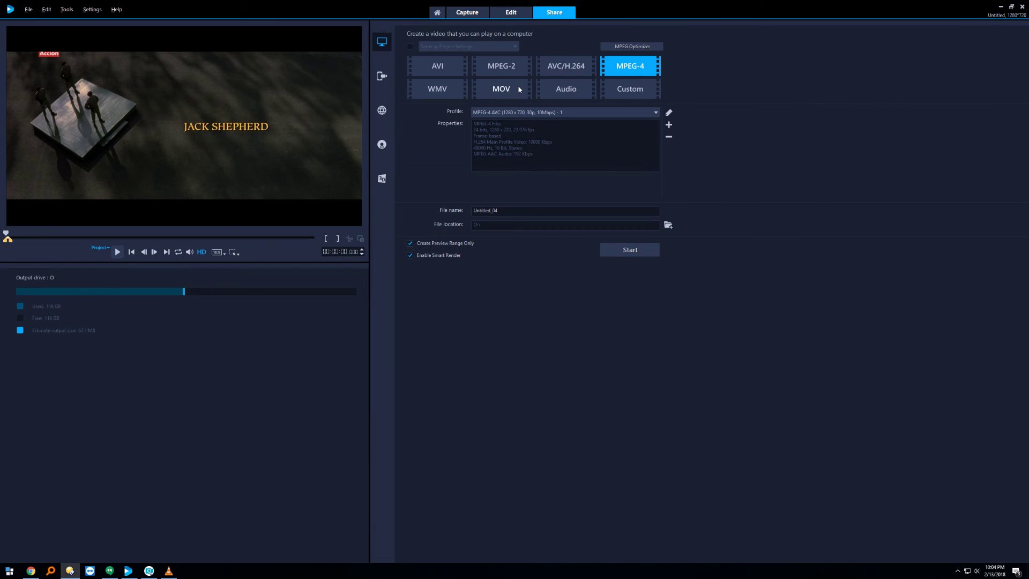
pyautogui.click(525, 13)
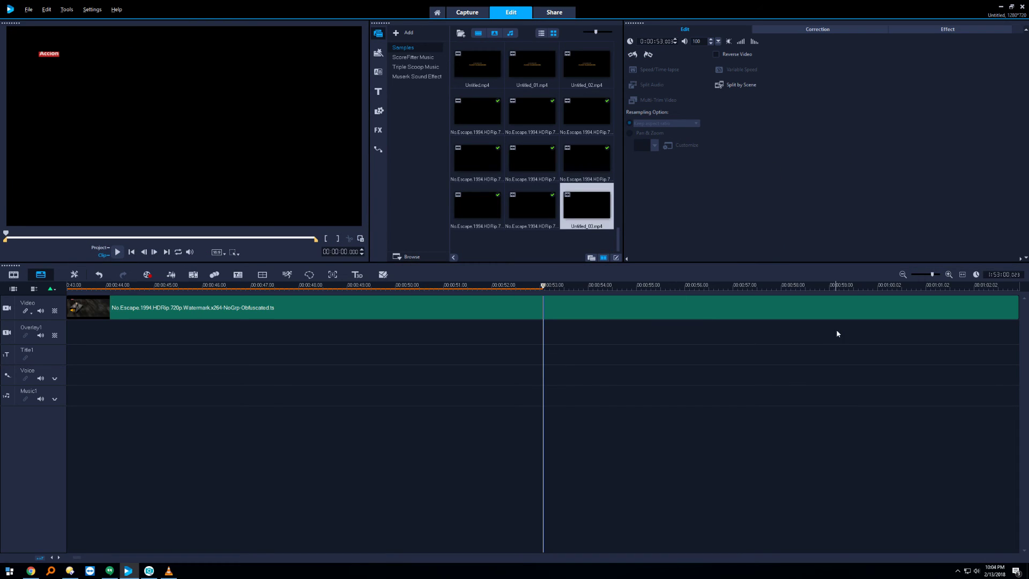
pyautogui.moveTo(77, 557); pyautogui.dragTo(67, 558)
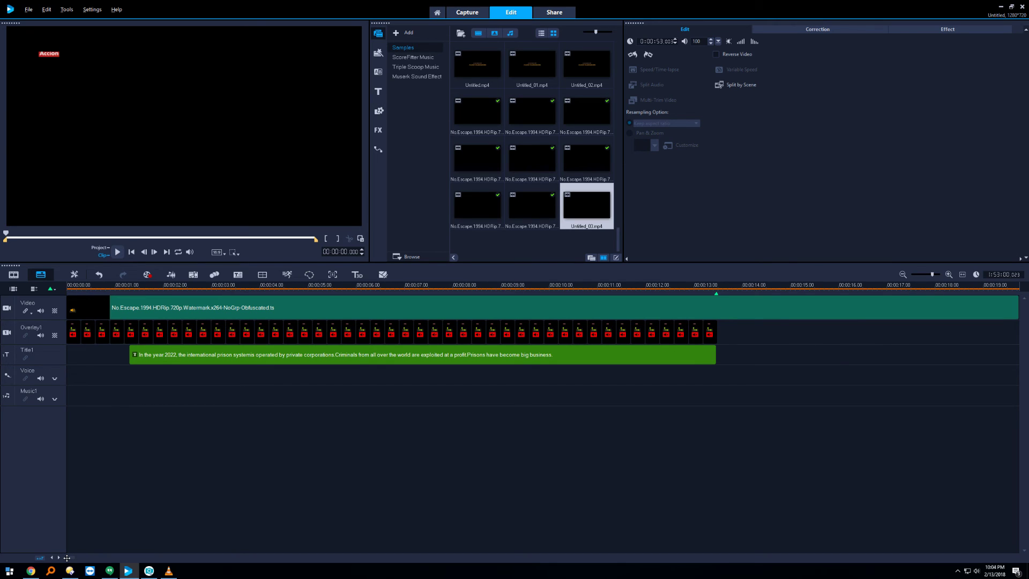
pyautogui.moveTo(66, 557); pyautogui.dragTo(69, 558)
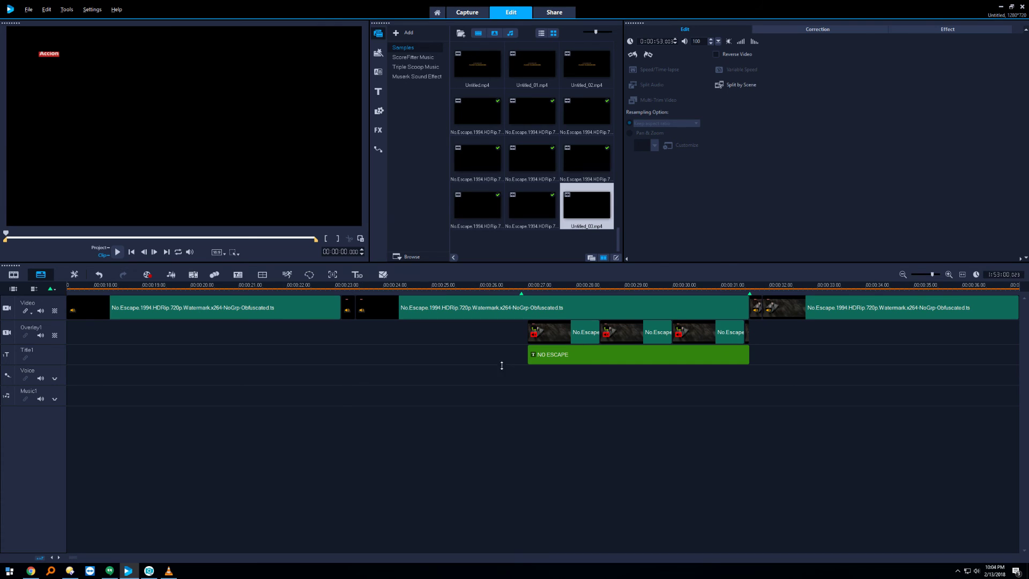
pyautogui.click(747, 328)
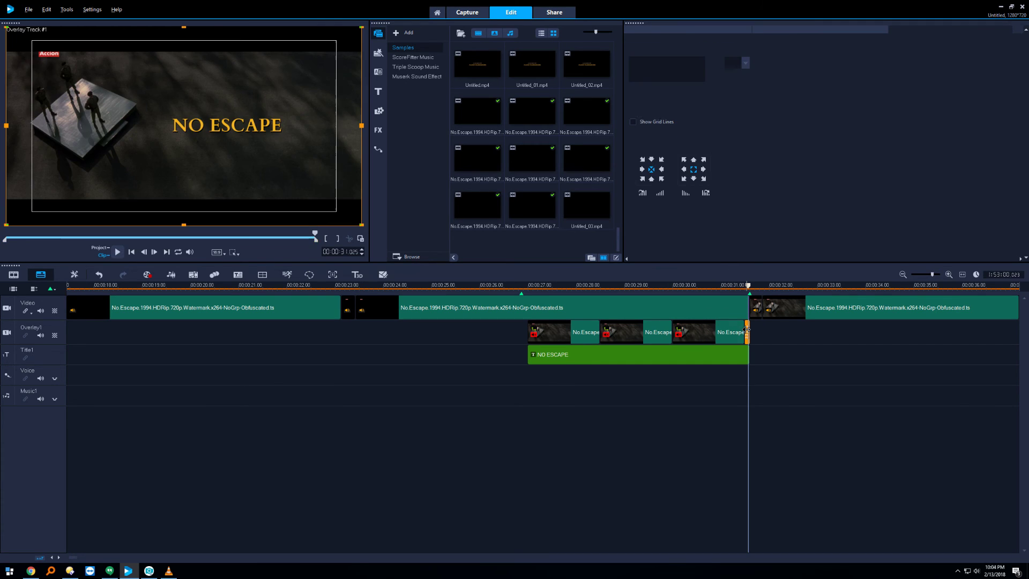
pyautogui.rightClick(747, 328)
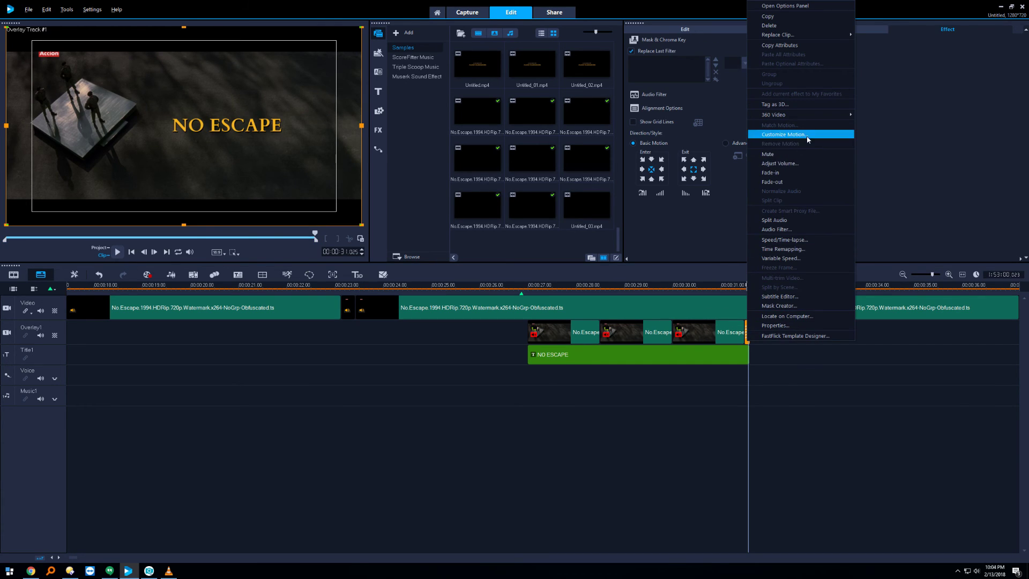
pyautogui.click(795, 156)
pyautogui.click(770, 331)
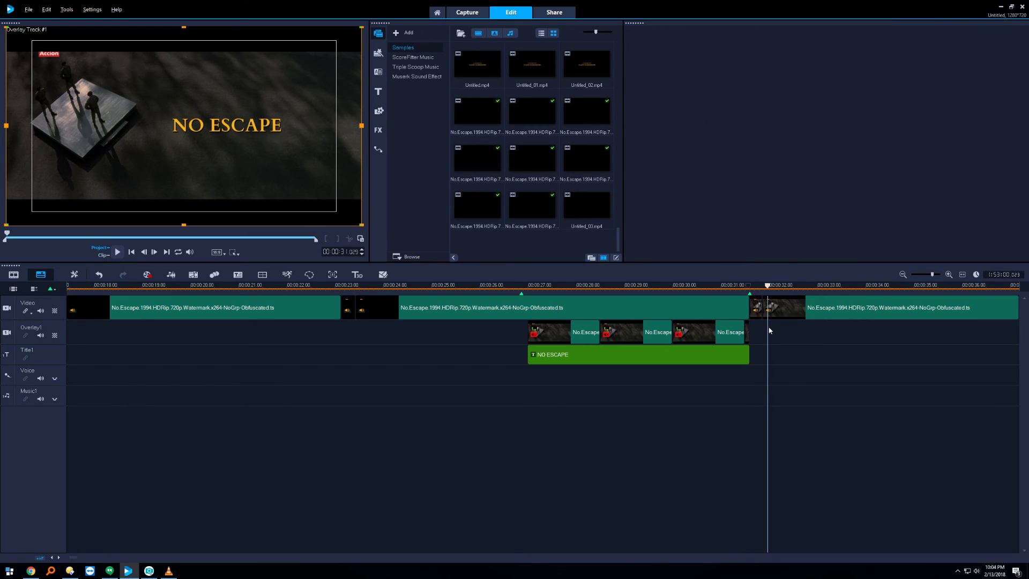
pyautogui.click(564, 13)
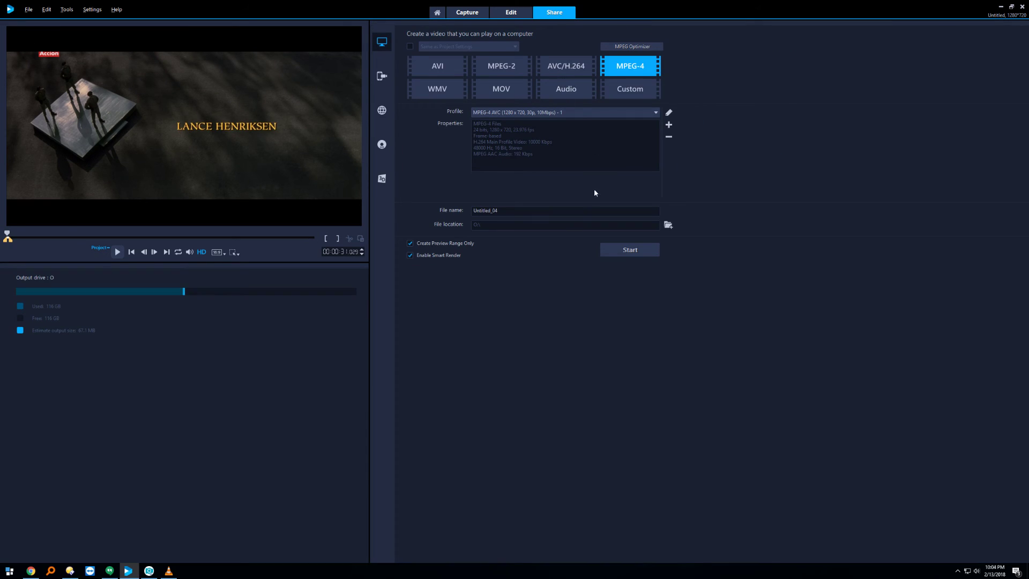
# - Render Untitled_04.mp4 as MPEG-4 and dismiss the success message
pyautogui.click(634, 253)
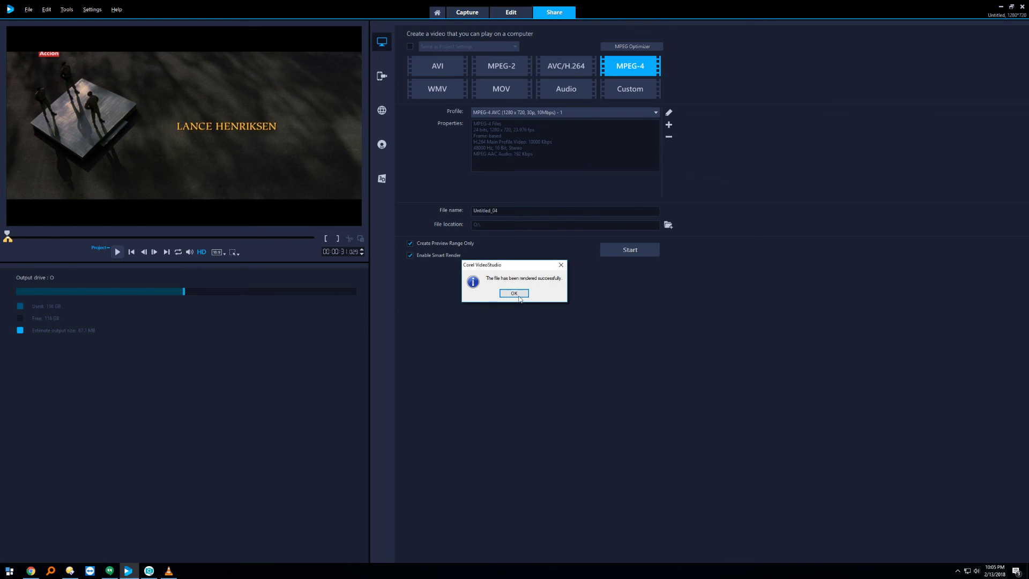
pyautogui.click(514, 293)
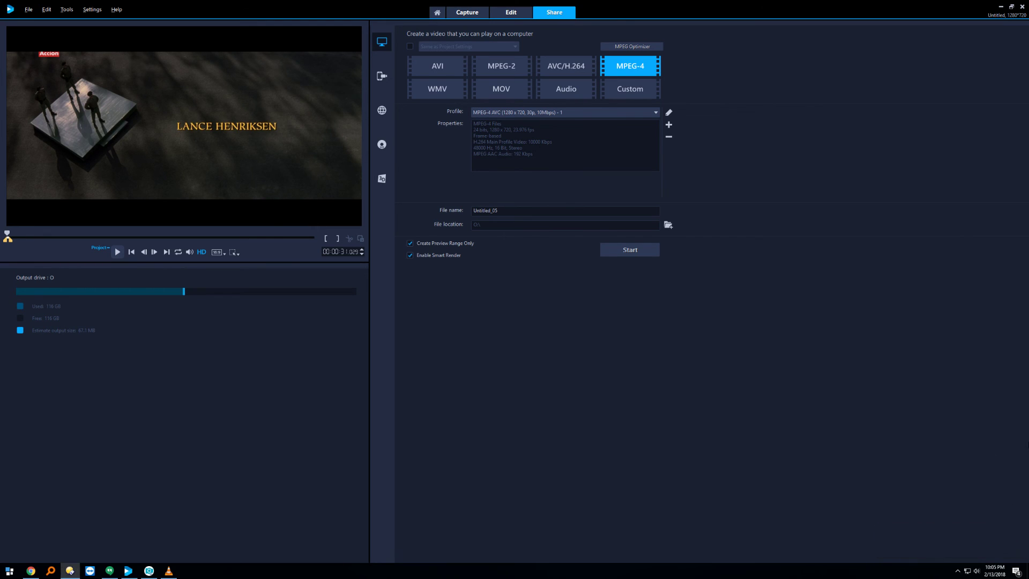
pyautogui.hotkey('alt', 'Tab')
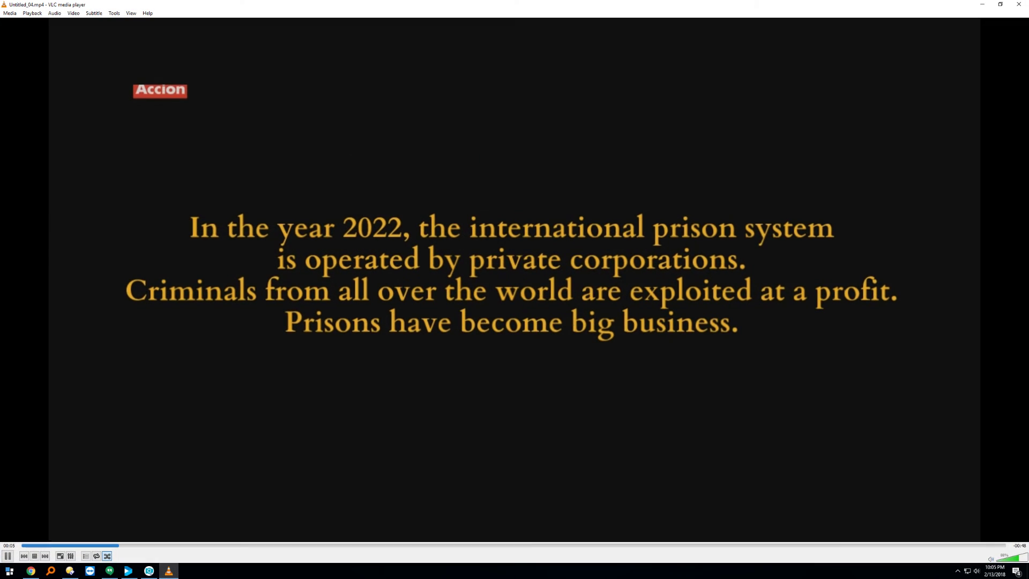
pyautogui.click(35, 556)
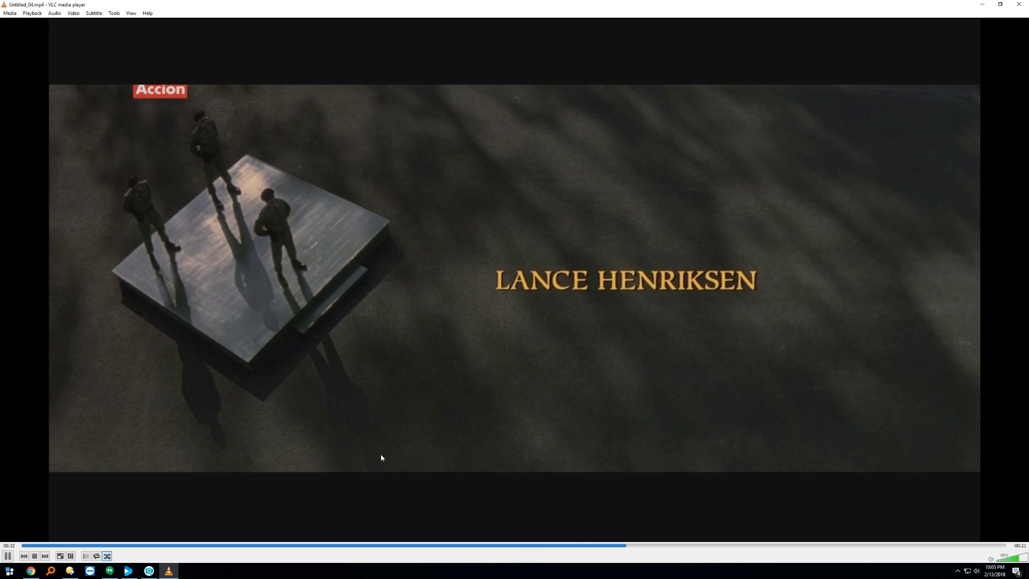
pyautogui.click(8, 558)
pyautogui.click(1018, 4)
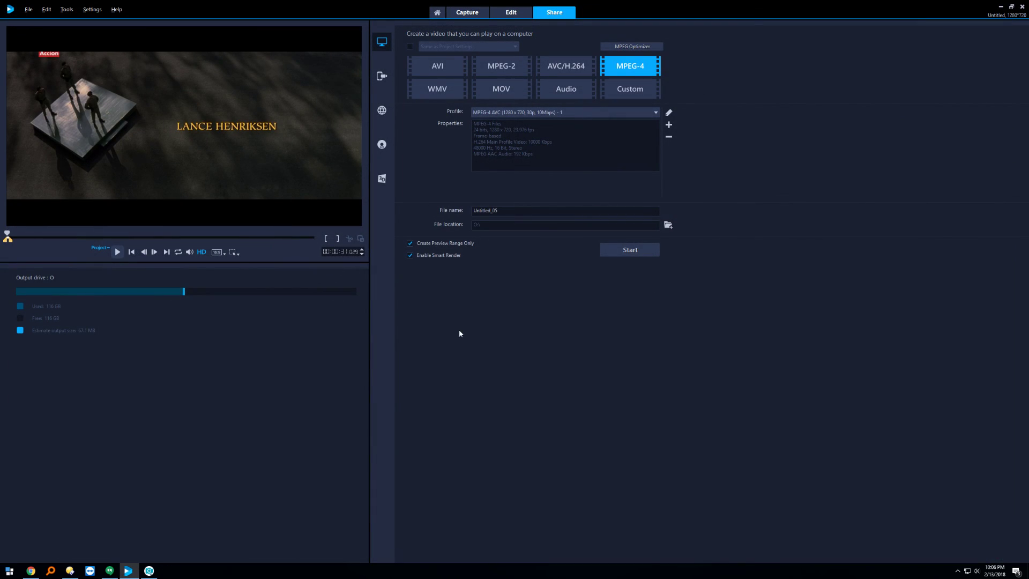
# - Switch from the Share workspace back to the Edit timeline
pyautogui.click(511, 14)
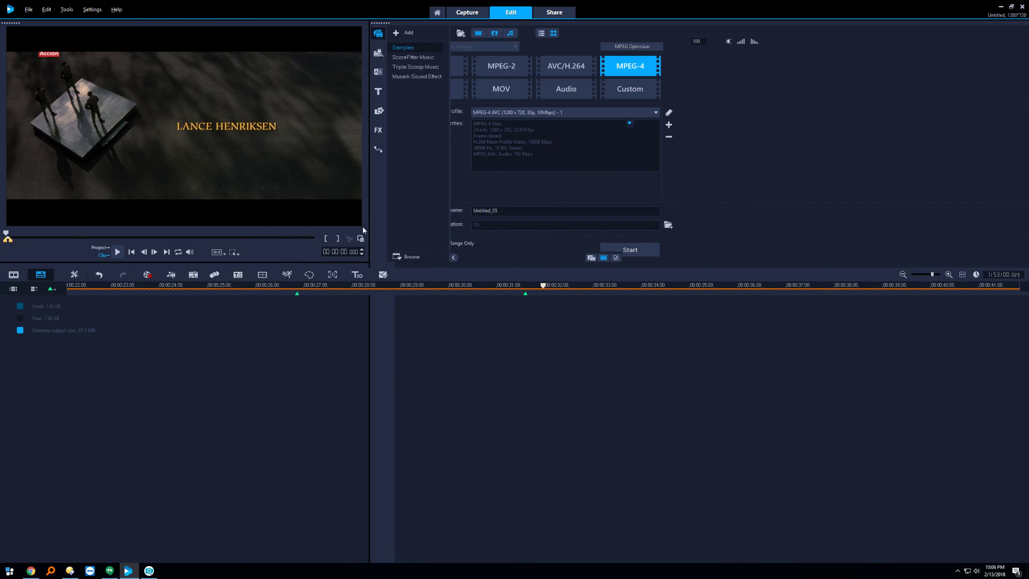